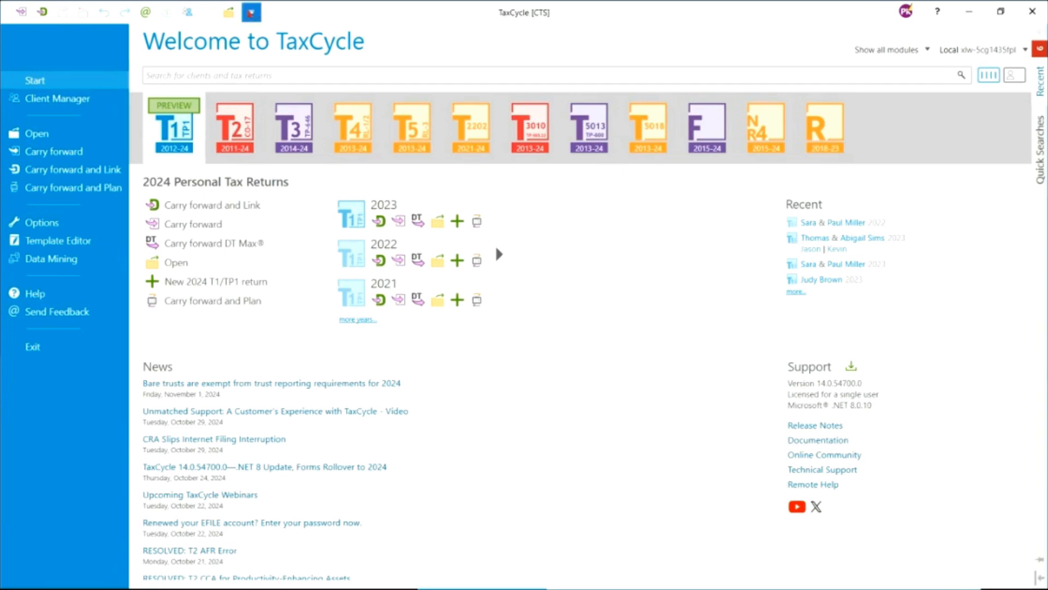
# Add the Options command to the Quick Access Toolbar and use it to open the program options
pyautogui.click(253, 13)
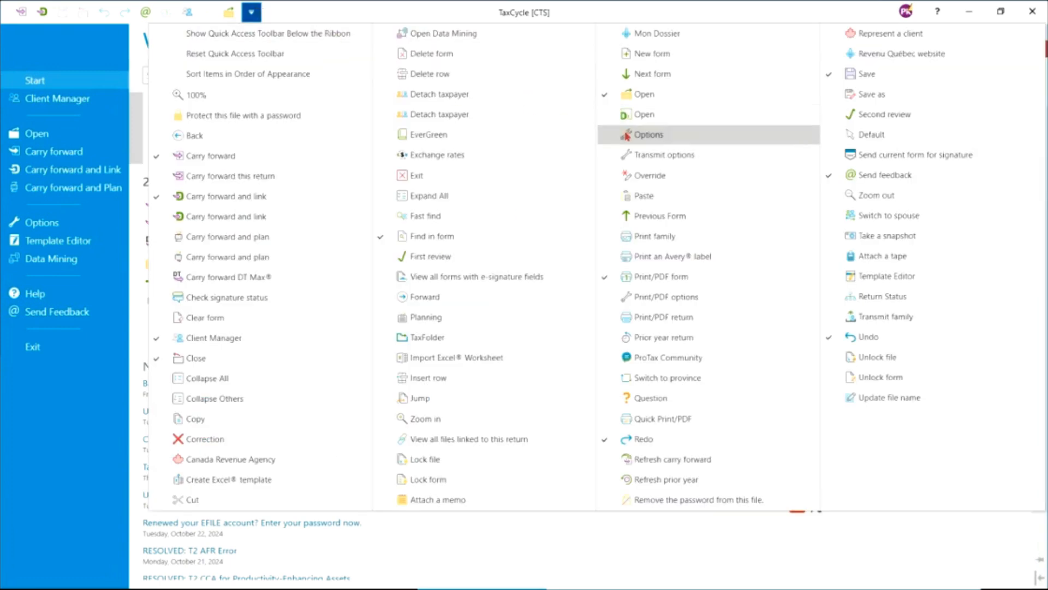
pyautogui.click(649, 135)
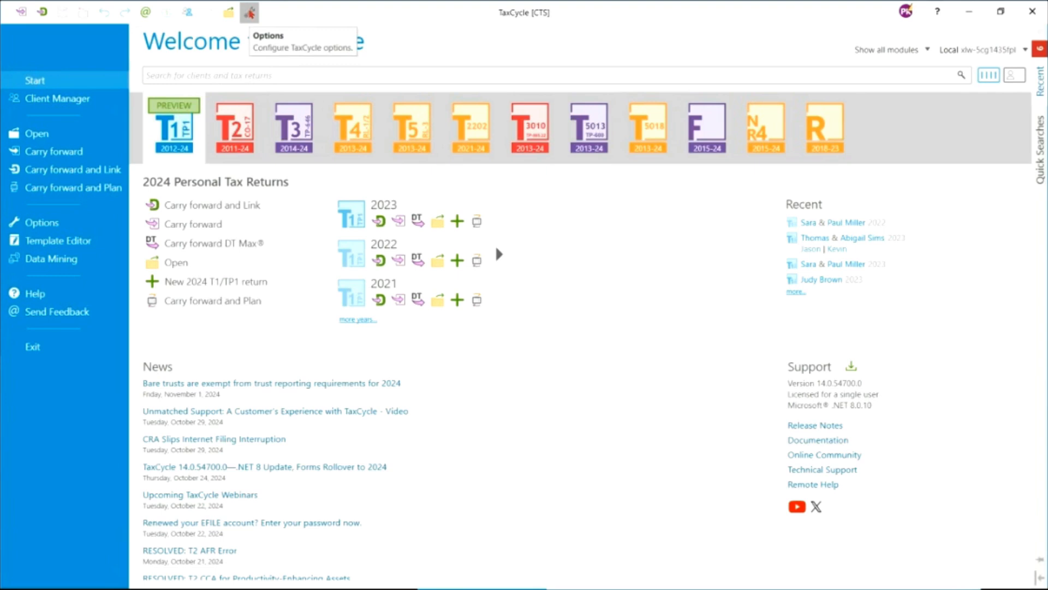
pyautogui.click(249, 13)
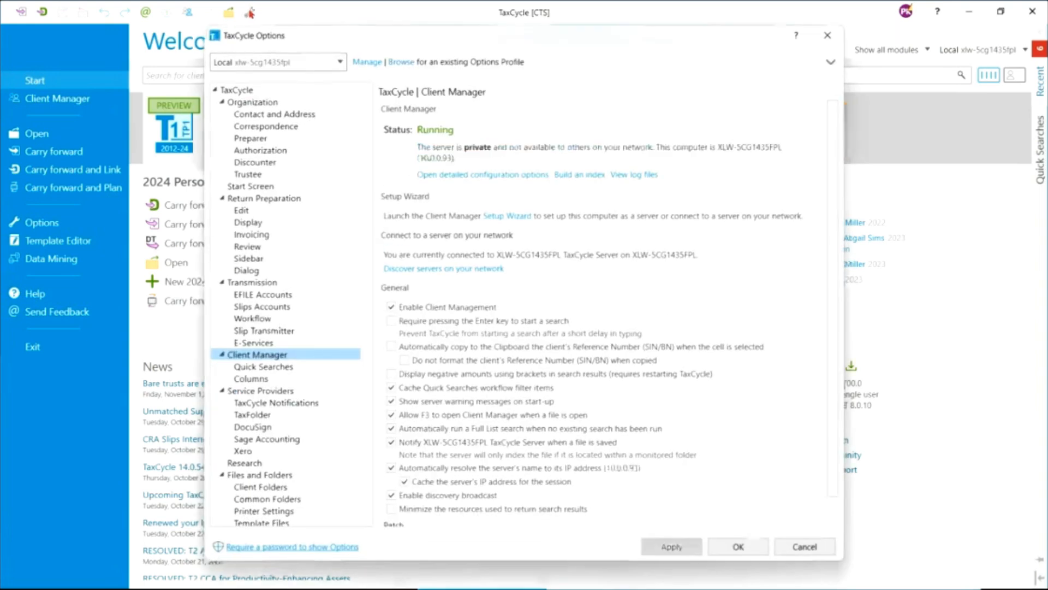
# Review the organization's general, address and contact settings in the options
pyautogui.click(252, 91)
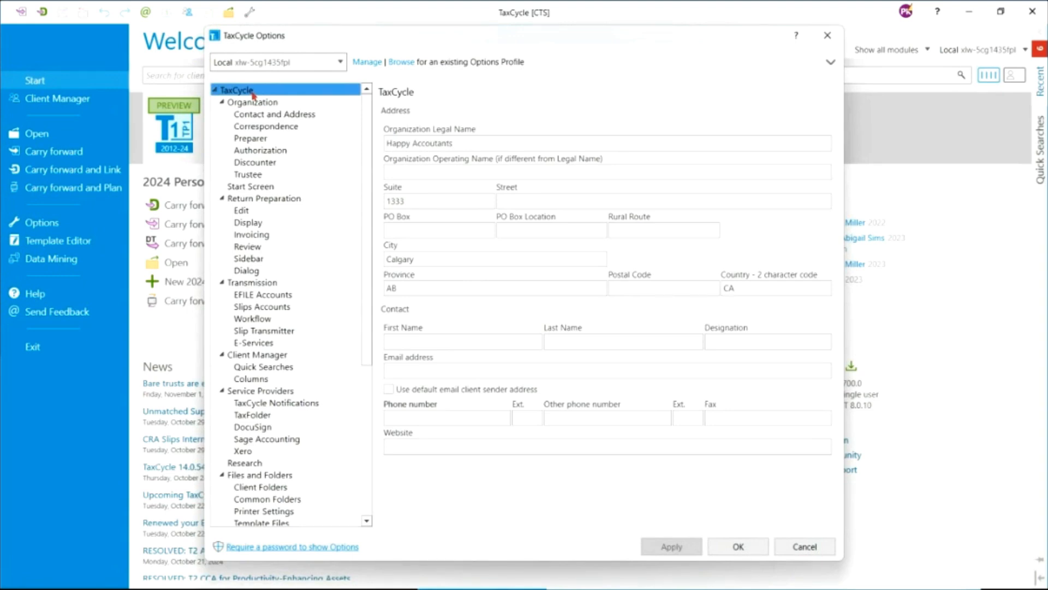
pyautogui.click(255, 105)
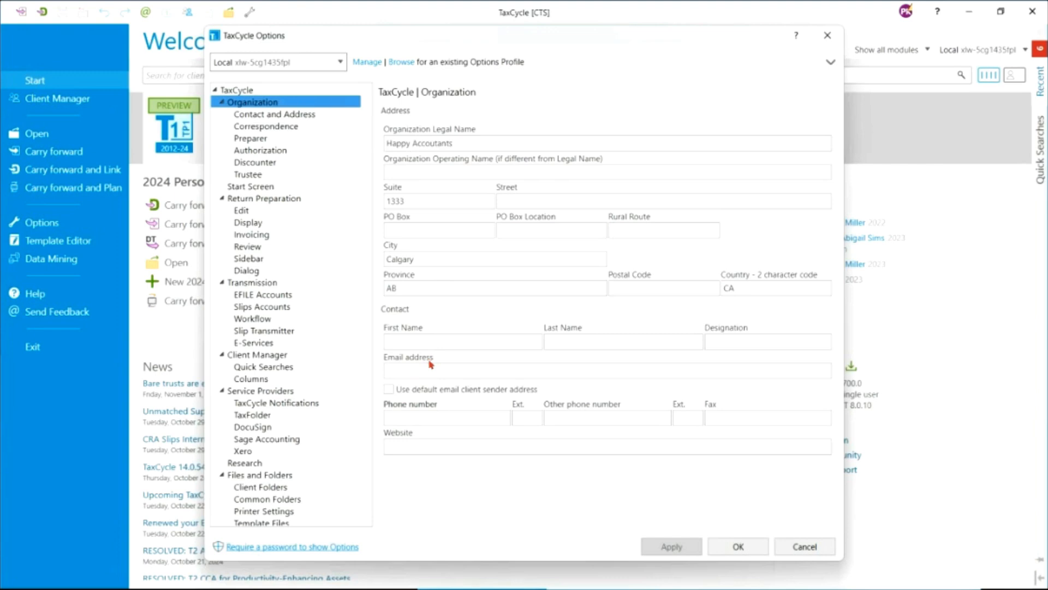
pyautogui.click(305, 115)
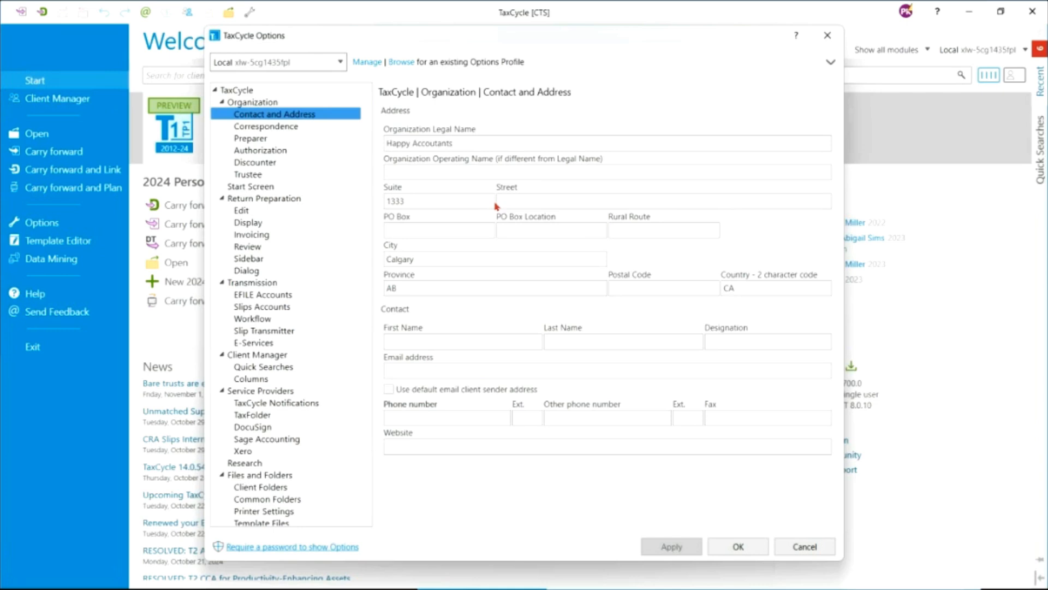
# Set the organization's correspondence signature image to signature 1.png from the Documents folder
pyautogui.click(300, 129)
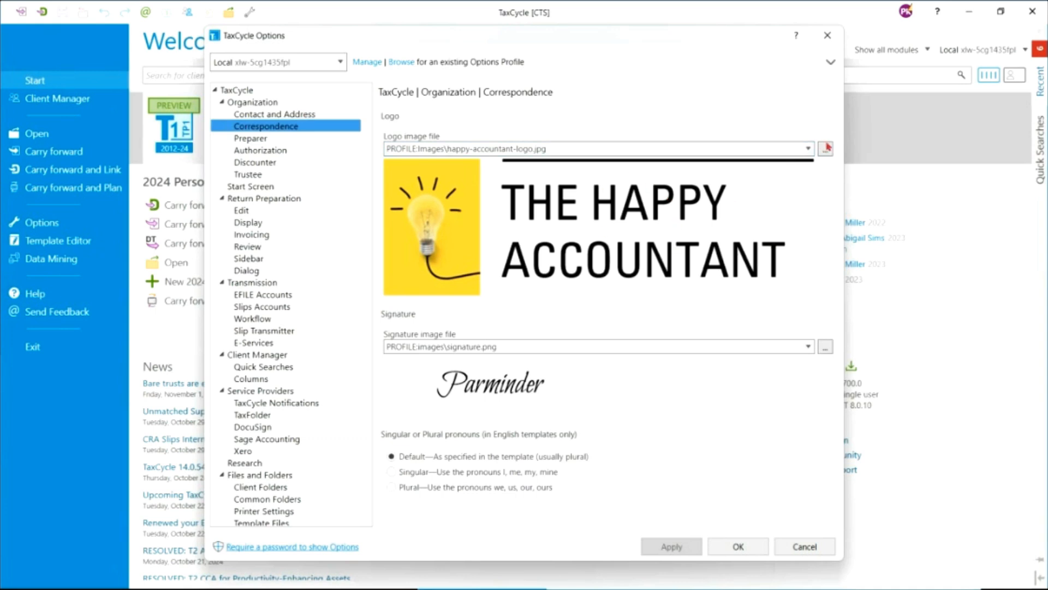
pyautogui.click(825, 348)
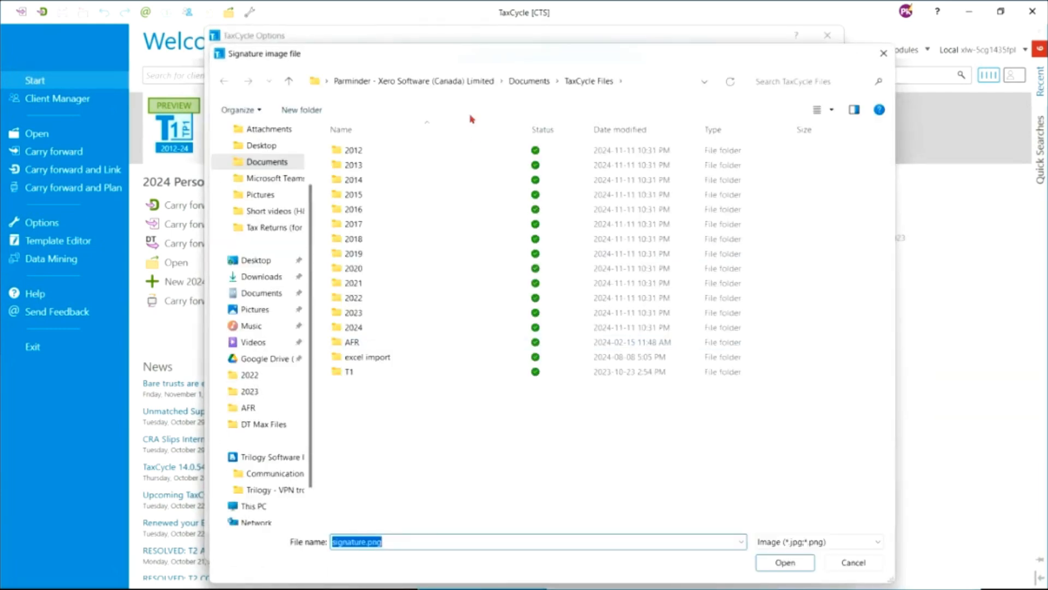
pyautogui.click(278, 163)
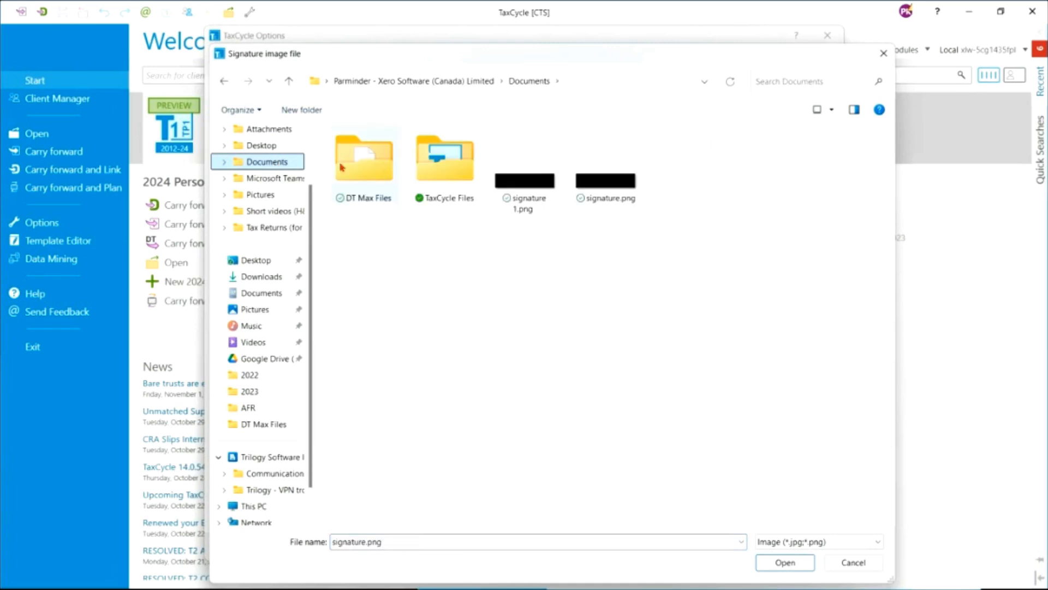
pyautogui.click(522, 180)
pyautogui.click(799, 565)
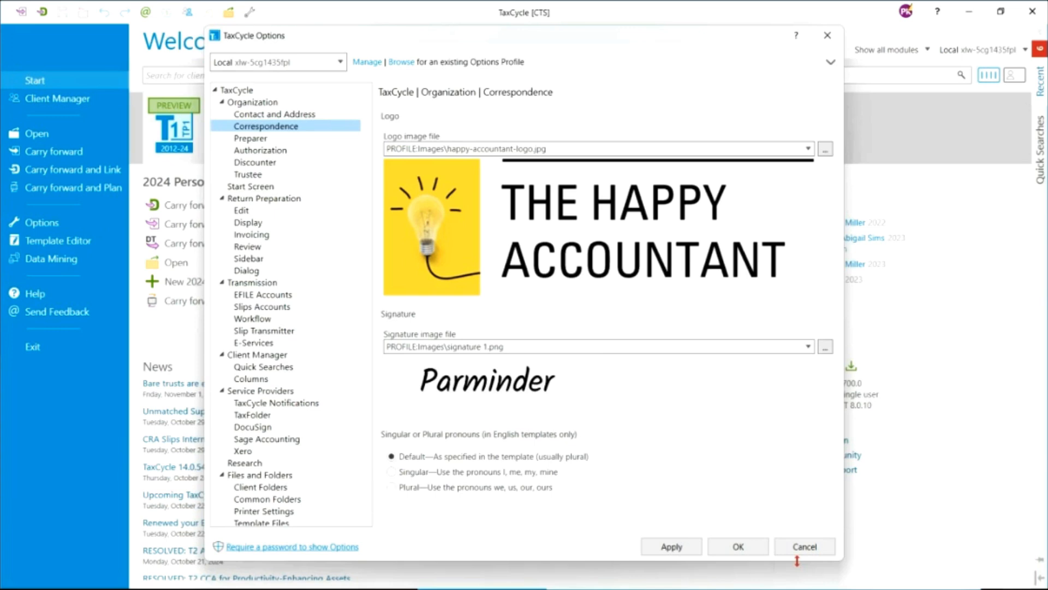
# Review the organization's Preparer, Authorization, Discounter and Trustee settings
pyautogui.click(248, 141)
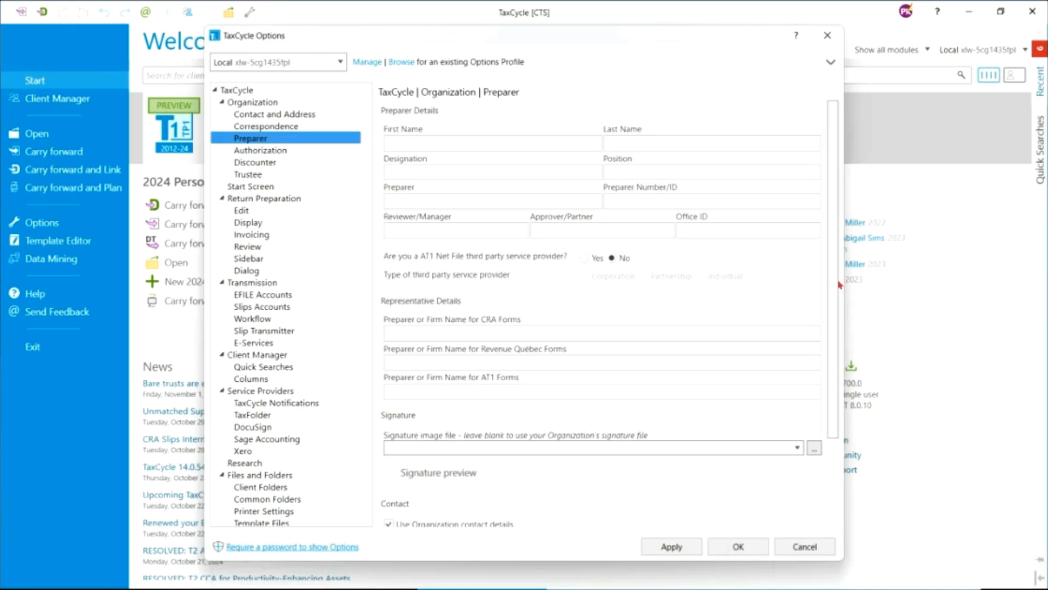
pyautogui.scroll(-2, 838, 306)
pyautogui.scroll(-3, 840, 321)
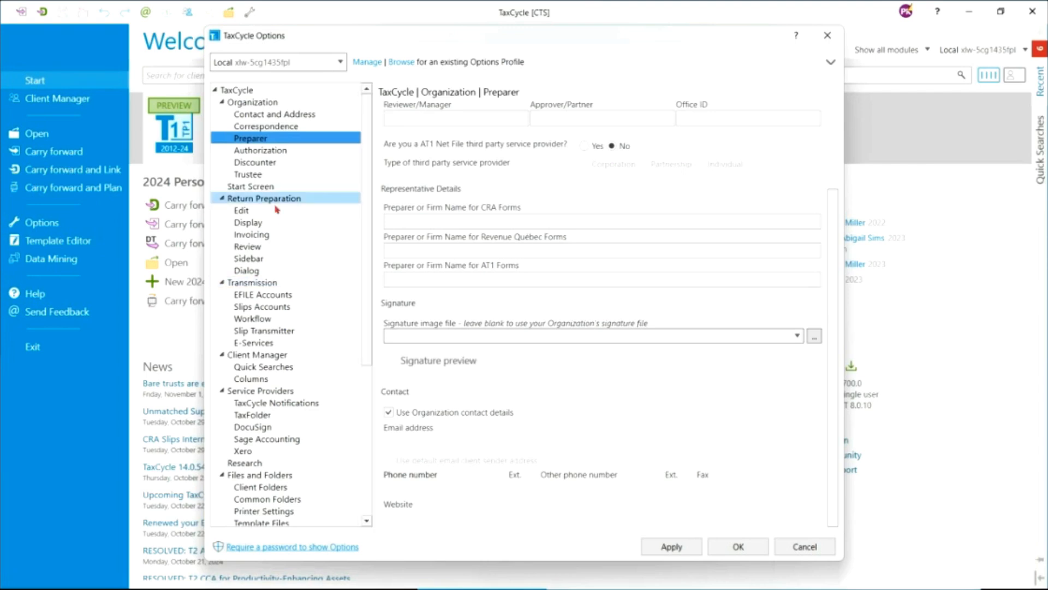
pyautogui.click(277, 153)
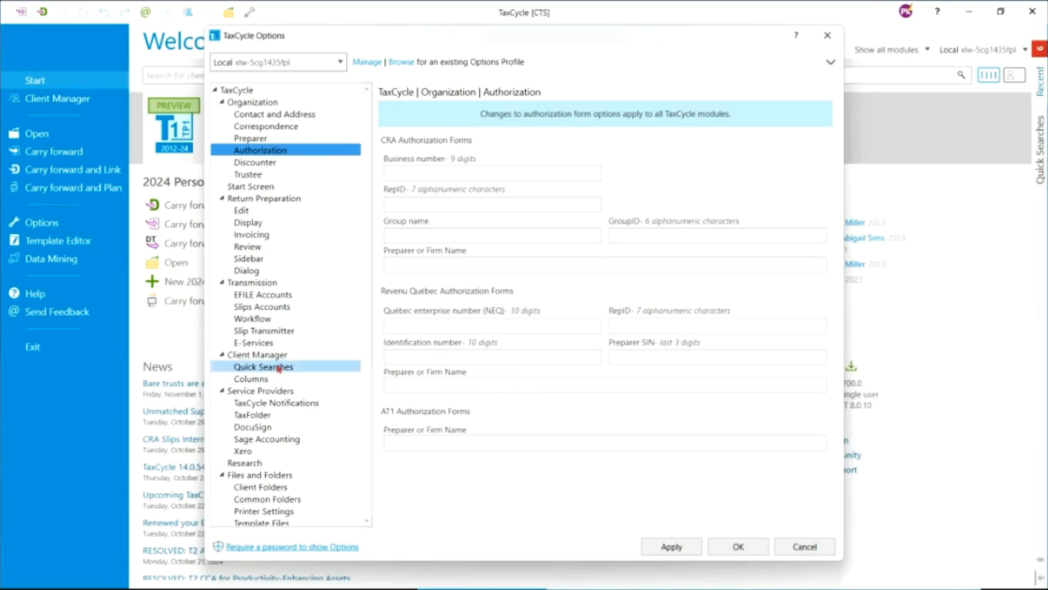
pyautogui.click(256, 163)
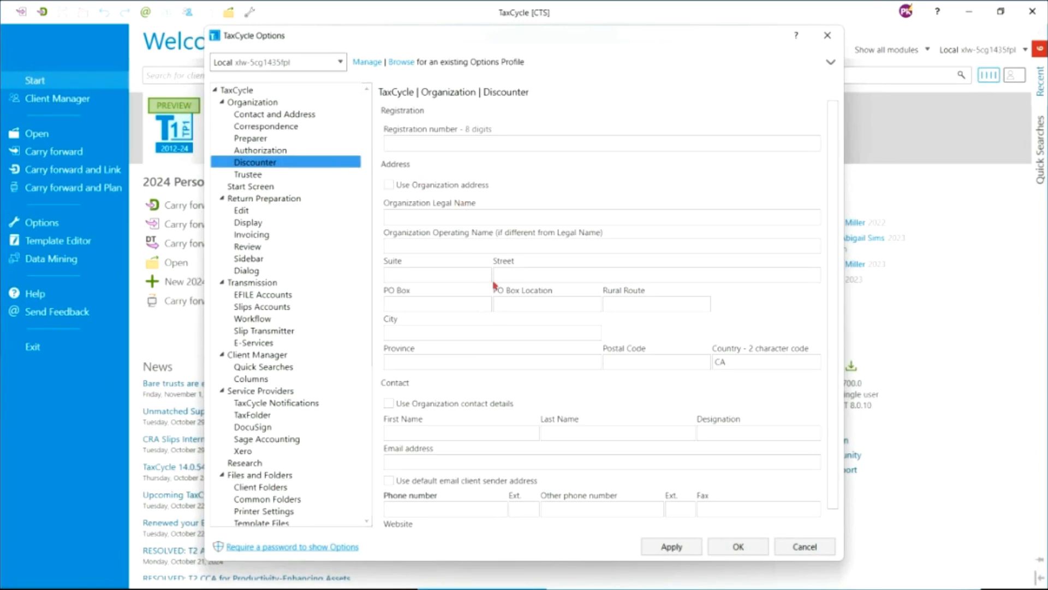
pyautogui.click(254, 175)
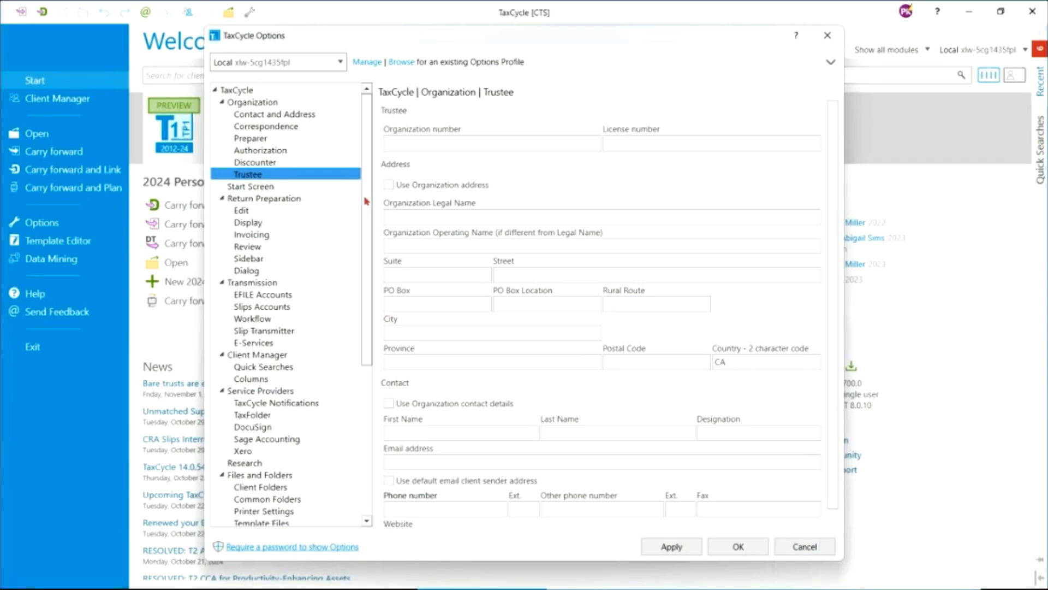
# Examine the transmission credentials required for EFILE Accounts and Slips Accounts
pyautogui.scroll(-2, 290, 231)
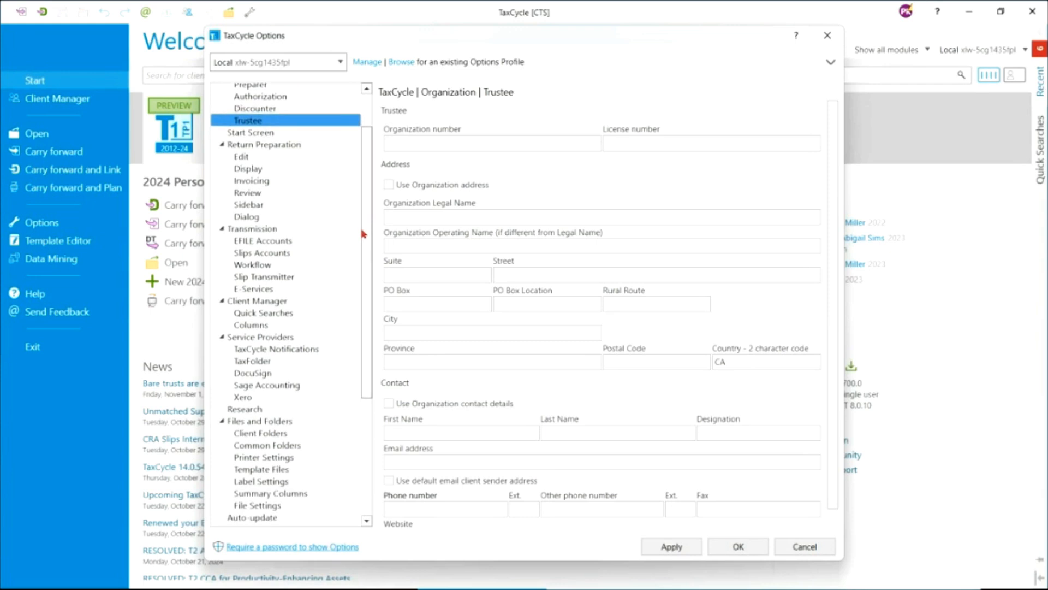
pyautogui.click(267, 230)
pyautogui.click(266, 244)
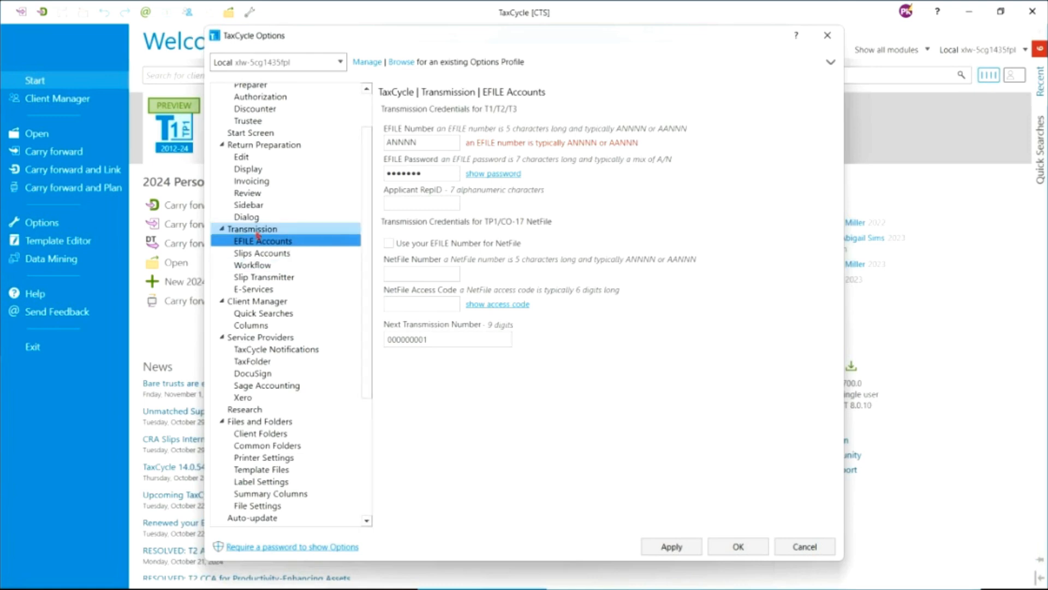
pyautogui.click(262, 253)
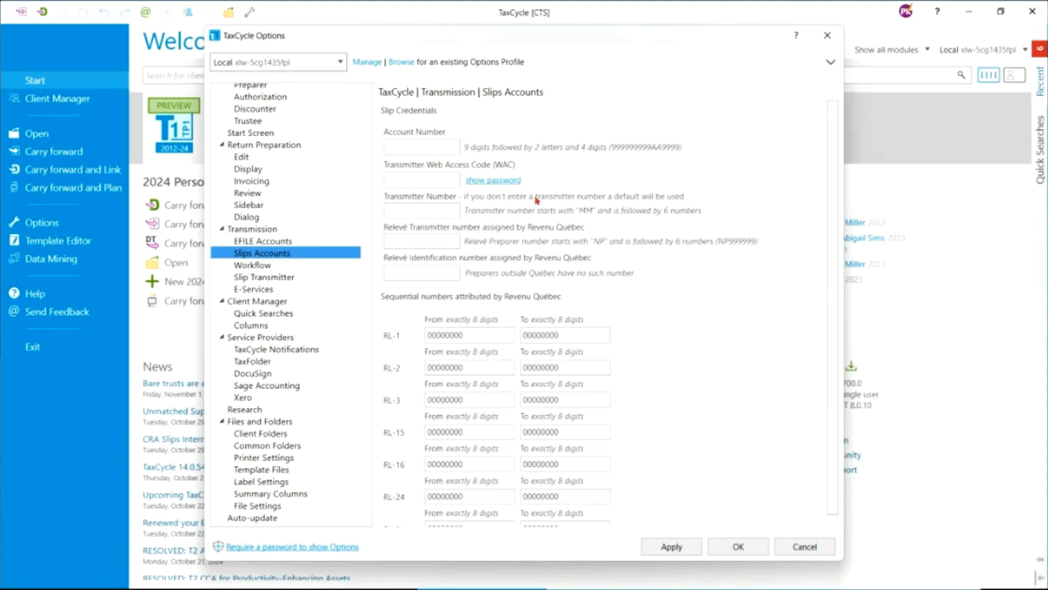
# Turn off Show in Search Results for Pre-Authorized Debit (PAD) in the transmission Workflow settings and apply the change
pyautogui.click(265, 268)
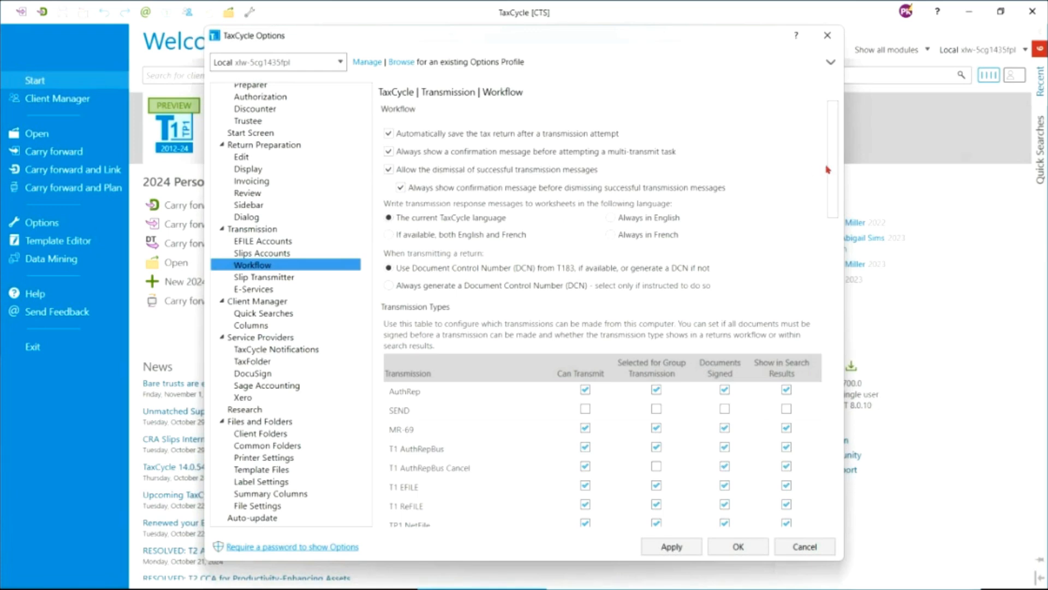
pyautogui.moveTo(836, 158); pyautogui.dragTo(842, 210)
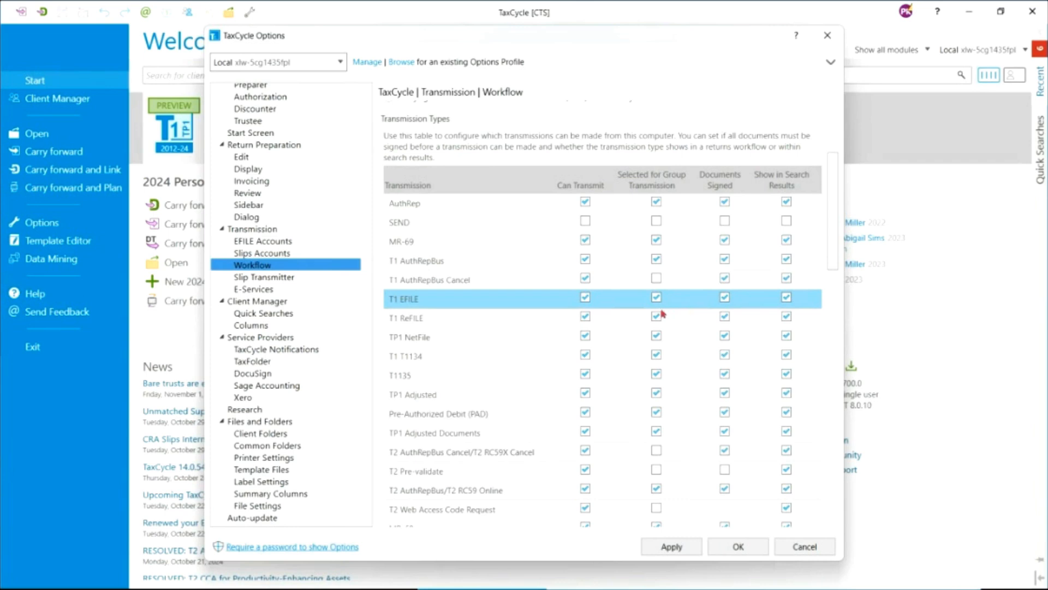
pyautogui.click(725, 298)
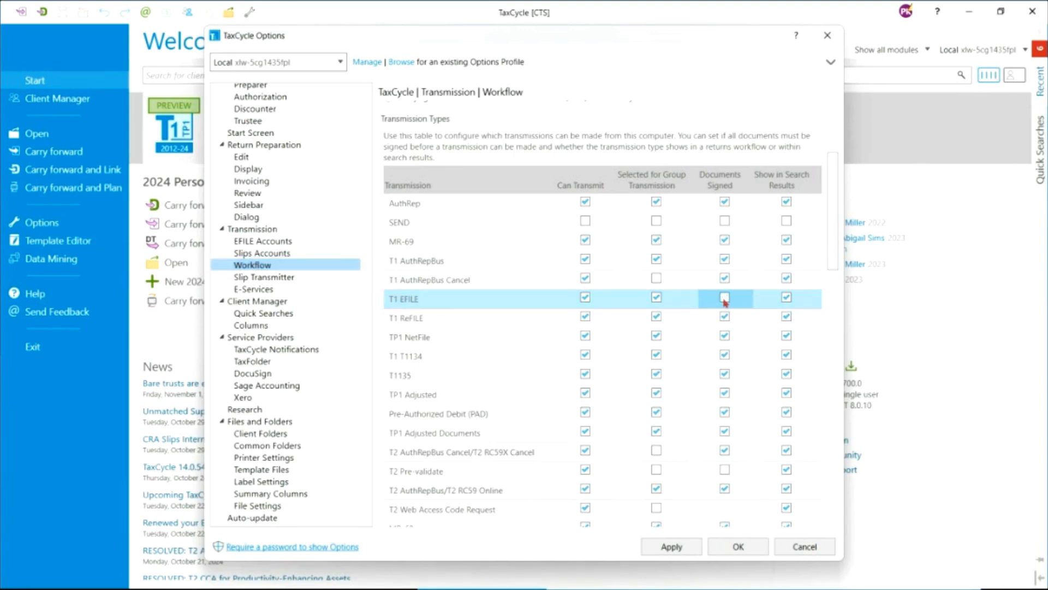
pyautogui.click(725, 299)
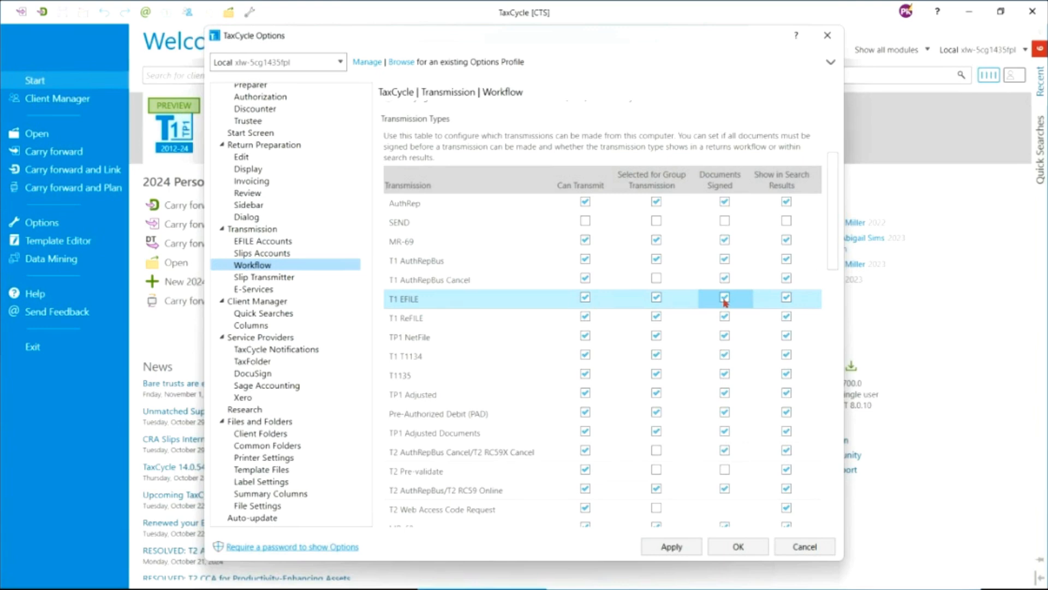
pyautogui.click(787, 413)
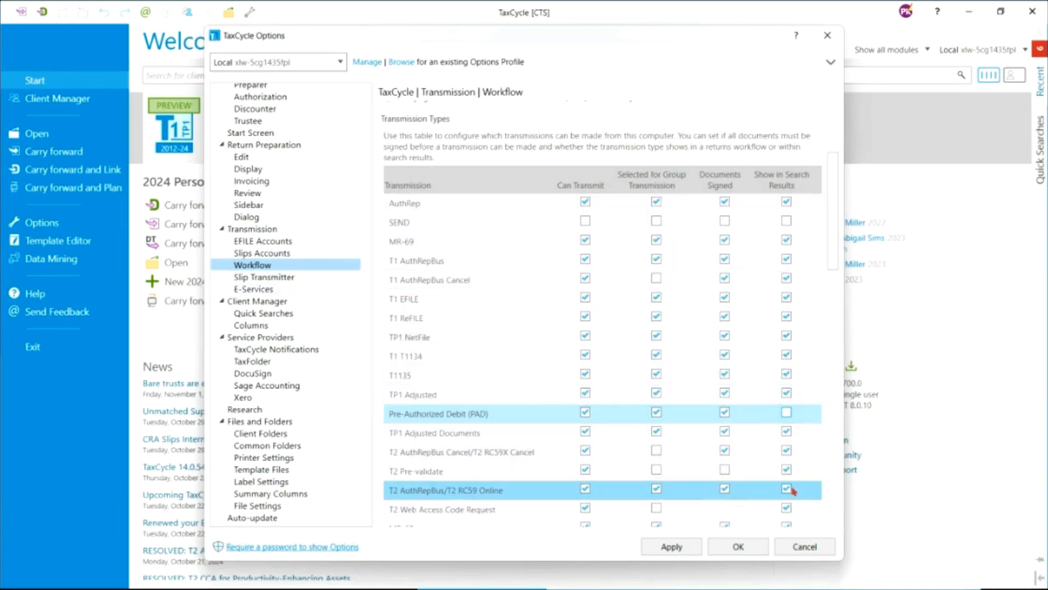
pyautogui.click(672, 546)
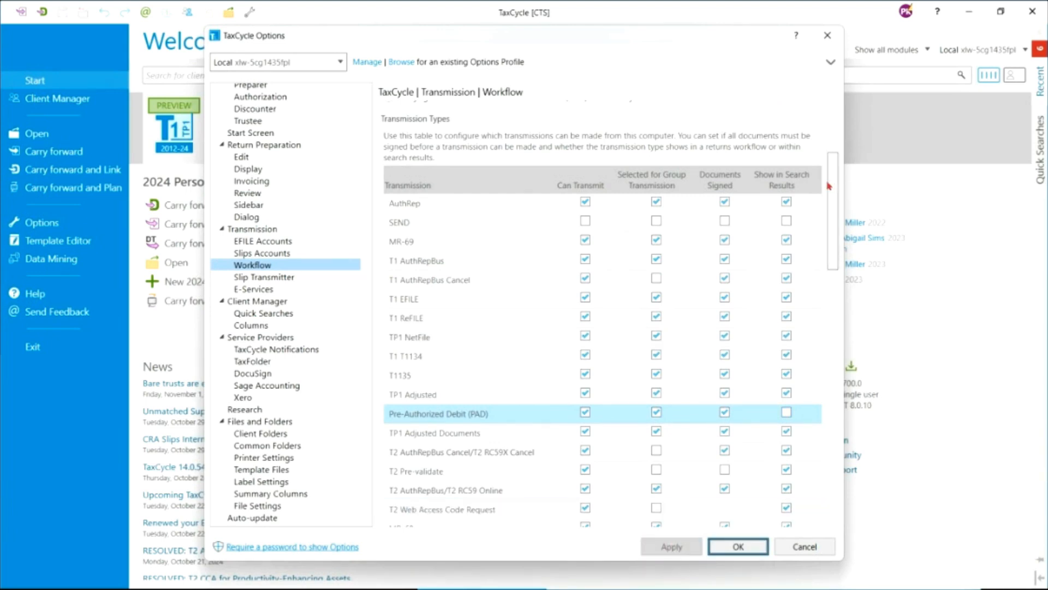
# Enable Use Organization contact details for the Slip Transmitter
pyautogui.click(260, 279)
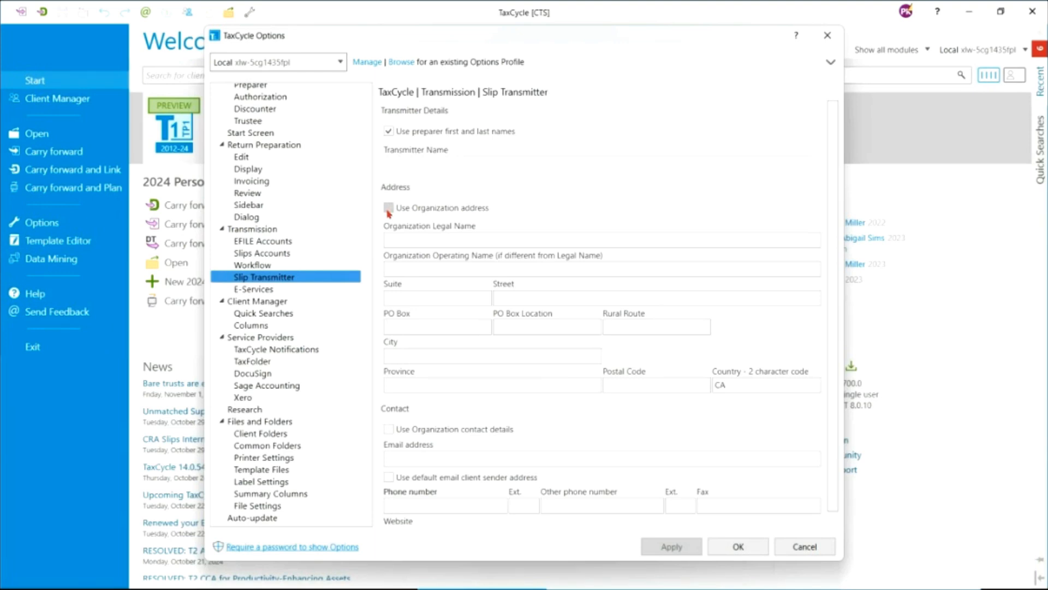
pyautogui.click(389, 429)
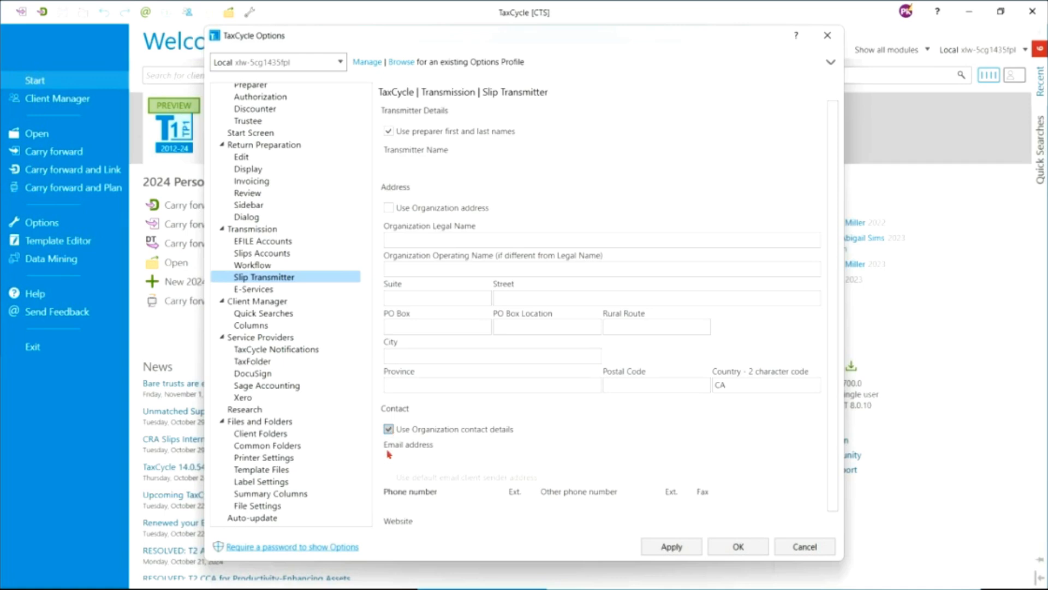
# Review the E-Services, Client Manager, TaxCycle Notifications, TaxFolder, DocuSign and Sage Accounting settings
pyautogui.click(266, 290)
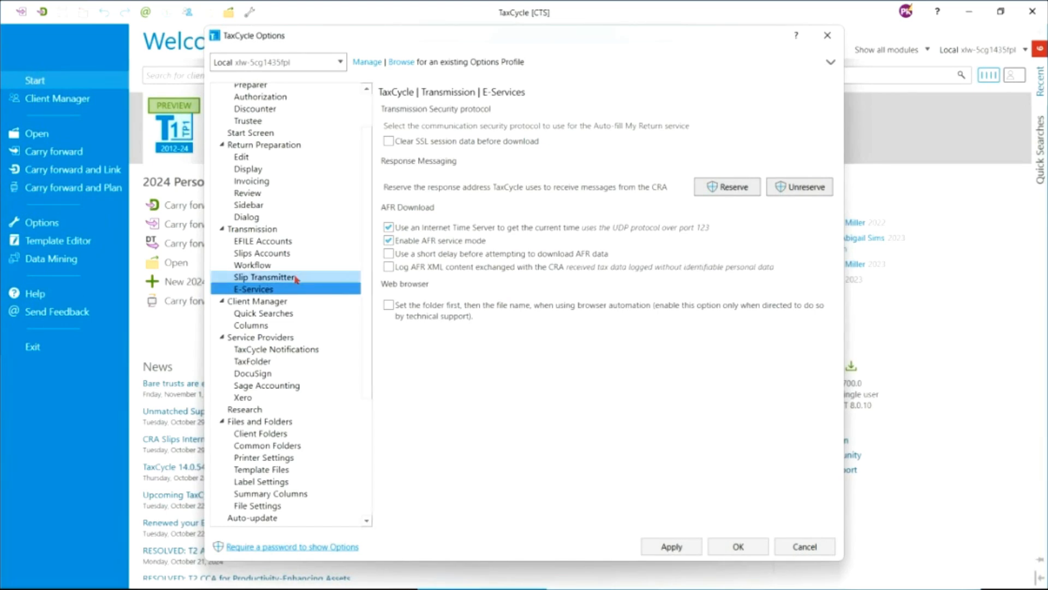
pyautogui.click(267, 301)
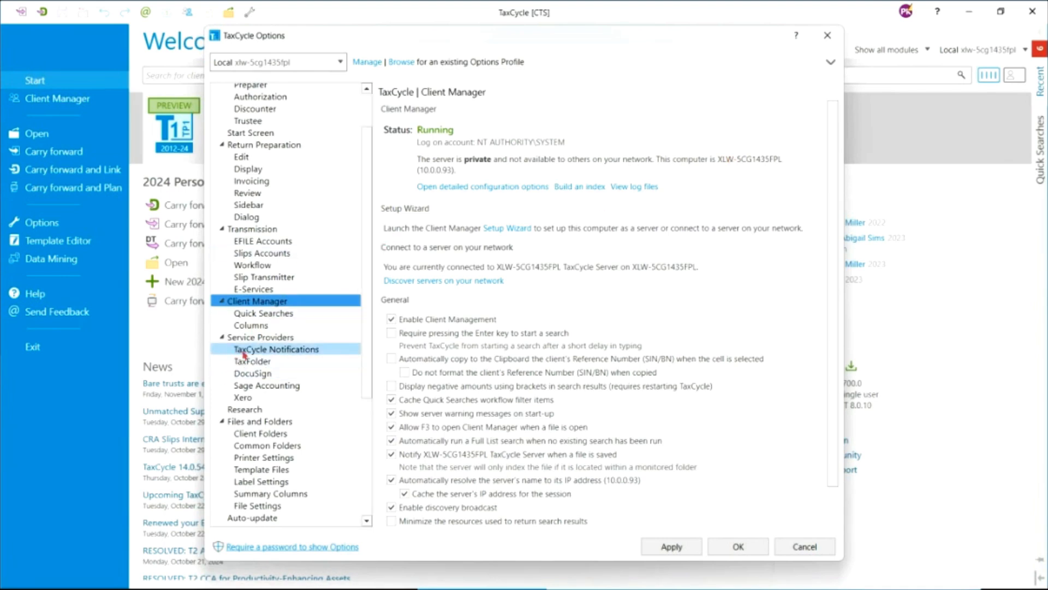
pyautogui.click(265, 339)
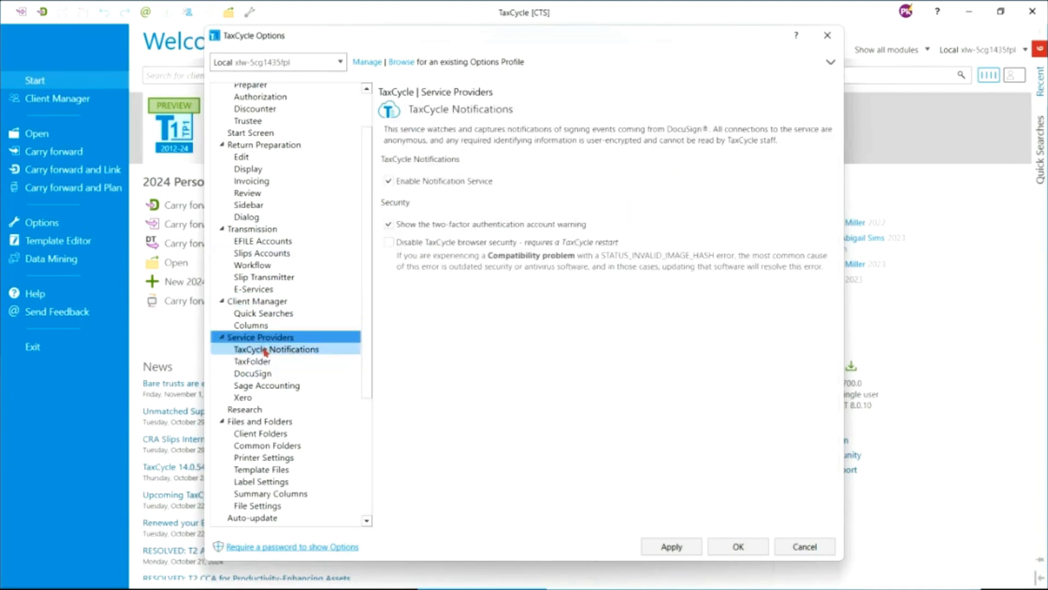
pyautogui.click(265, 350)
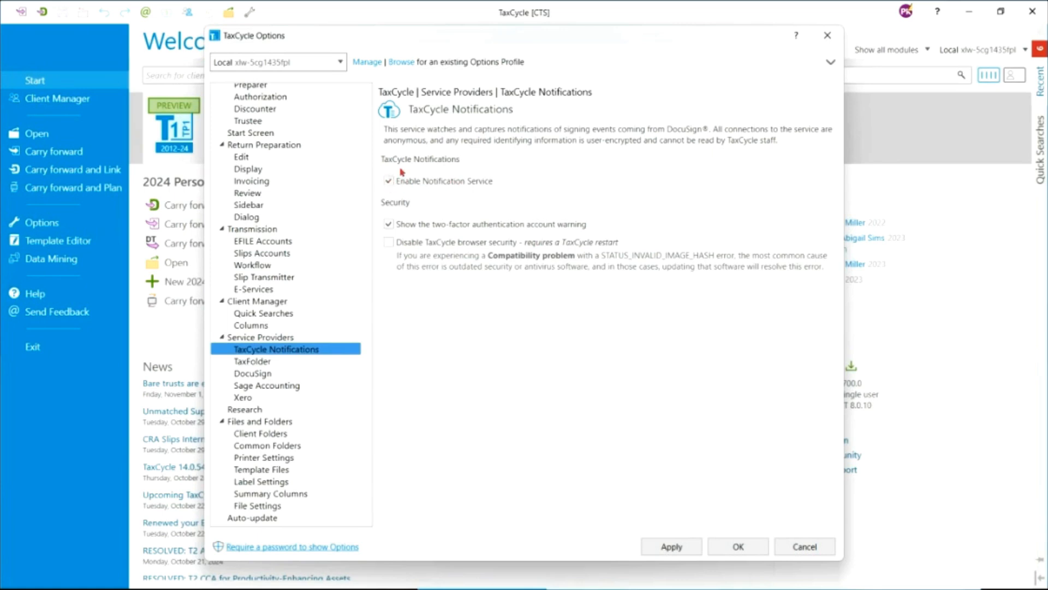
pyautogui.click(248, 363)
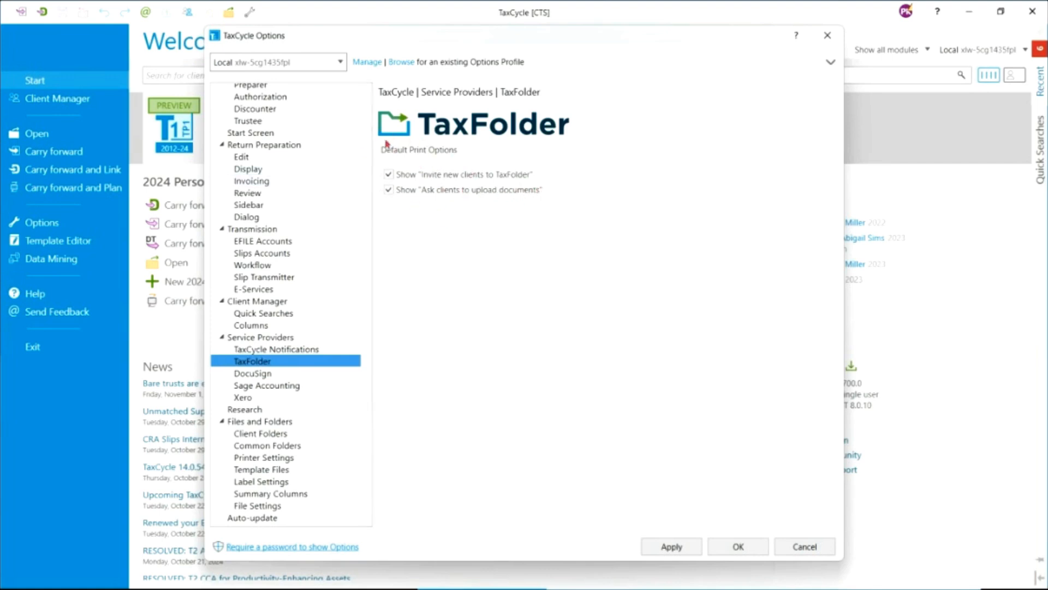
pyautogui.click(263, 374)
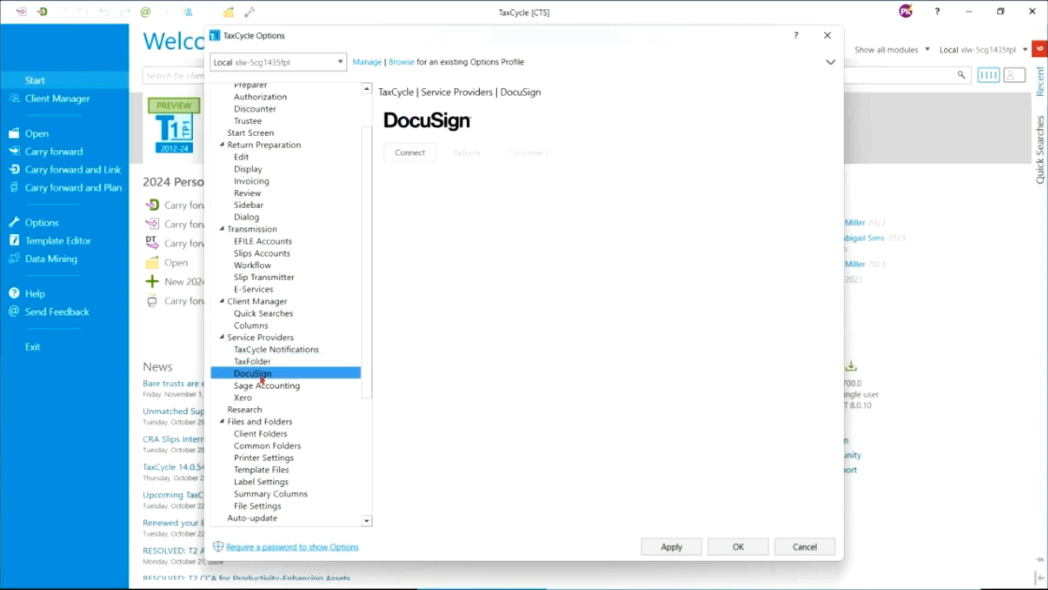
pyautogui.click(263, 387)
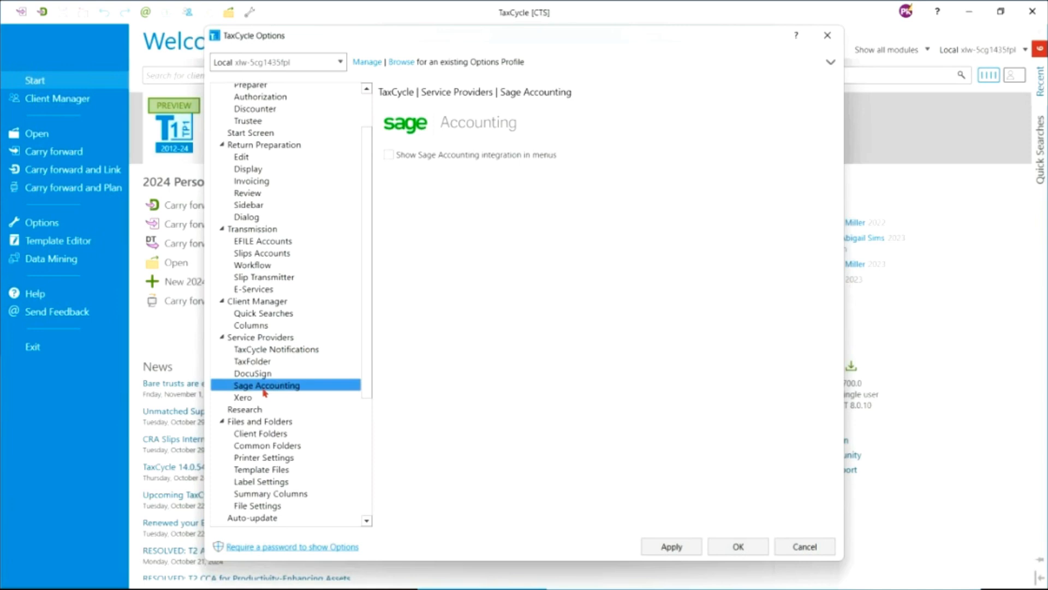
# Enable showing the Xero integration in menus in the Xero service provider settings
pyautogui.click(247, 397)
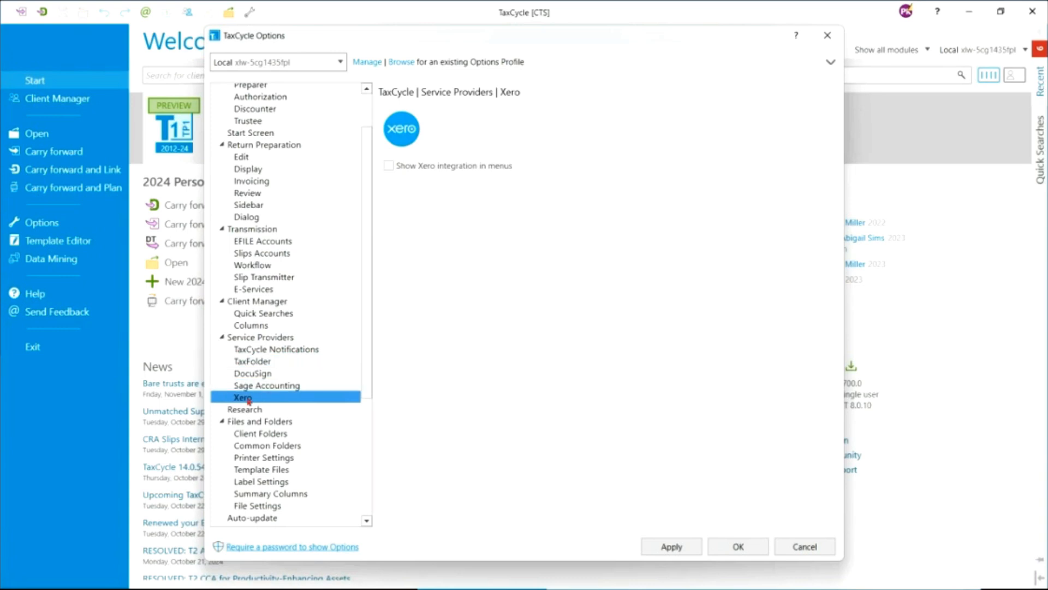
pyautogui.click(389, 166)
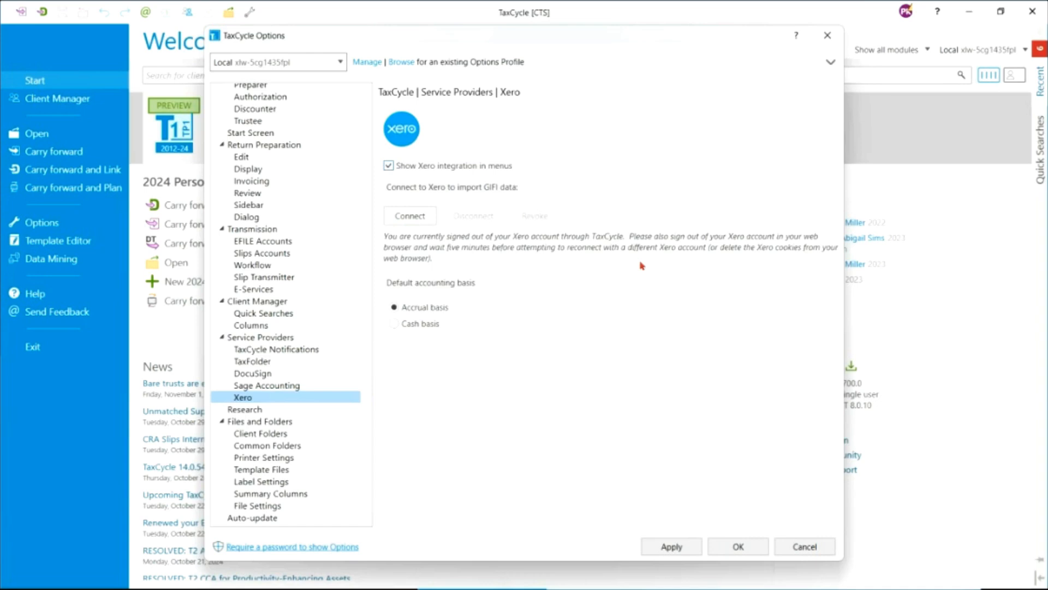
# Review the Research tool settings and the Organization address and contact details
pyautogui.click(258, 410)
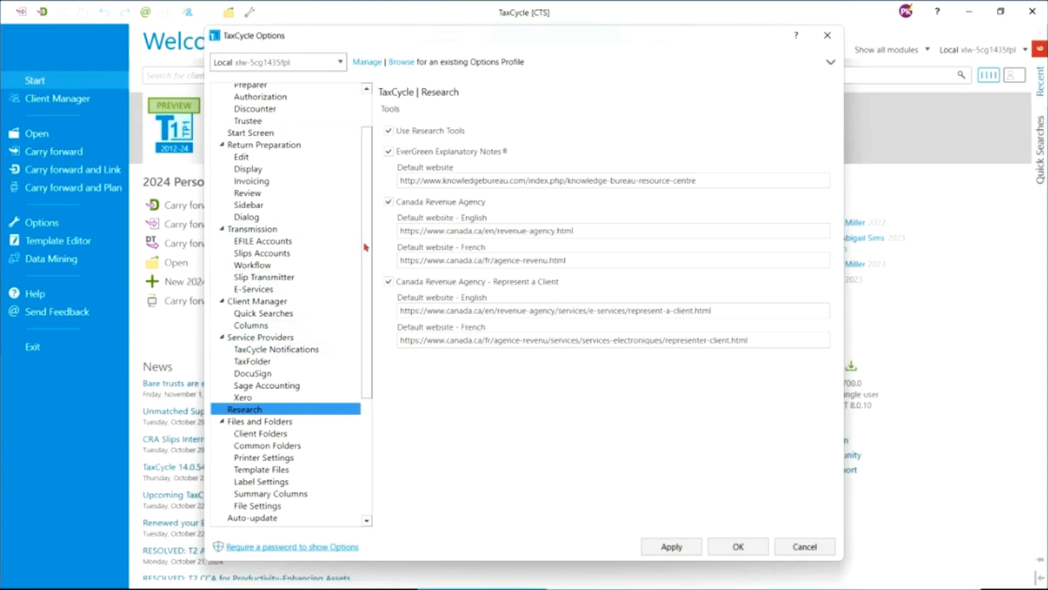
pyautogui.moveTo(363, 246); pyautogui.dragTo(367, 167)
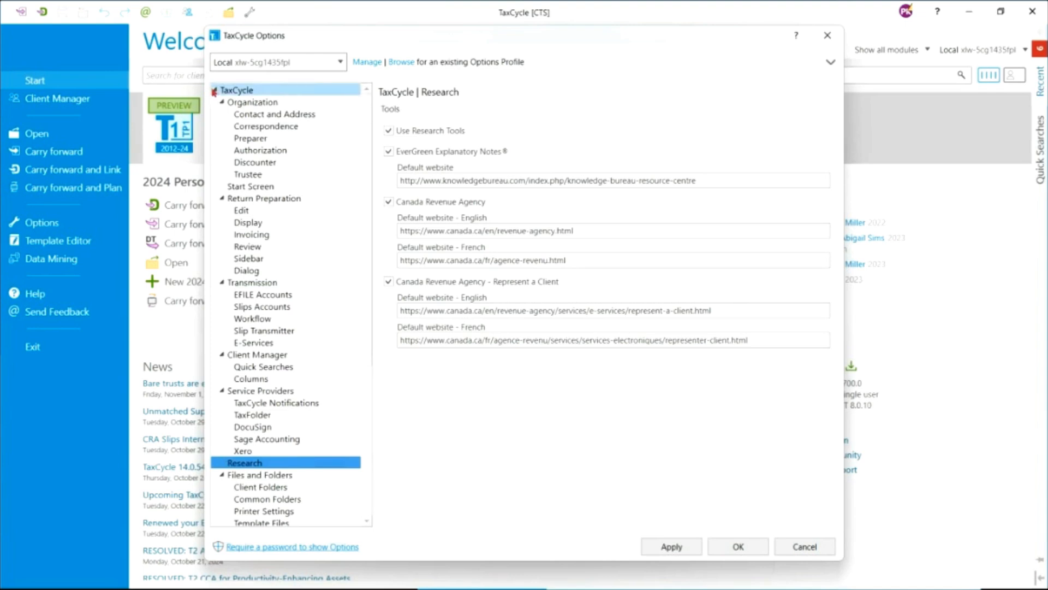
pyautogui.click(255, 104)
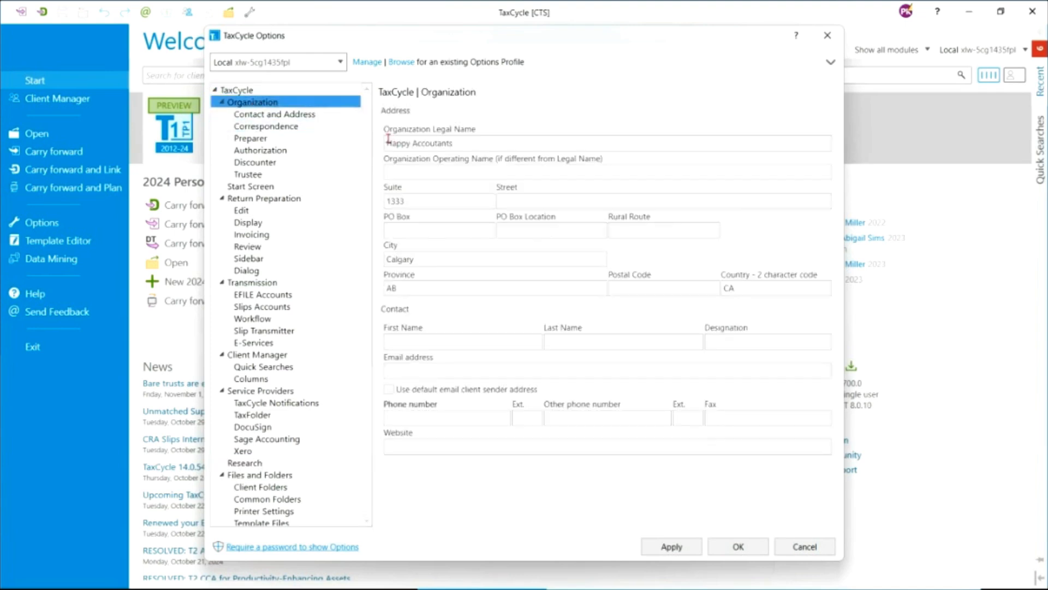
pyautogui.scroll(-2, 370, 180)
pyautogui.moveTo(370, 179); pyautogui.dragTo(369, 201)
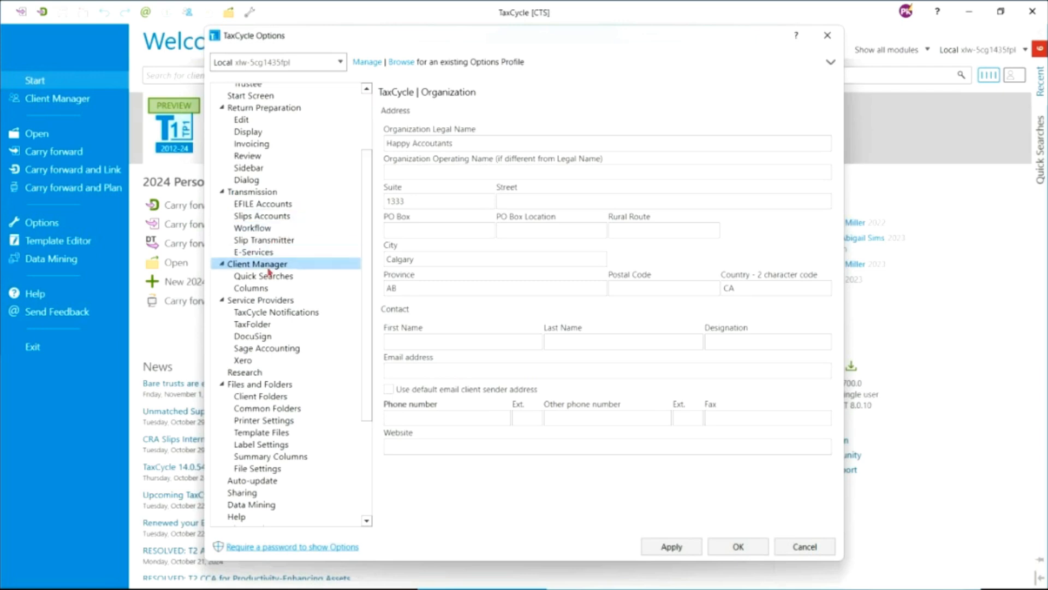
pyautogui.moveTo(367, 192); pyautogui.dragTo(364, 129)
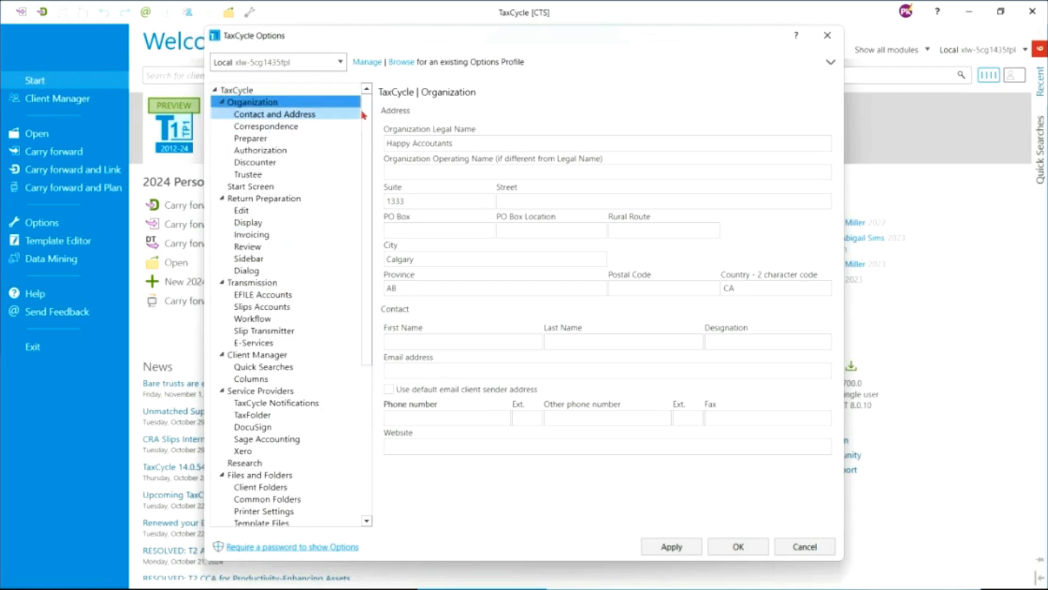
pyautogui.moveTo(364, 130); pyautogui.dragTo(364, 224)
# Append the Name variable as a further subfolder level after ReturnYear in the Client Folders folder structure
pyautogui.click(264, 304)
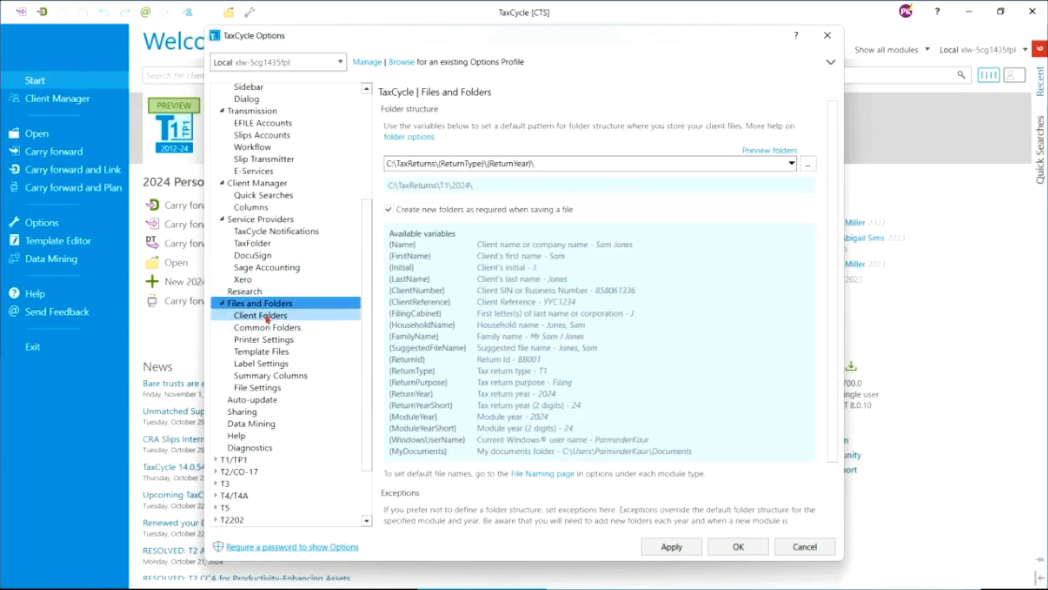
pyautogui.click(267, 319)
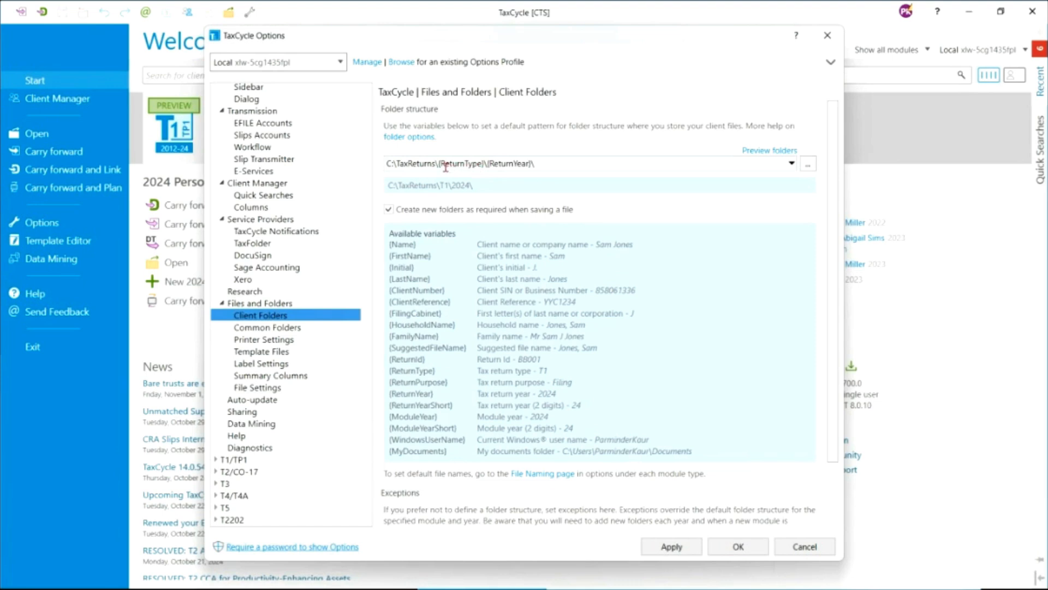
pyautogui.click(513, 167)
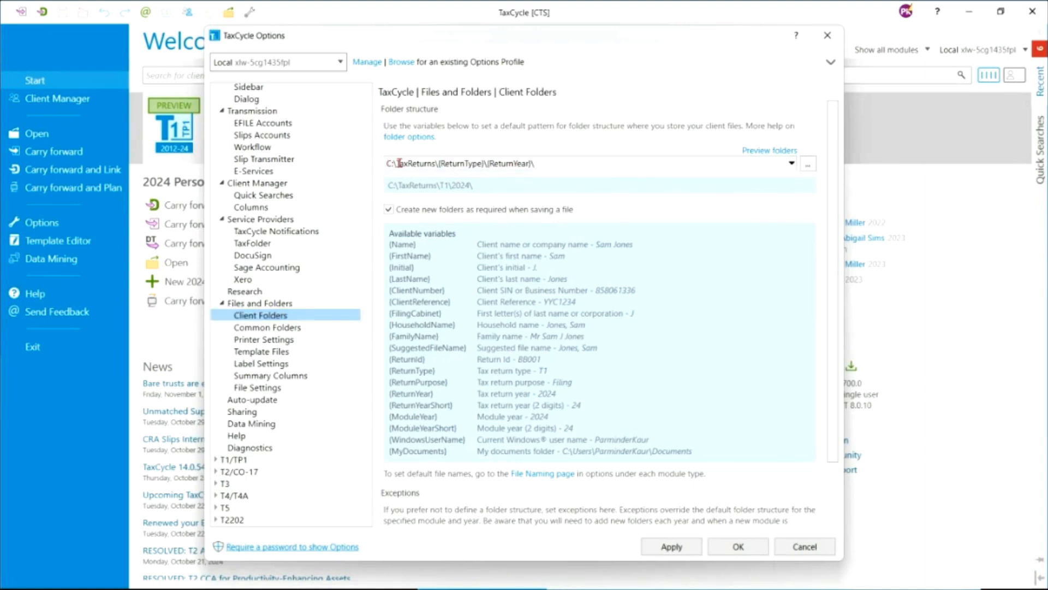
pyautogui.moveTo(399, 163); pyautogui.dragTo(530, 167)
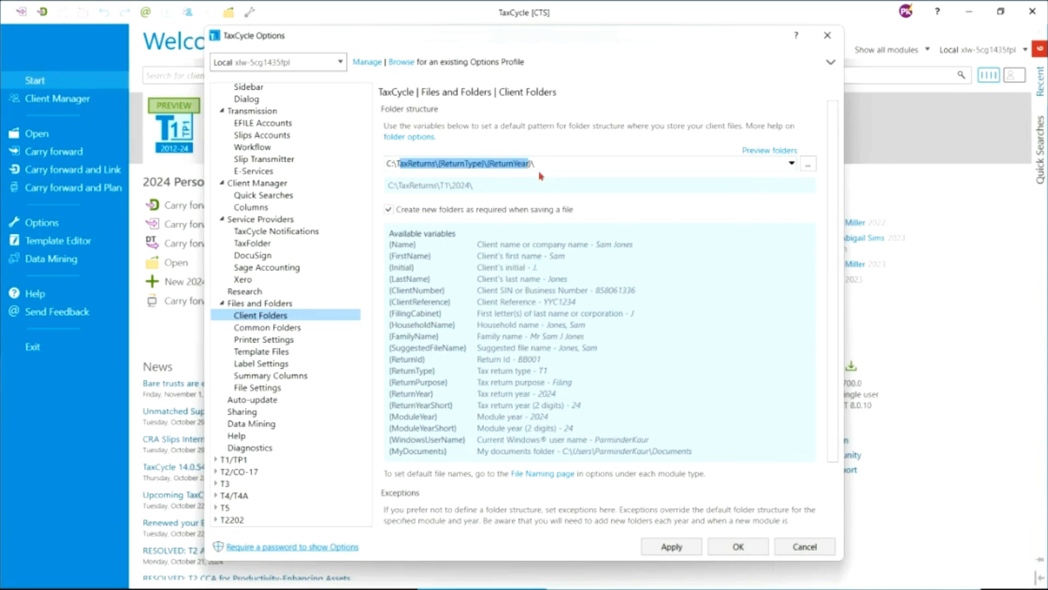
pyautogui.click(548, 175)
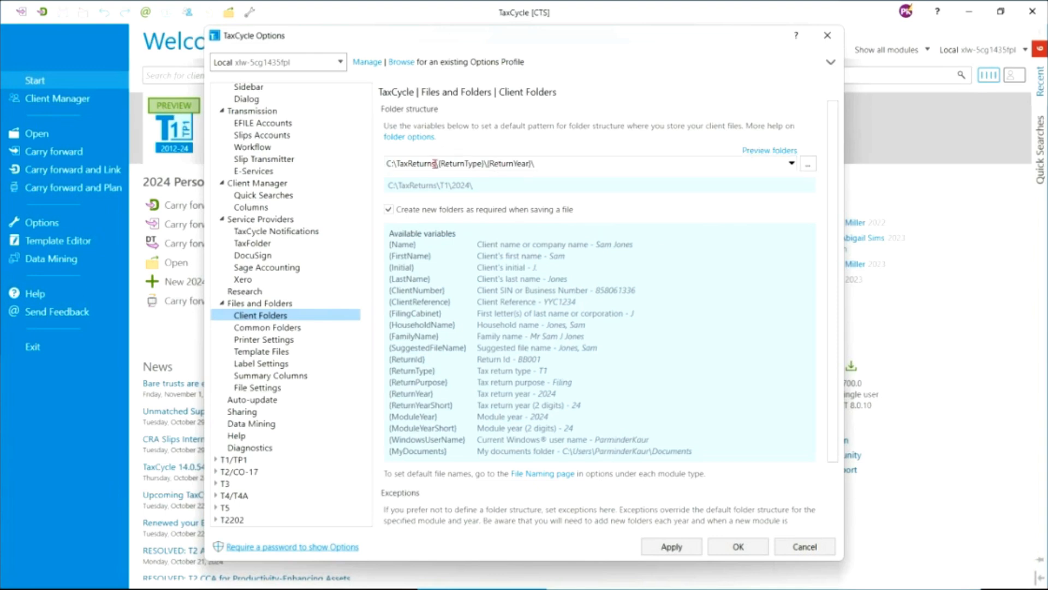
pyautogui.click(539, 165)
pyautogui.write('[Name]\\')
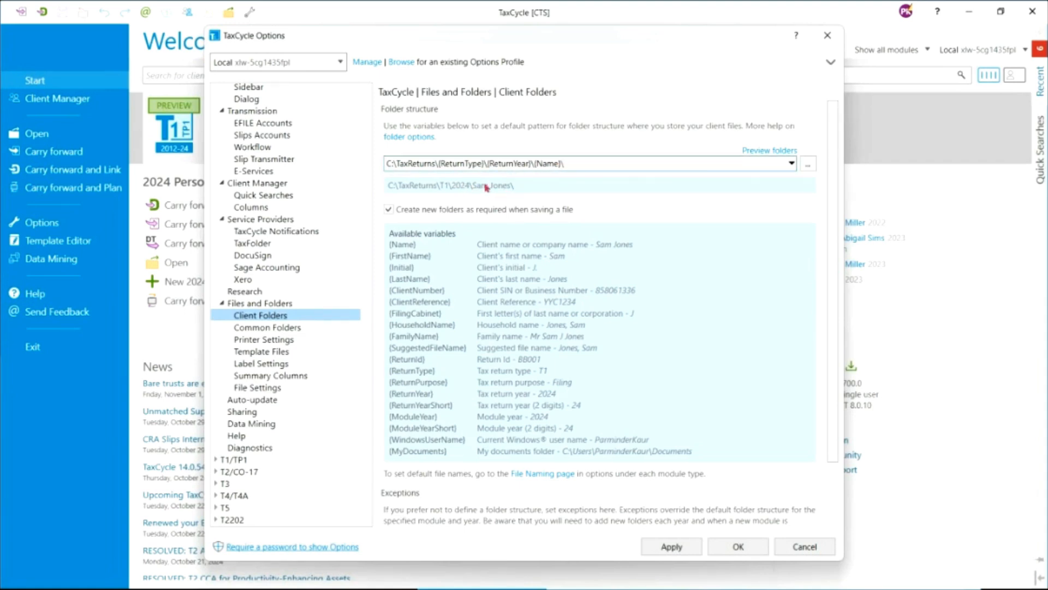
# Preview the client folders the structure generates for each module and year, and close the preview
pyautogui.click(767, 150)
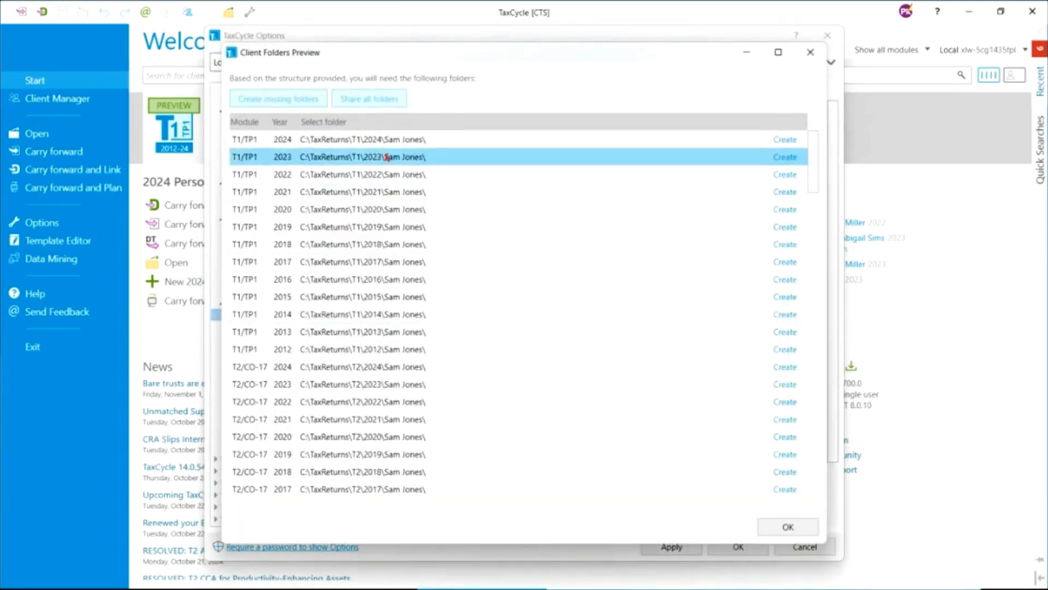
pyautogui.click(317, 141)
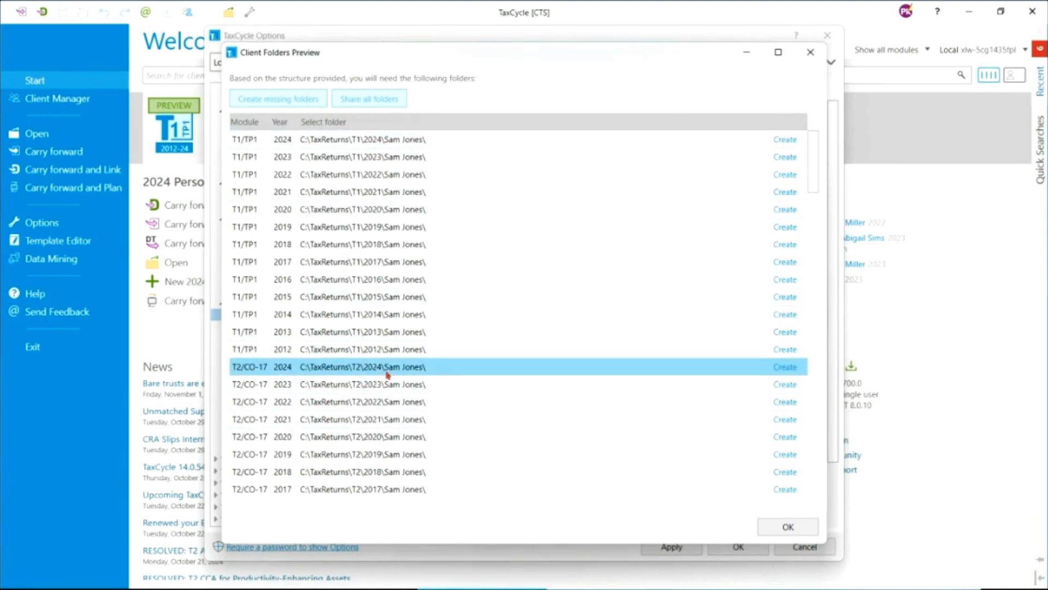
pyautogui.click(811, 53)
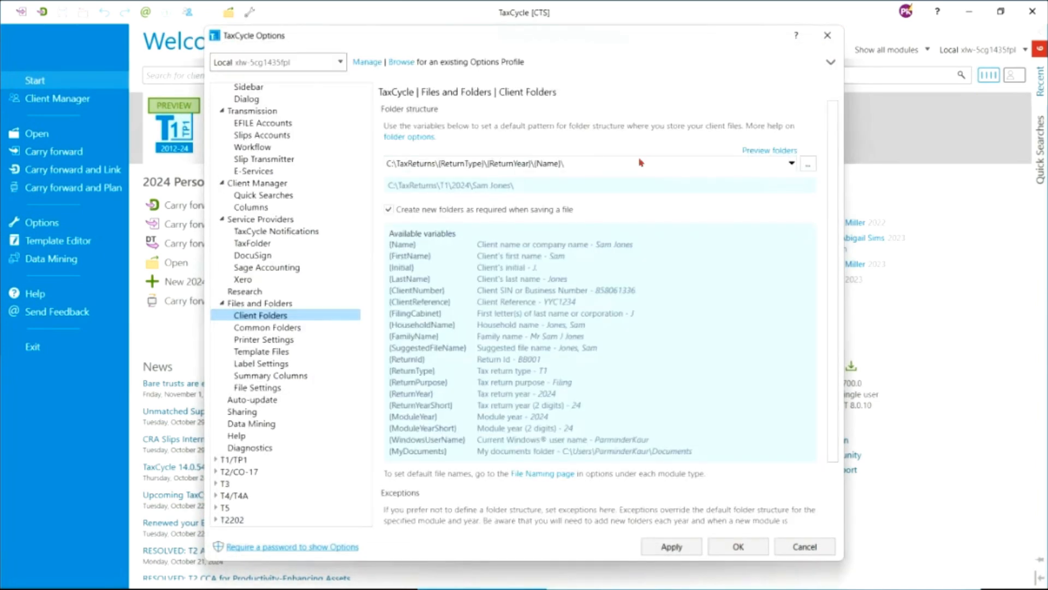
# Remove the Name variable from the client folder structure so the path ends with ReturnYear
pyautogui.click(587, 158)
pyautogui.press('BackSpace')
pyautogui.press('BackSpace')
pyautogui.press('BackSpace')
pyautogui.click(588, 158)
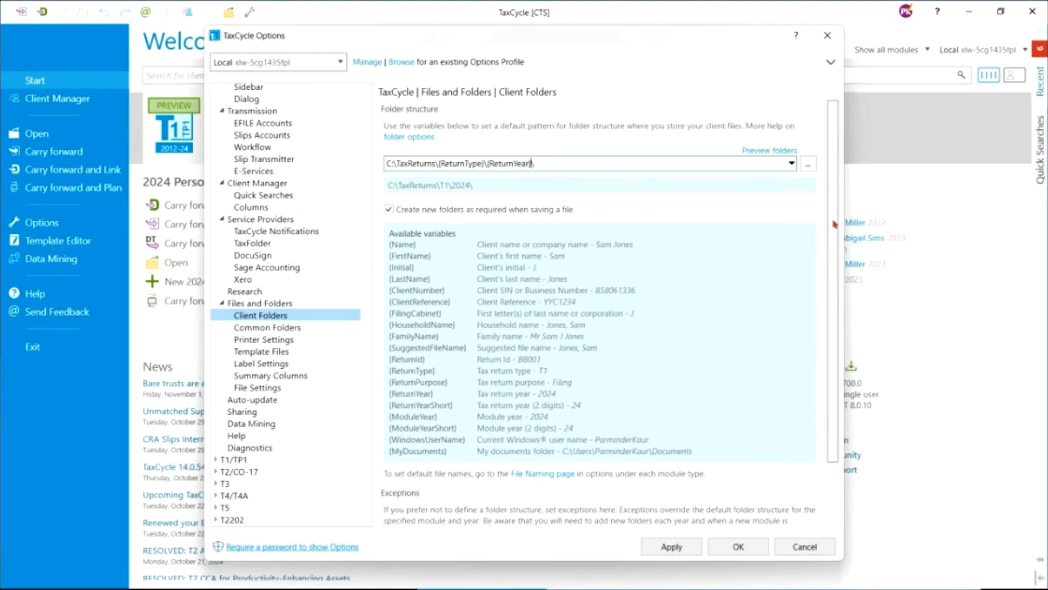
# Examine the module and year choices for folder structure exceptions in the Client Folders settings
pyautogui.moveTo(835, 224); pyautogui.dragTo(830, 249)
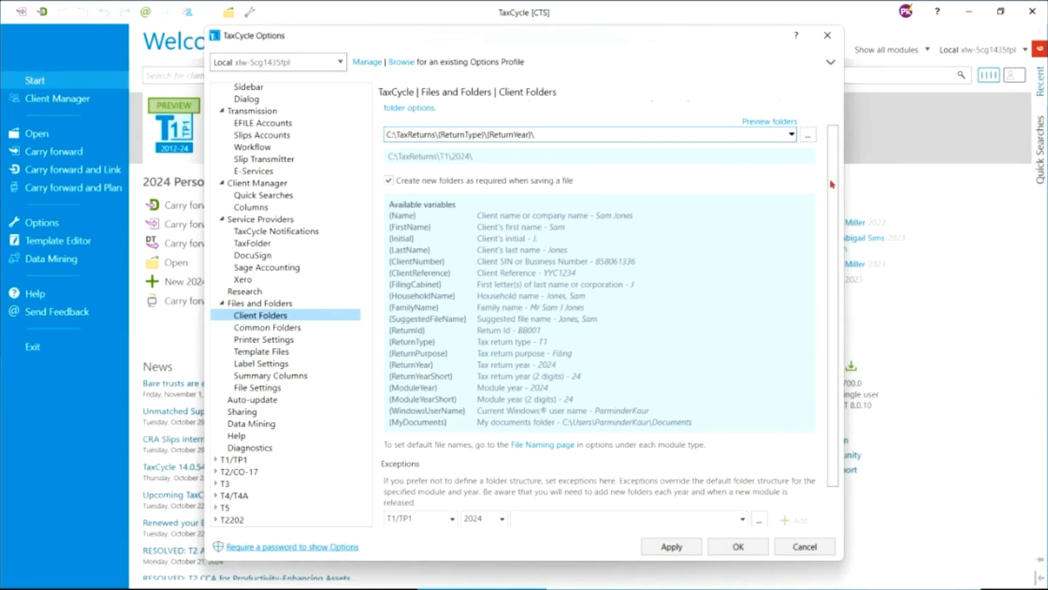
pyautogui.scroll(-2, 832, 184)
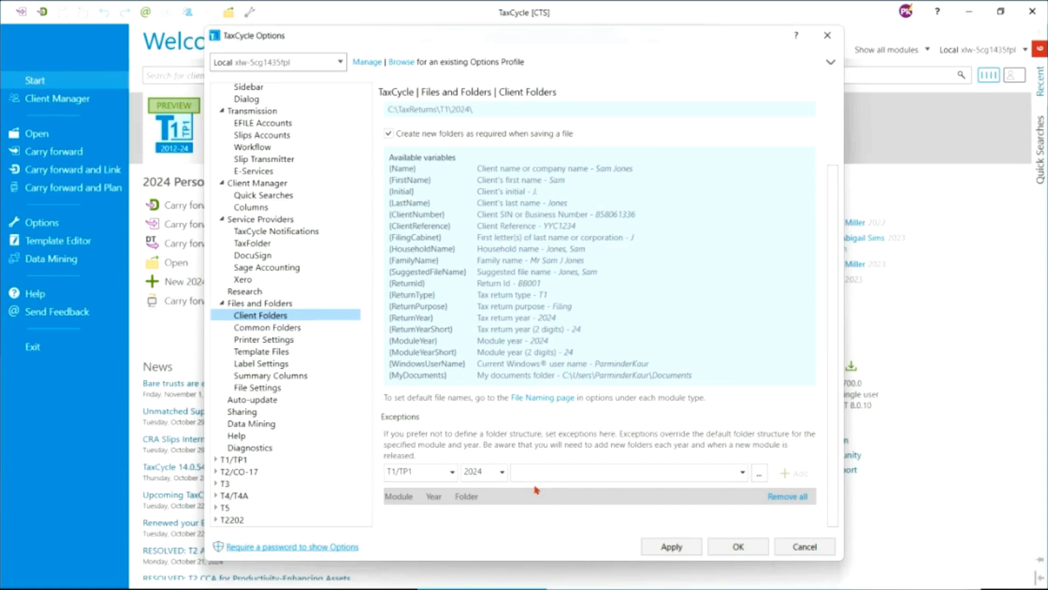
pyautogui.click(453, 473)
pyautogui.click(453, 473)
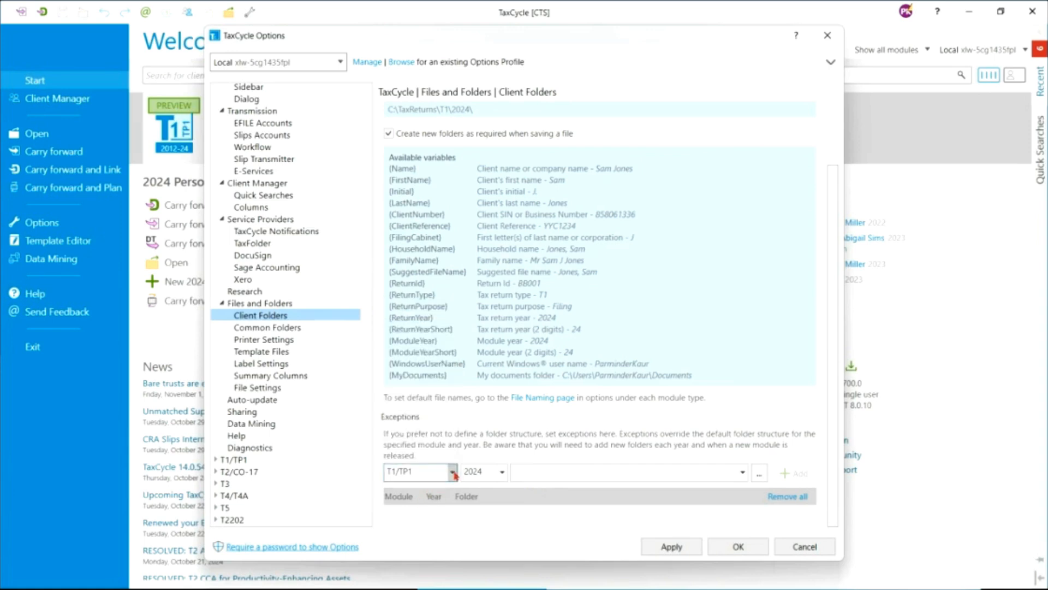
pyautogui.click(501, 472)
pyautogui.click(502, 472)
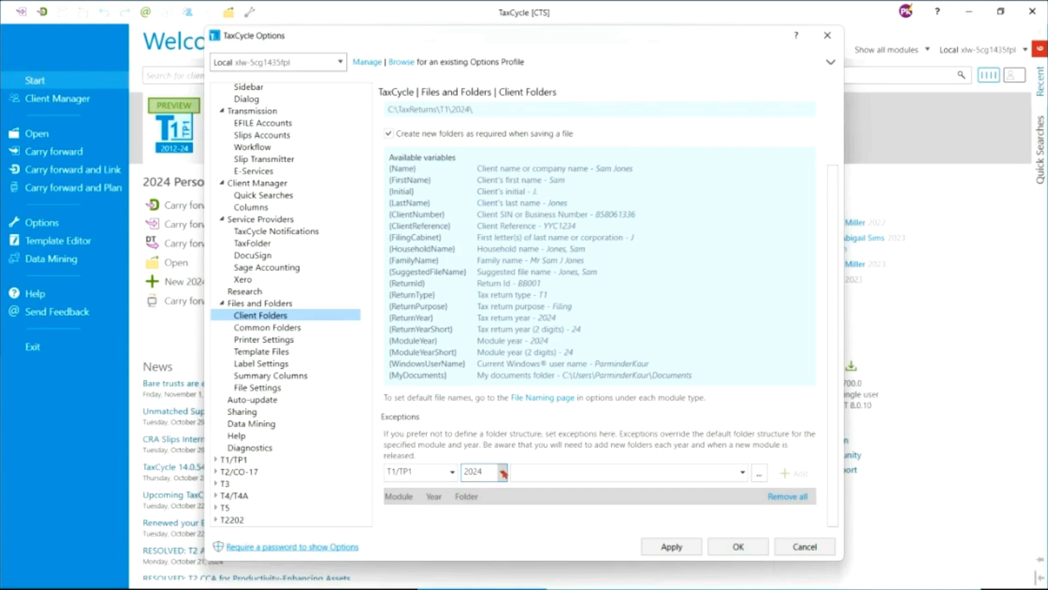
# Review the Common Folders, Template Files, Printer Settings, Label Settings, Summary Columns and File Settings pages under Files and Folders
pyautogui.click(294, 328)
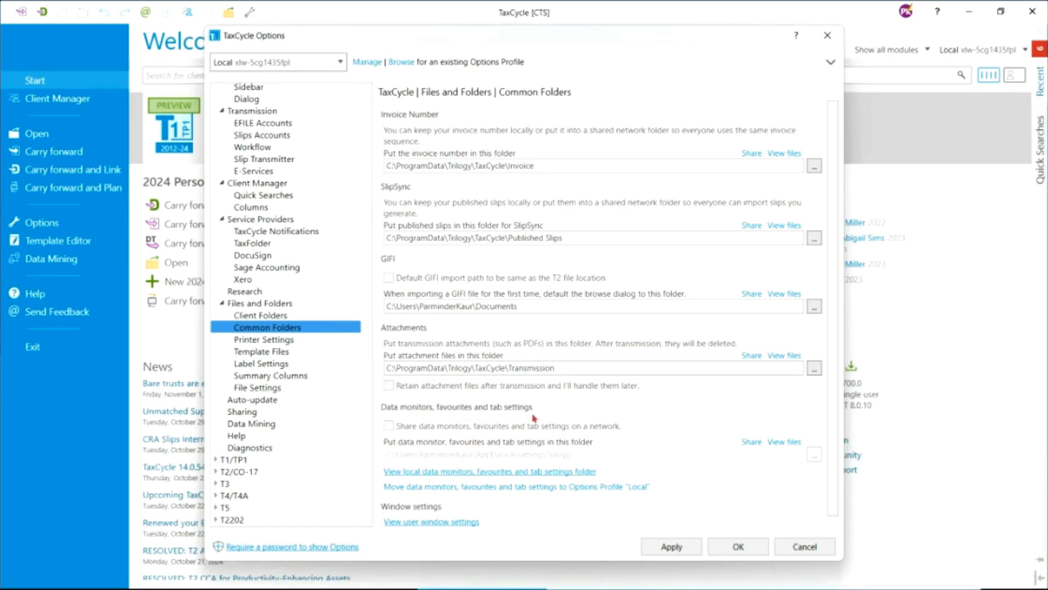
pyautogui.moveTo(832, 346); pyautogui.dragTo(834, 400)
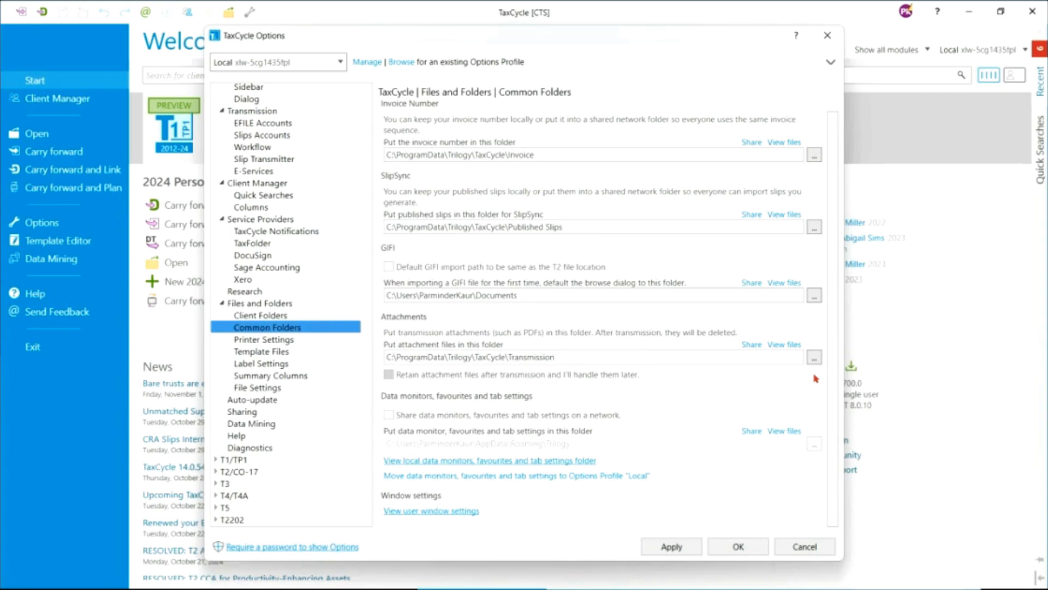
pyautogui.click(278, 355)
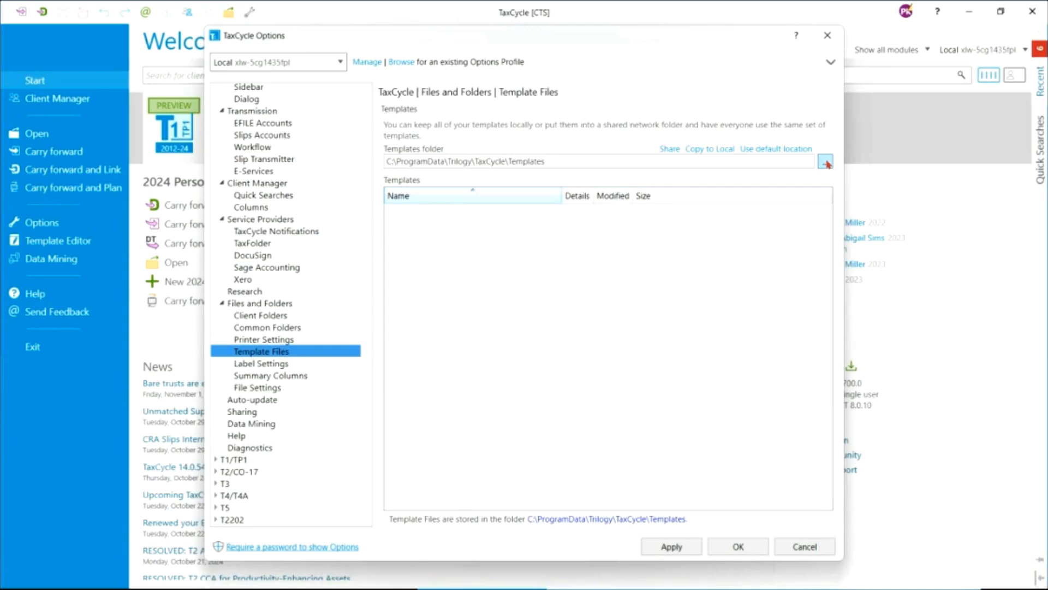
pyautogui.click(264, 339)
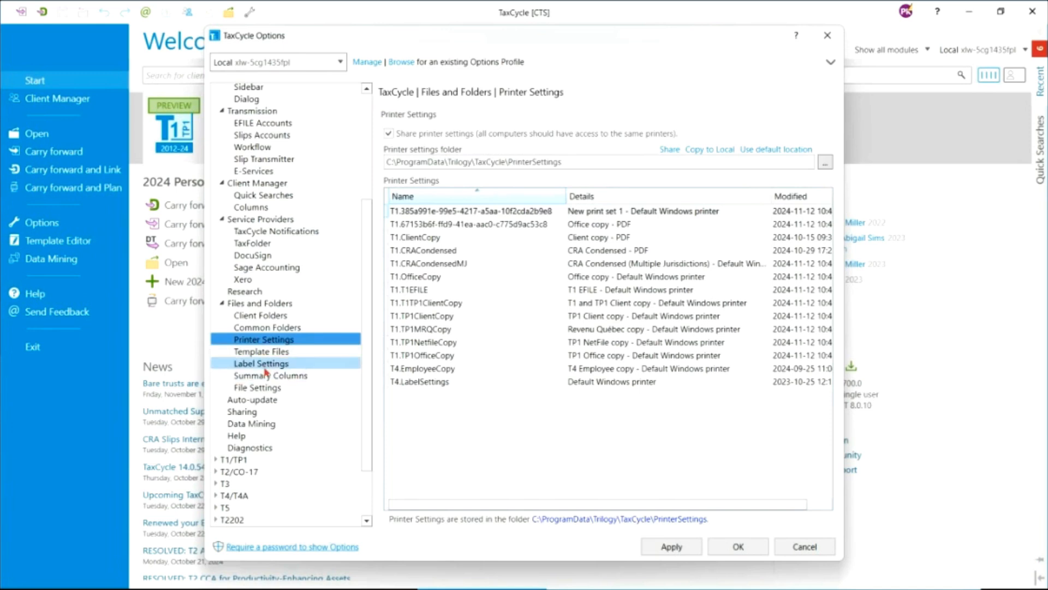
pyautogui.click(266, 364)
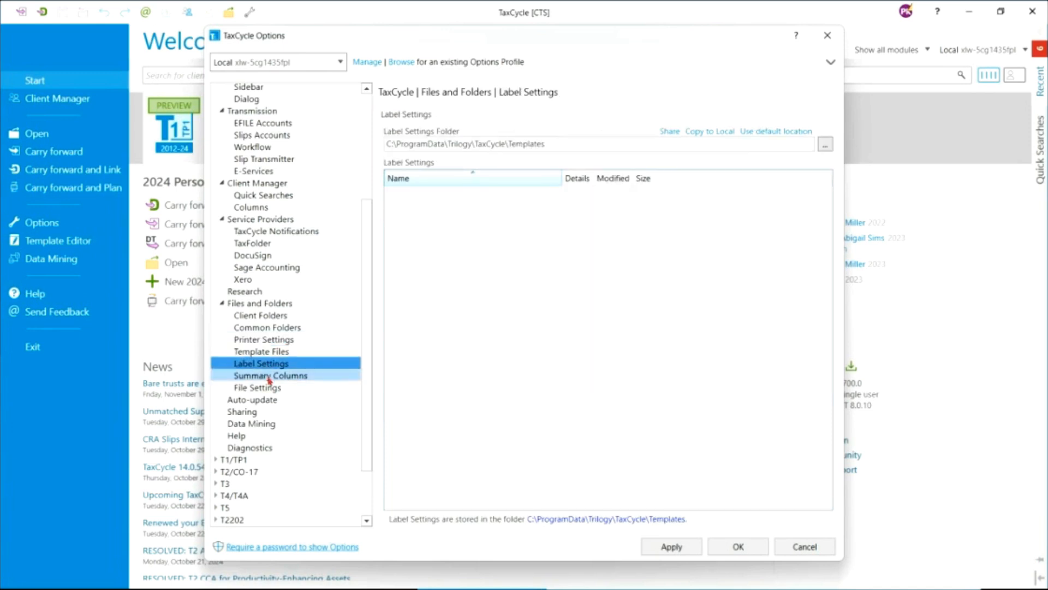
pyautogui.click(269, 376)
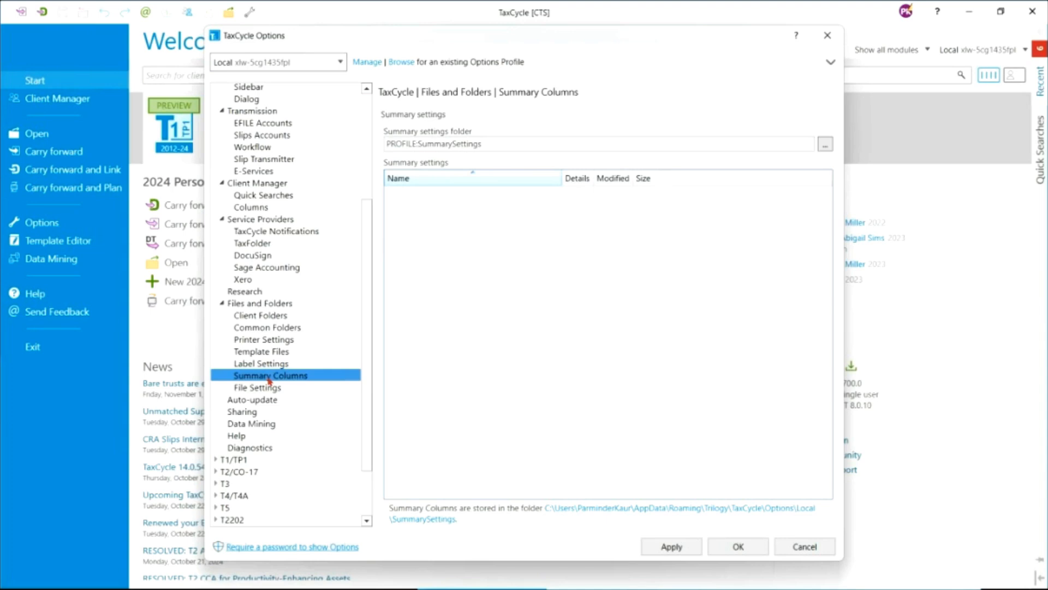
pyautogui.click(269, 387)
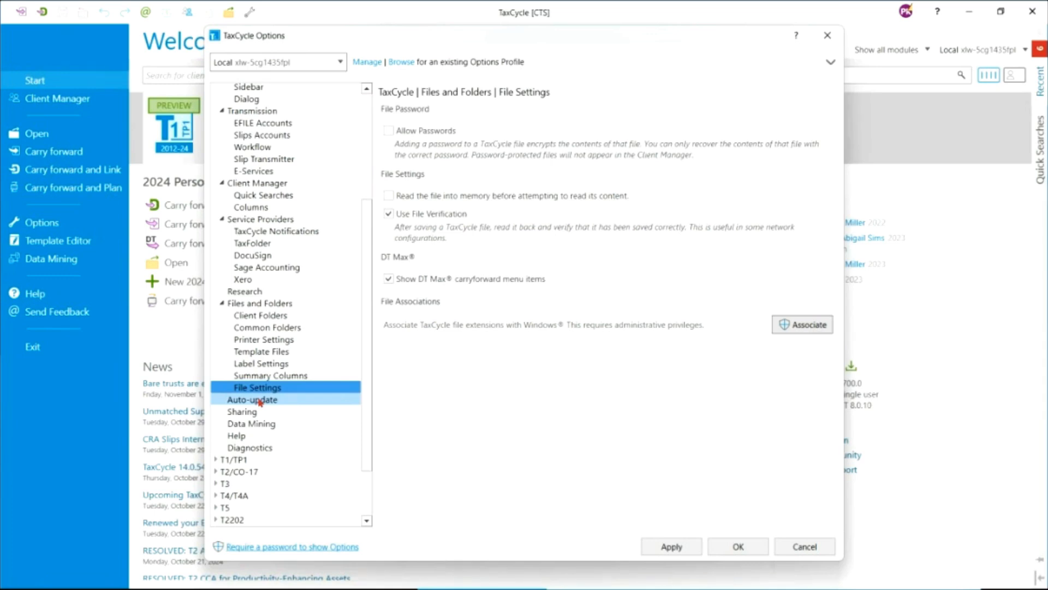
# Review the Auto-update settings, open the auto-update files download page in the browser, and return to TaxCycle Options
pyautogui.click(260, 403)
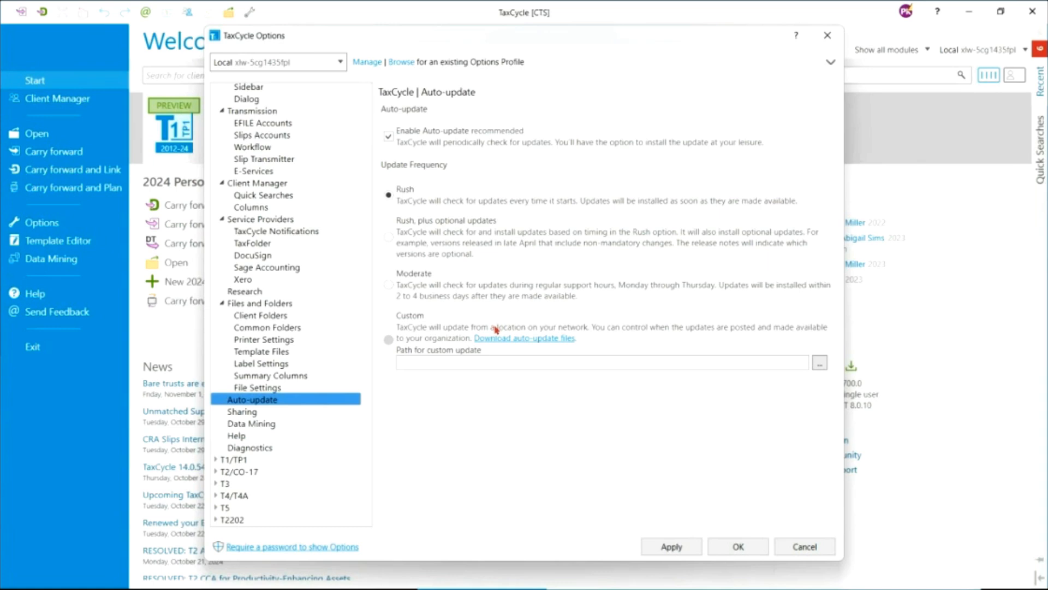
pyautogui.click(521, 343)
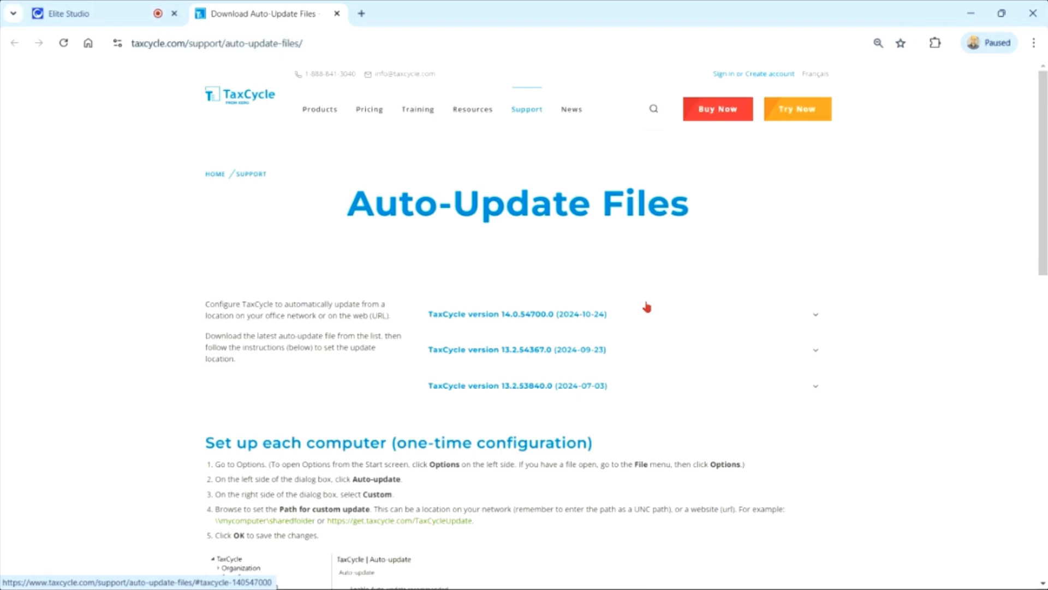
pyautogui.moveTo(600, 587)
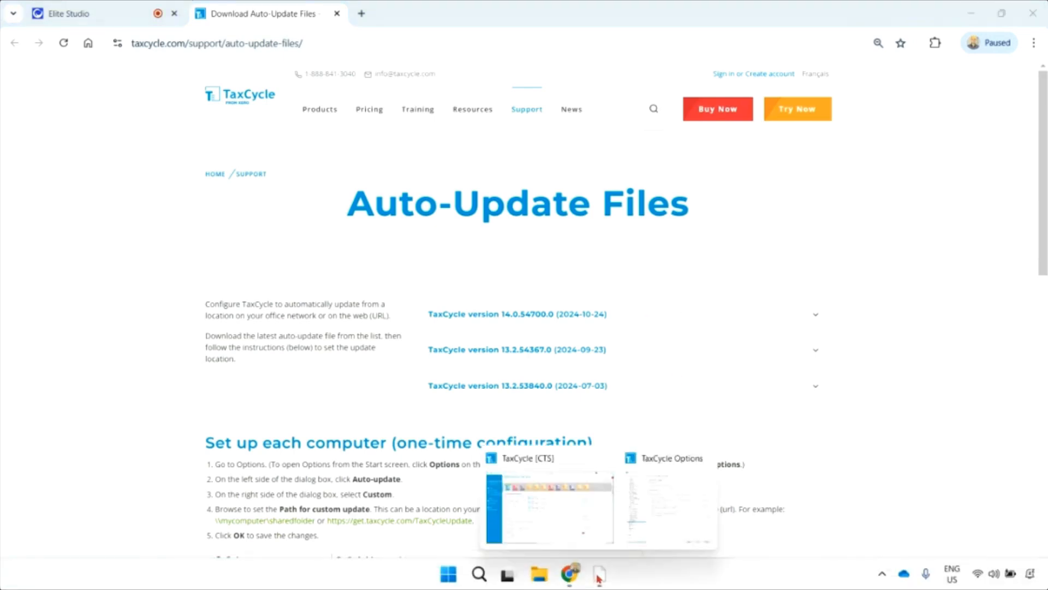
pyautogui.click(657, 496)
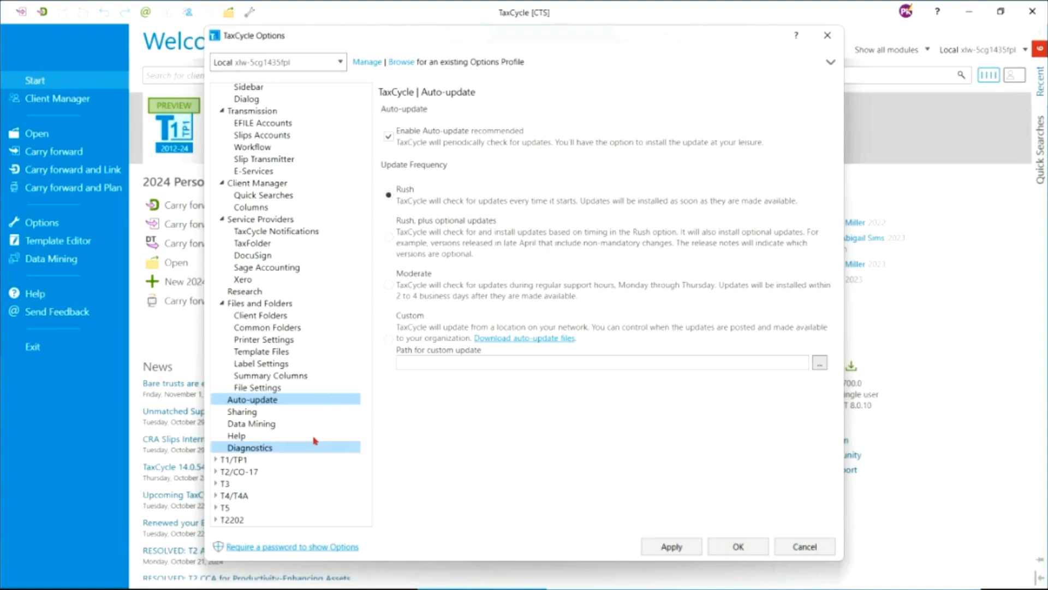
# Switch automatic closing of linked DoxCycle files off and back on in the Sharing settings
pyautogui.click(238, 402)
pyautogui.click(241, 413)
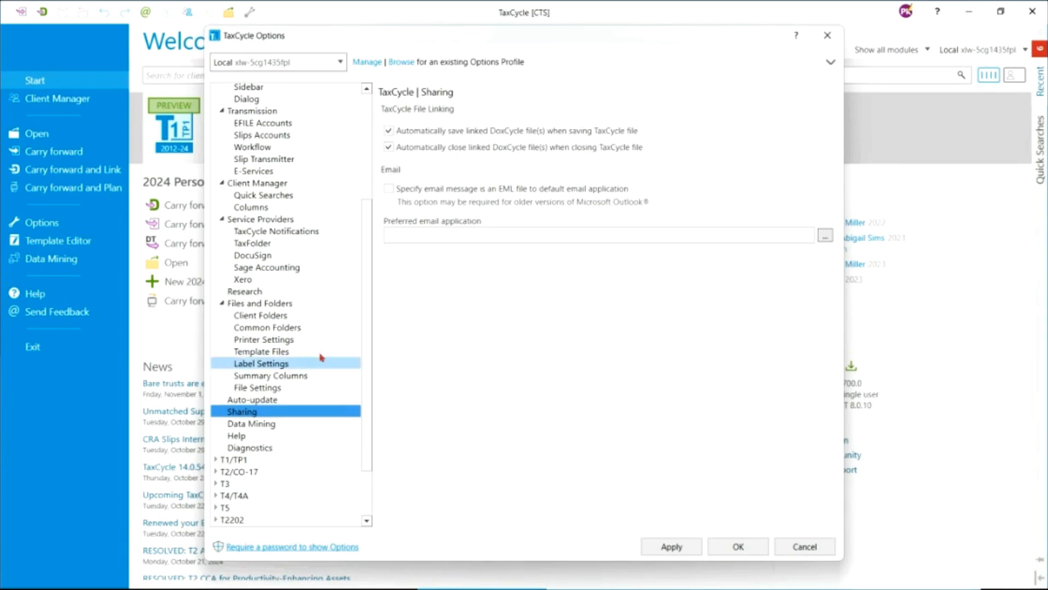
pyautogui.click(524, 150)
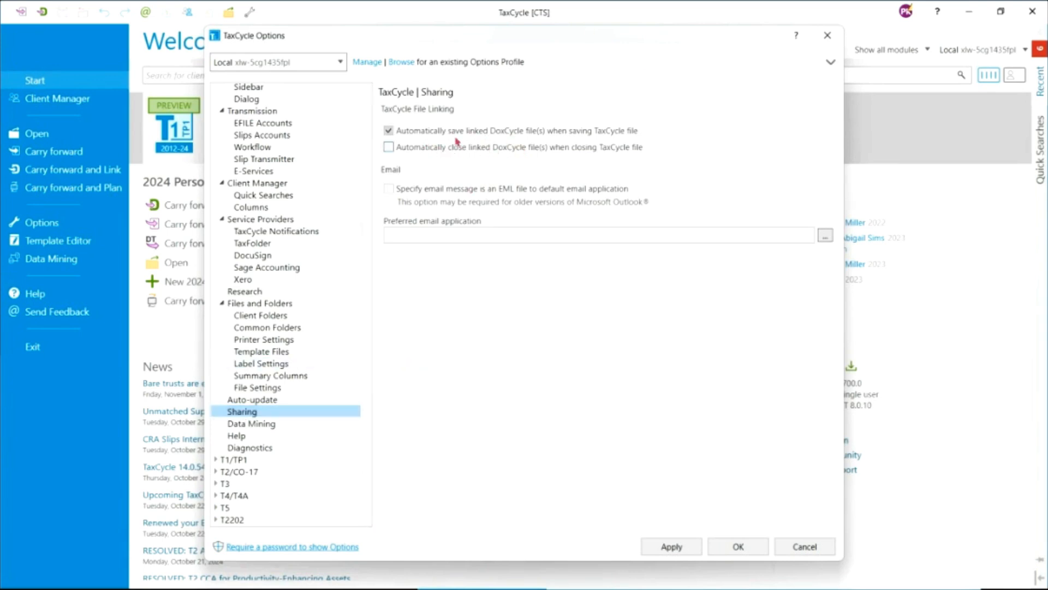
pyautogui.click(389, 146)
# Review the Data Mining and Help settings and open the online Settings help topics
pyautogui.click(273, 423)
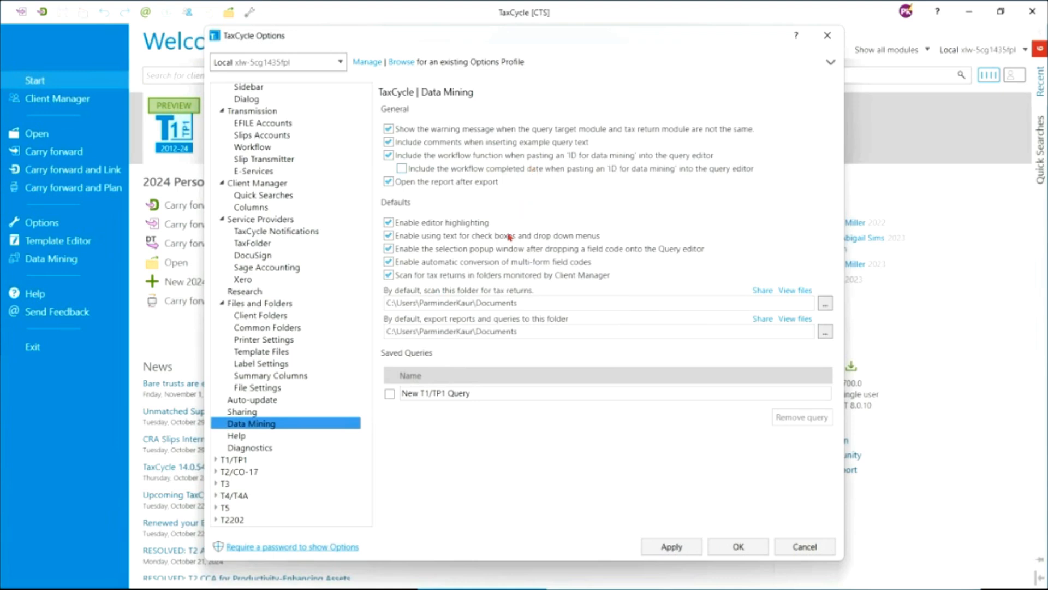
pyautogui.click(246, 436)
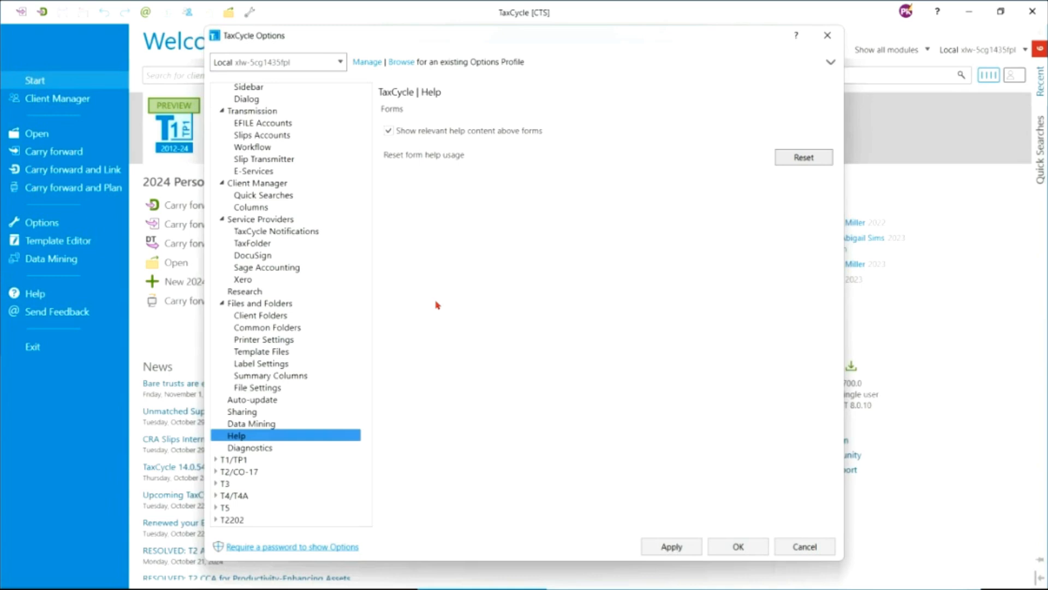
pyautogui.press('F1')
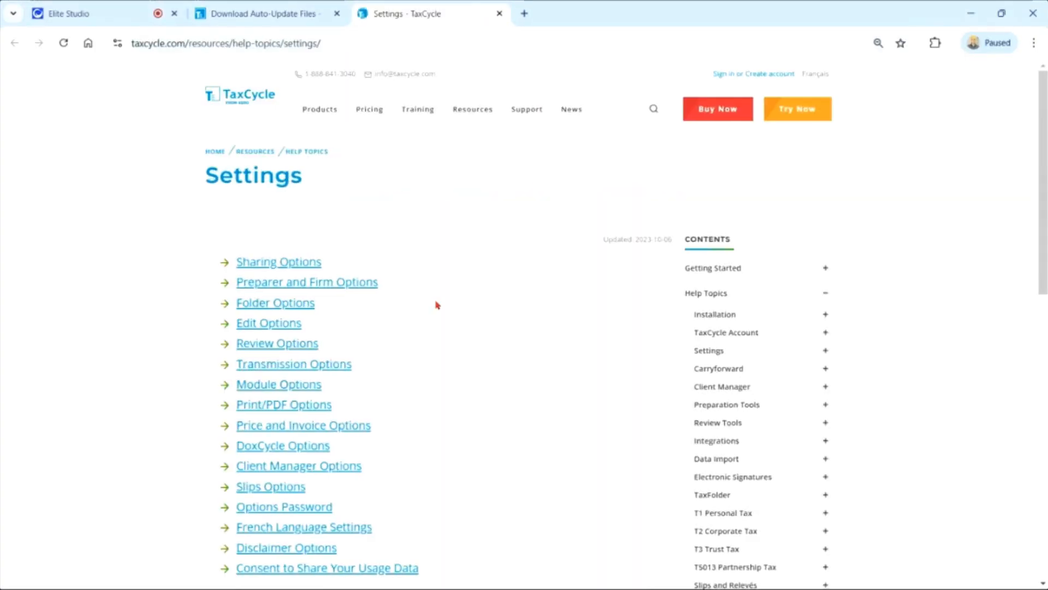
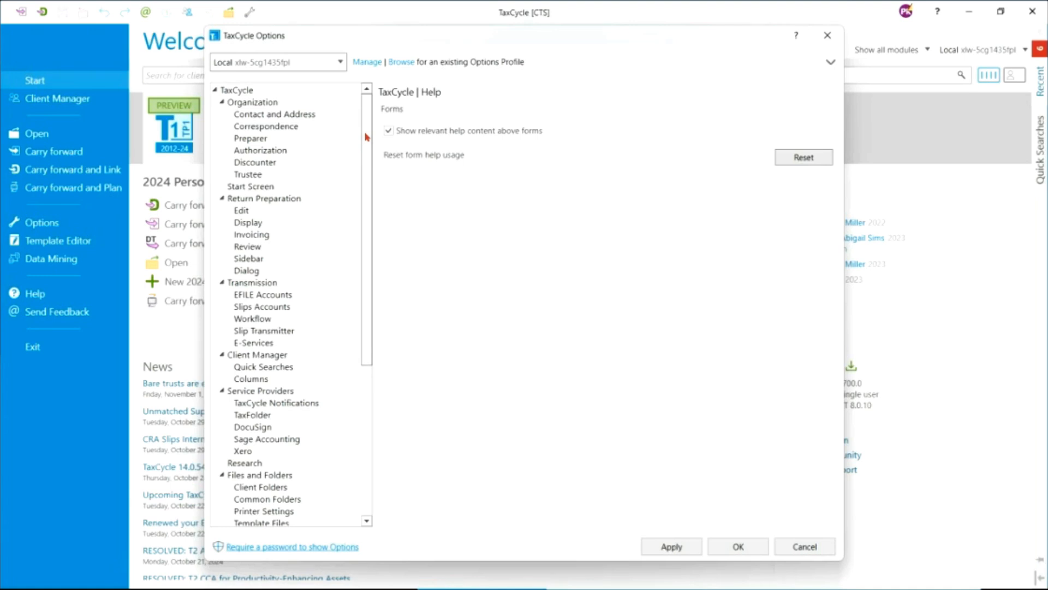
# Review the Return Preparation Edit settings and turn on the timer that shows on the status bar and updates the billing worksheet
pyautogui.scroll(-2, 366, 136)
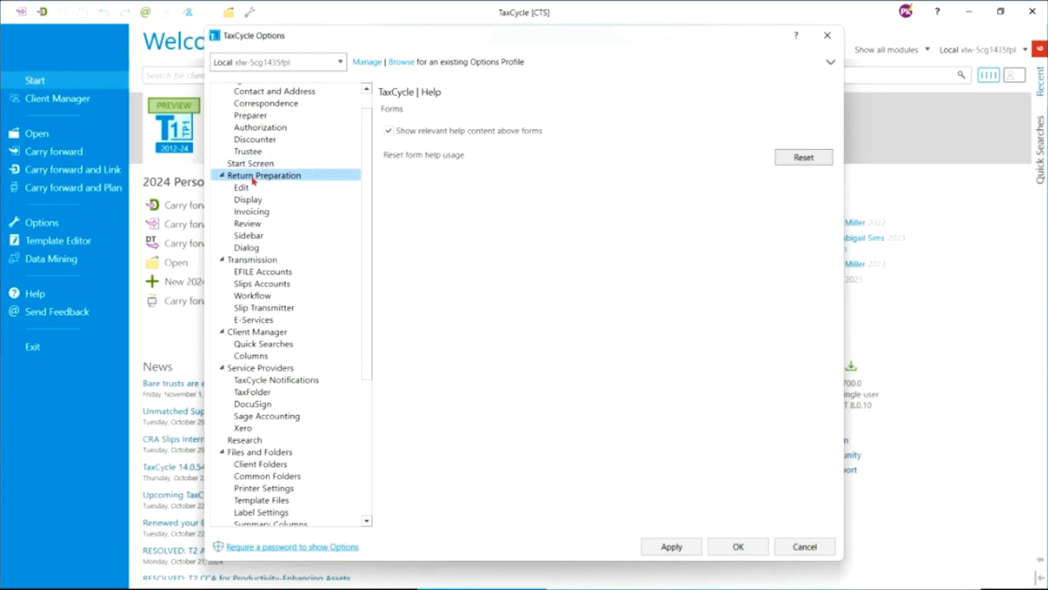
pyautogui.click(253, 178)
pyautogui.click(245, 189)
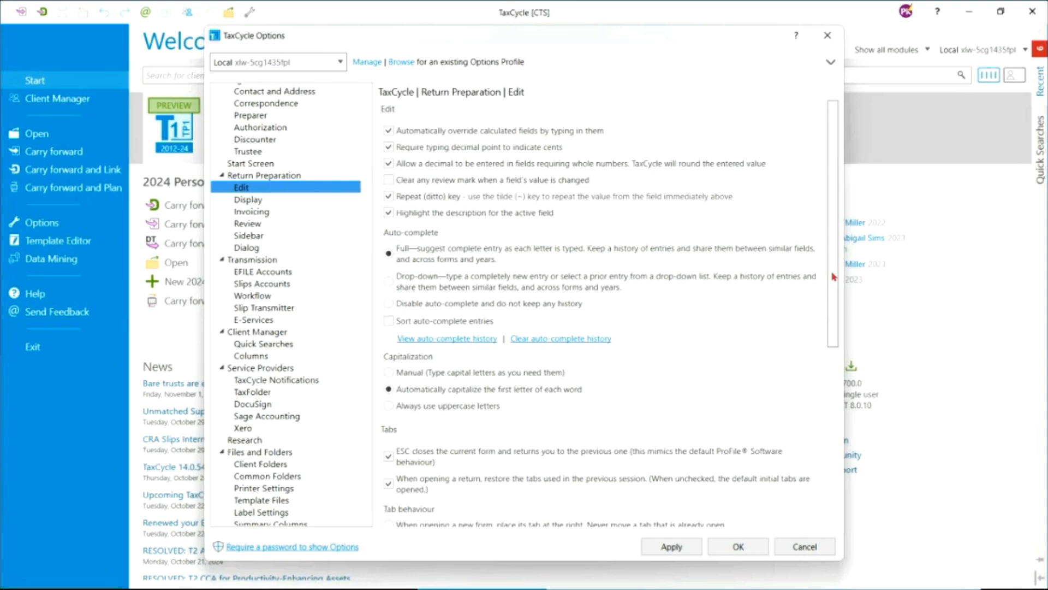
pyautogui.moveTo(834, 277); pyautogui.dragTo(845, 435)
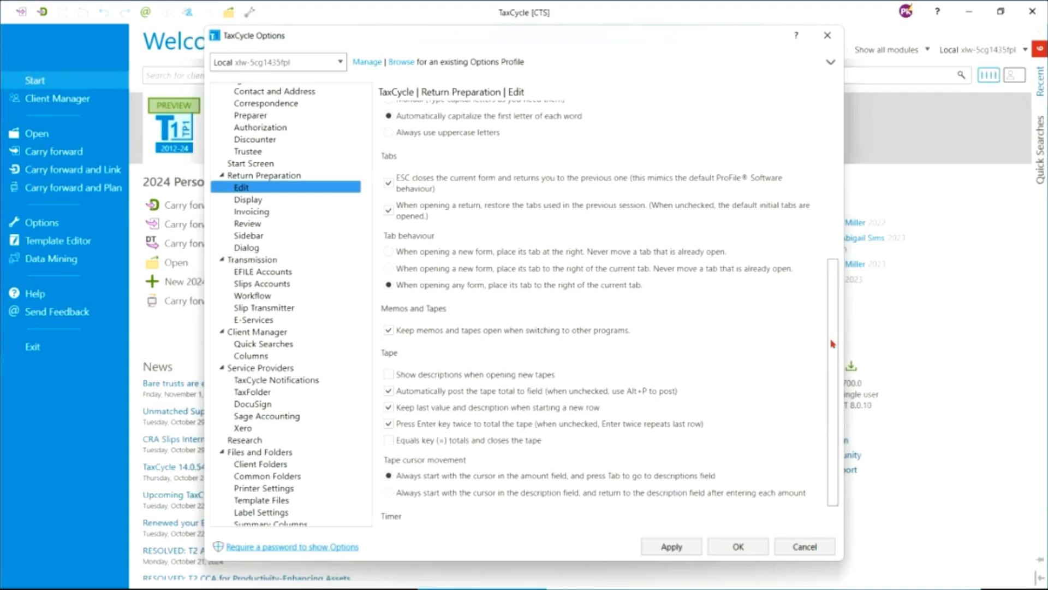
pyautogui.scroll(-2, 832, 349)
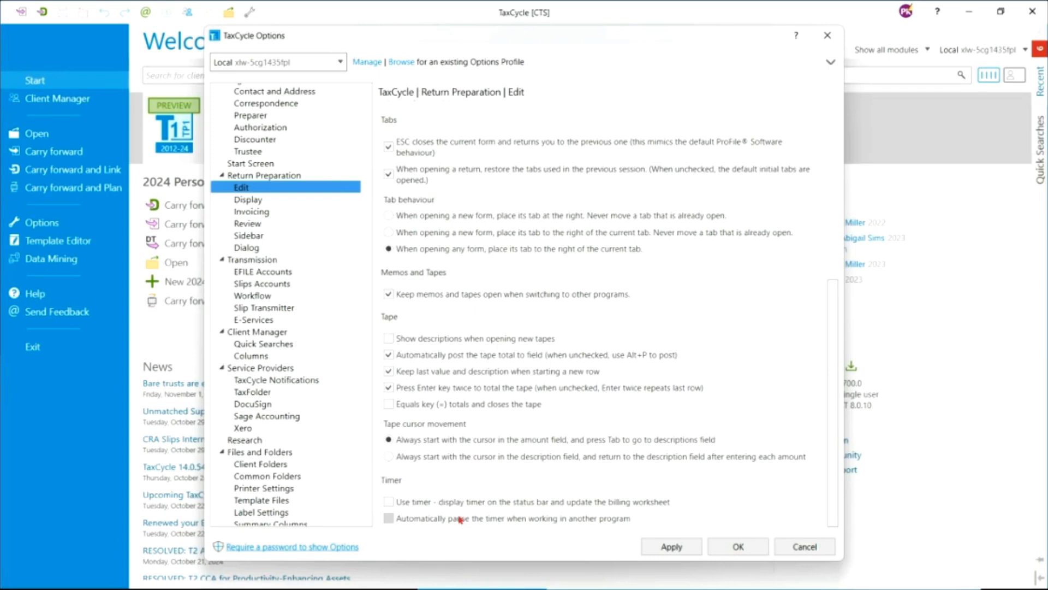
pyautogui.click(388, 501)
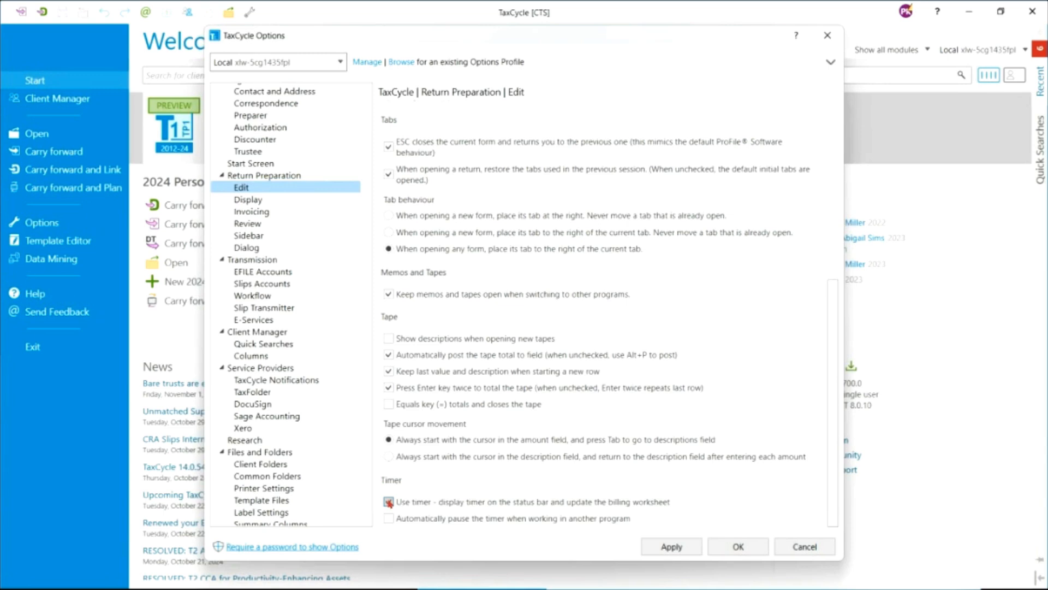
pyautogui.click(388, 502)
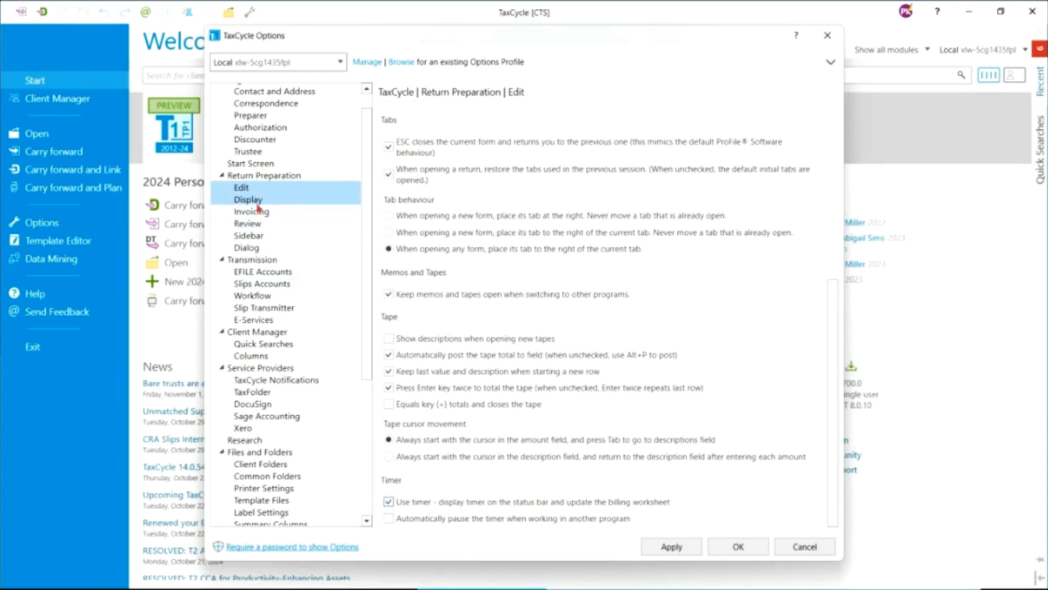
# Review the Display, Review and Sidebar settings under Return Preparation
pyautogui.click(258, 203)
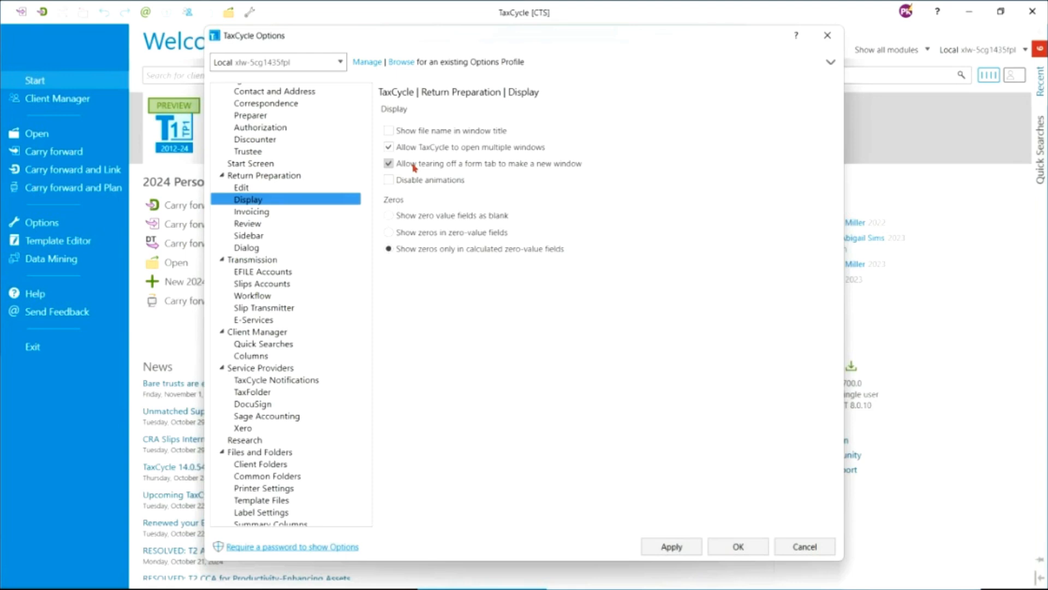
pyautogui.click(246, 225)
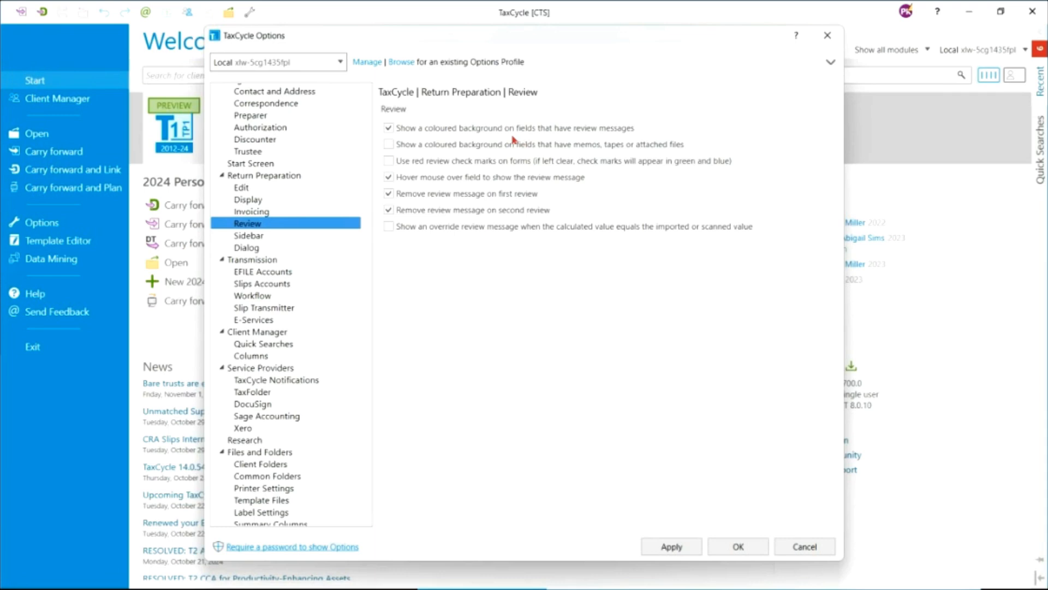
pyautogui.click(246, 237)
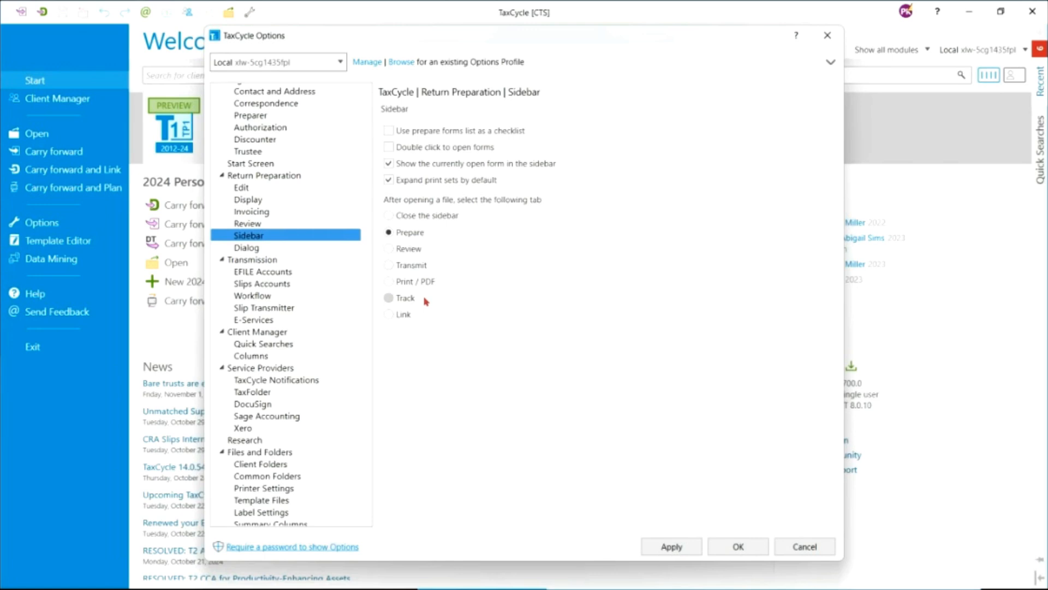
# In the Invoicing settings, set the next invoice number to 045 and the sales tax province to Alberta, keeping Xero for invoicing
pyautogui.click(259, 213)
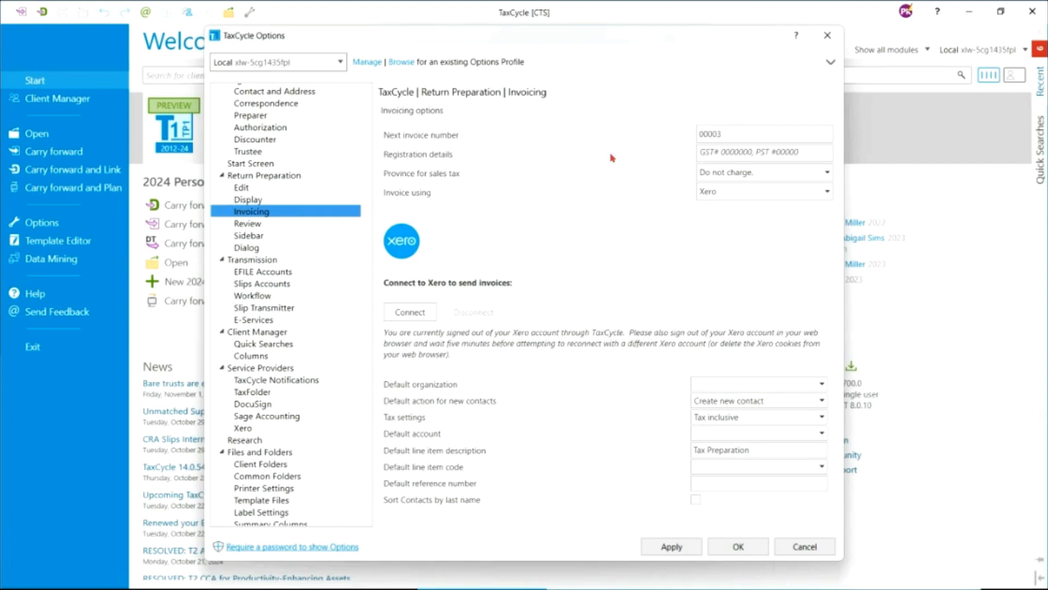
pyautogui.click(737, 133)
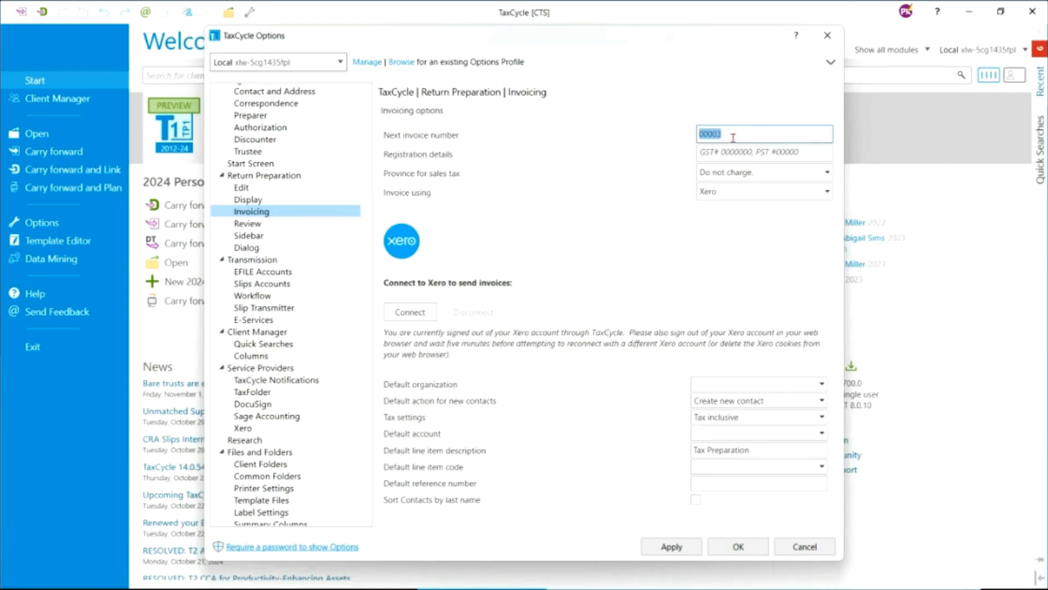
pyautogui.write('045')
pyautogui.click(826, 173)
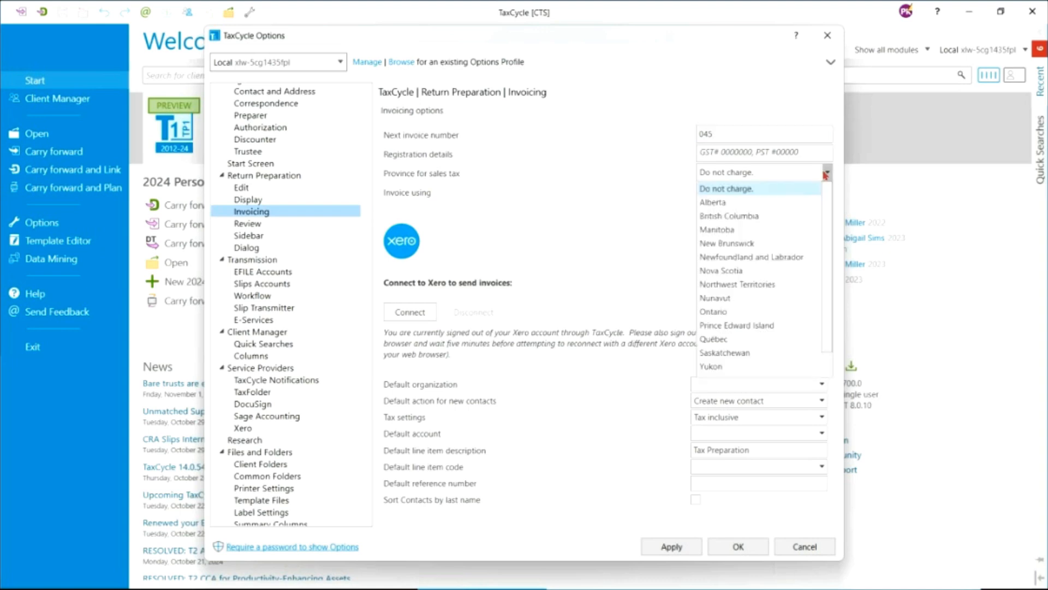
pyautogui.click(735, 203)
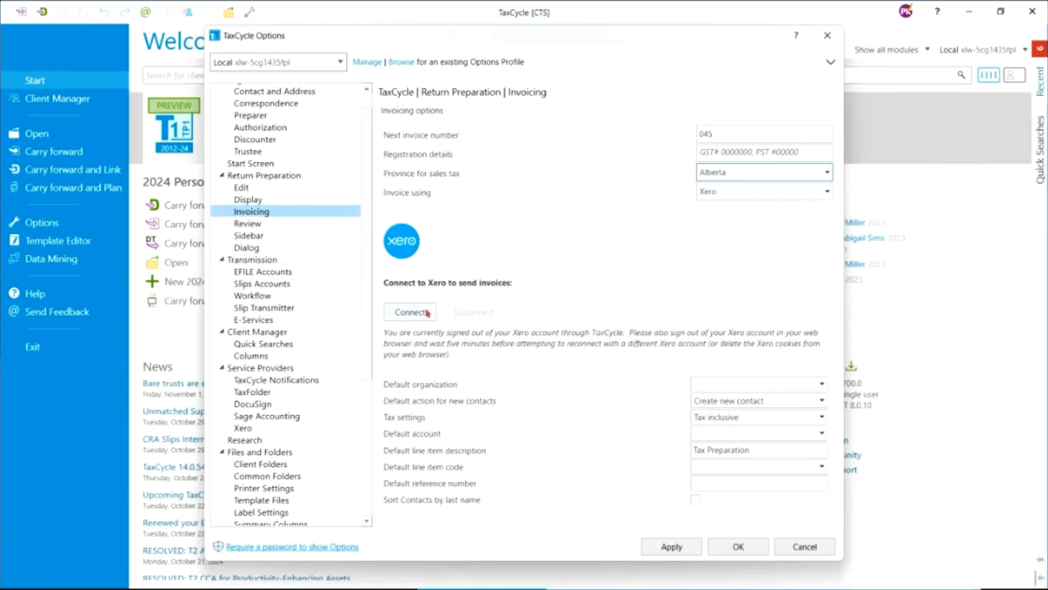
pyautogui.click(828, 193)
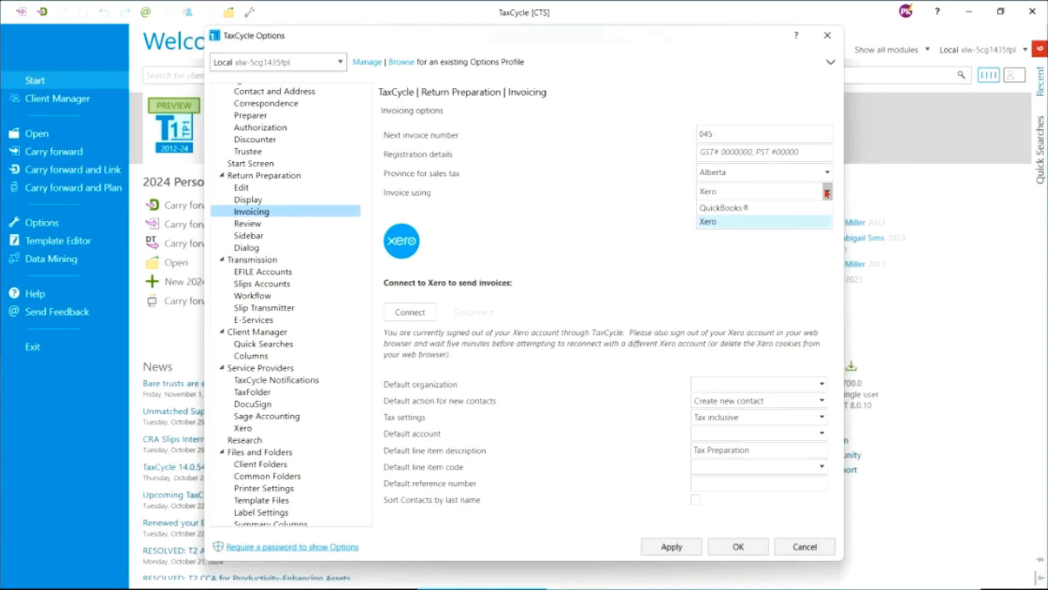
pyautogui.click(735, 265)
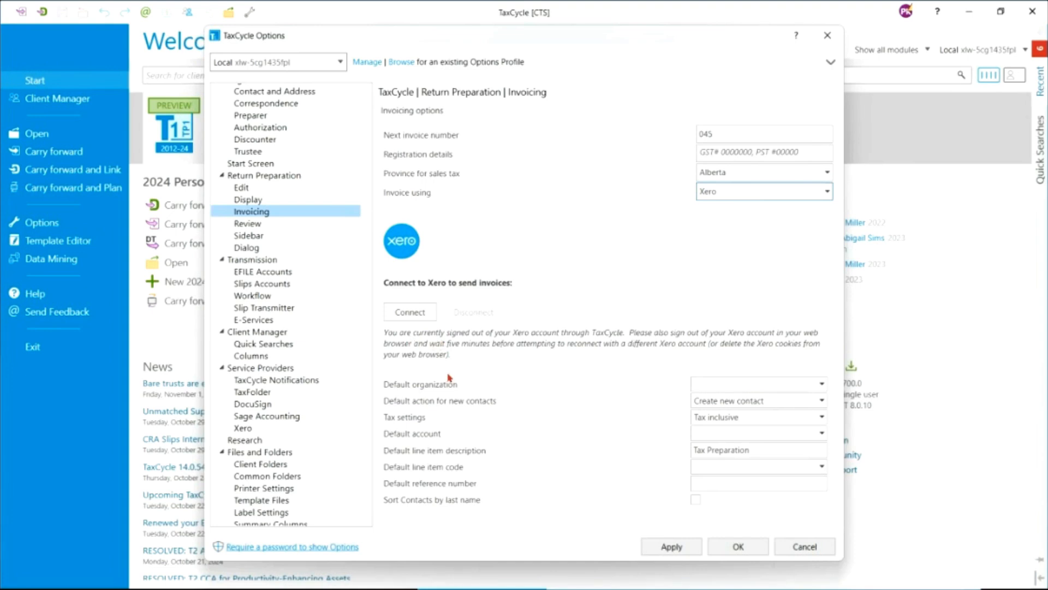
# In the Return Preparation Dialog settings, turn off the confirmation message before deleting a snapshot and apply the changes
pyautogui.click(257, 248)
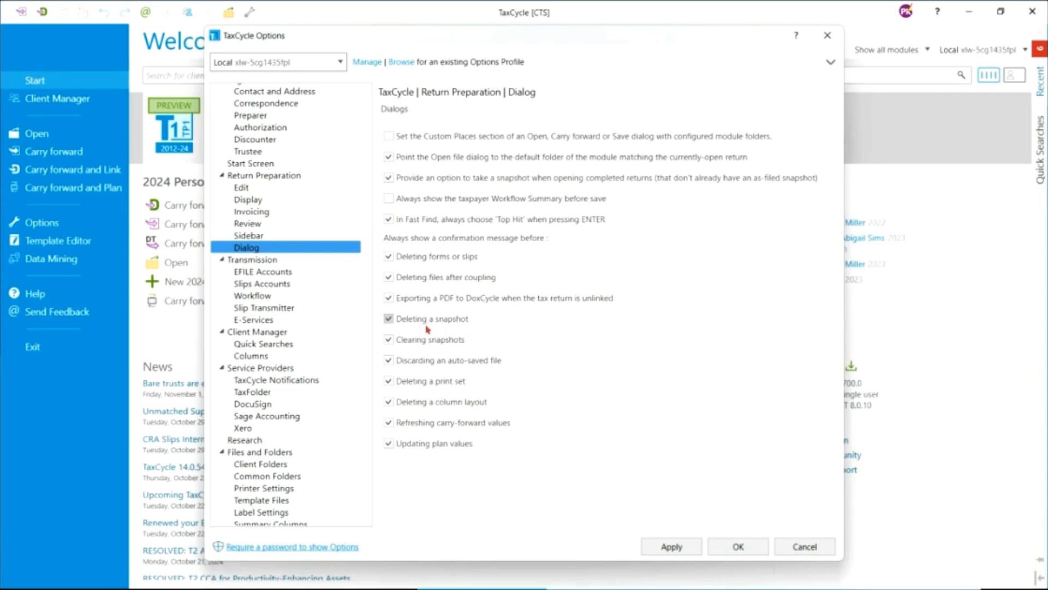
pyautogui.click(389, 321)
pyautogui.click(389, 320)
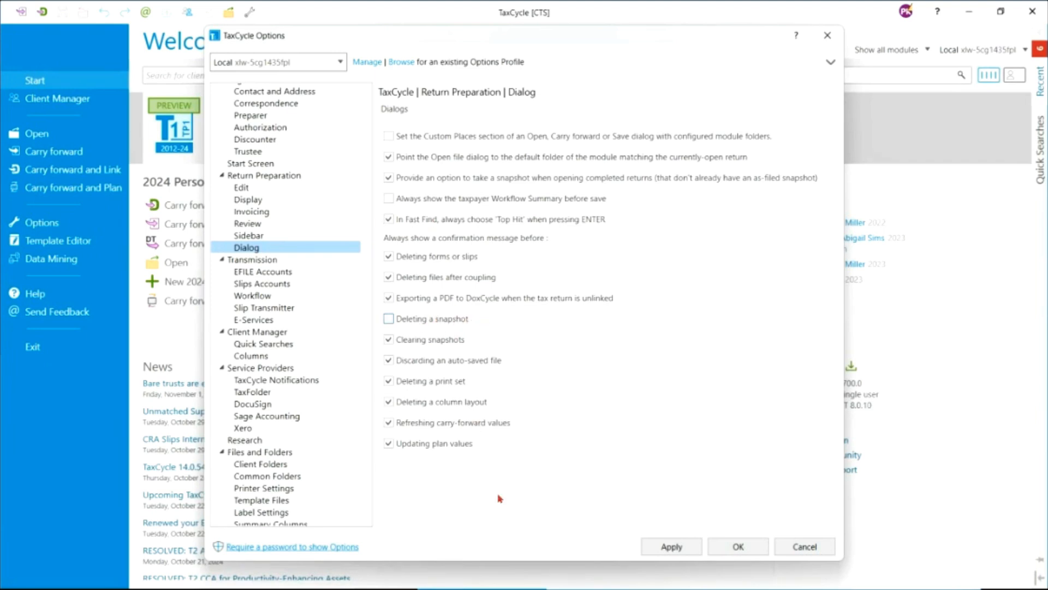
pyautogui.click(671, 547)
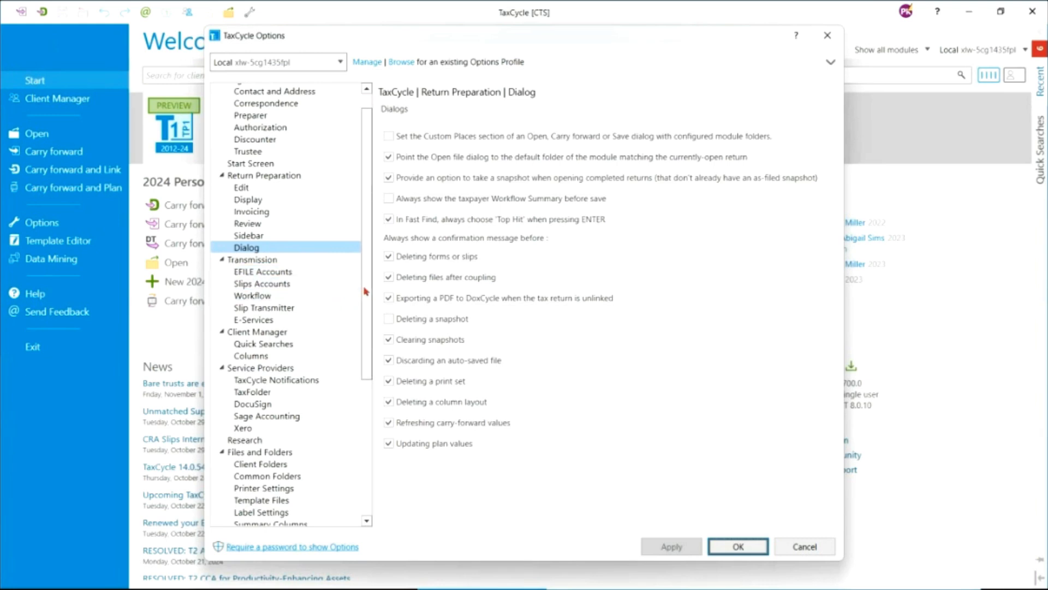
# Collapse the TaxCycle options group and open the 2024 General settings of the T1/TP1 module
pyautogui.moveTo(364, 287); pyautogui.dragTo(365, 211)
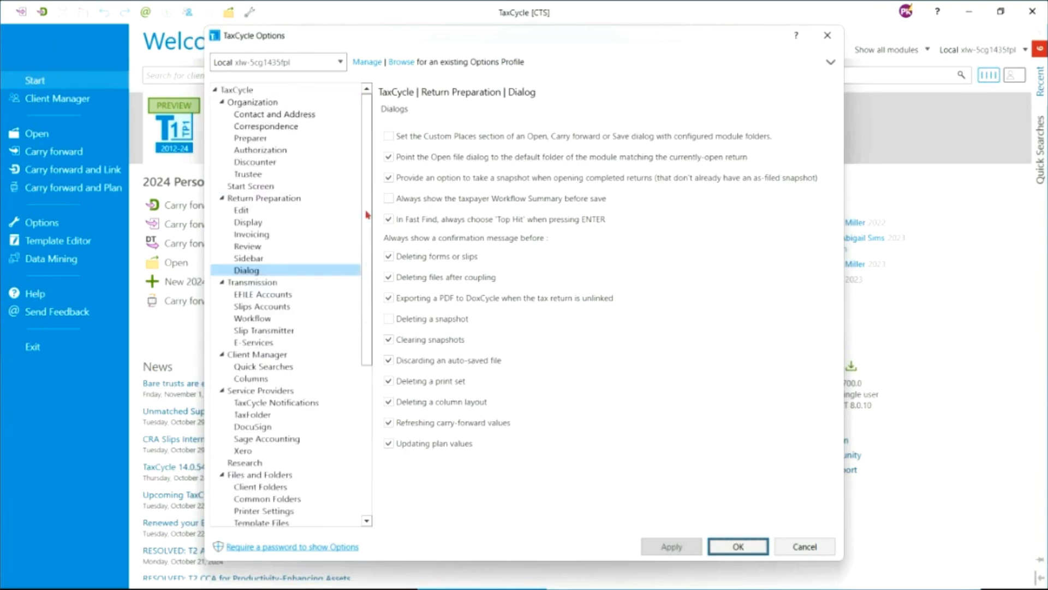
pyautogui.click(214, 90)
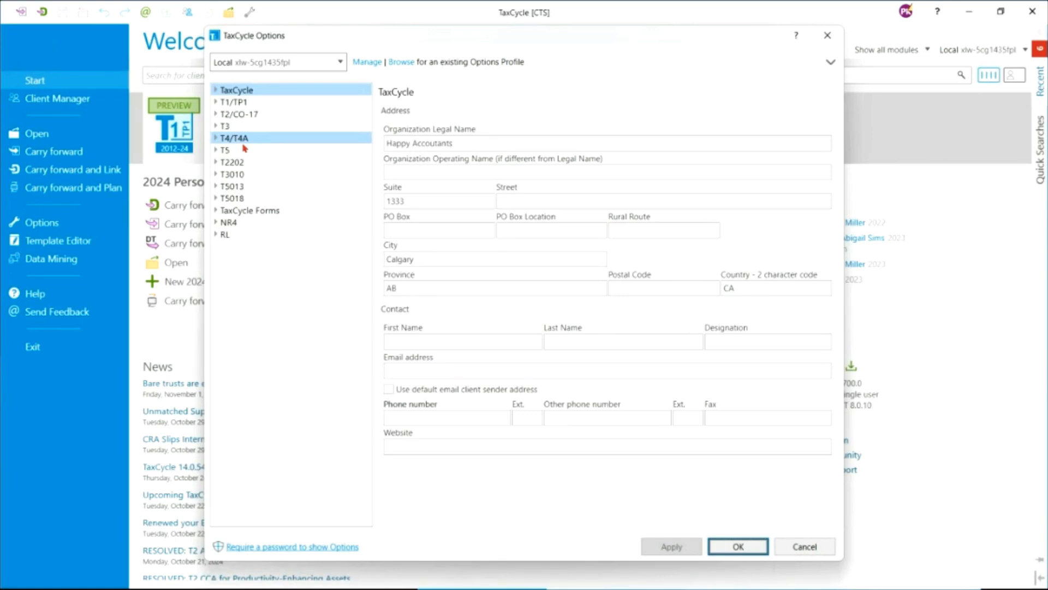
pyautogui.click(216, 103)
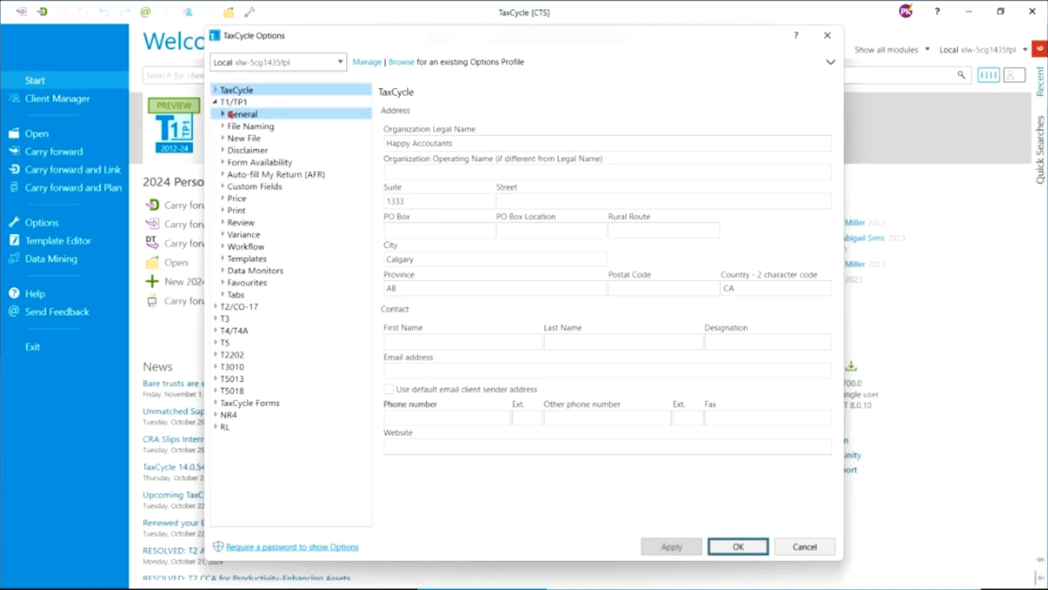
pyautogui.click(223, 114)
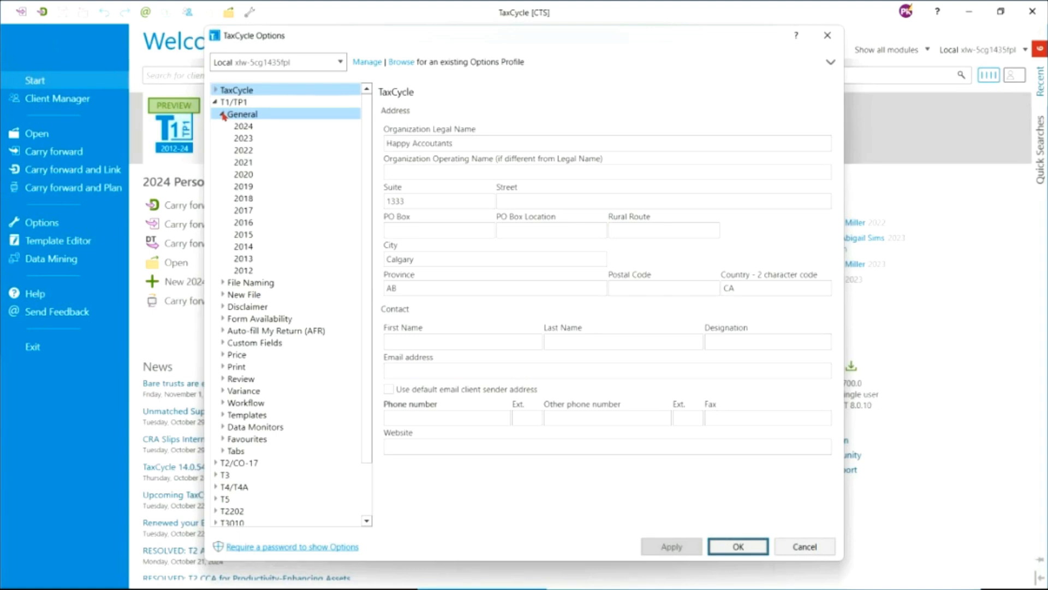
pyautogui.click(243, 128)
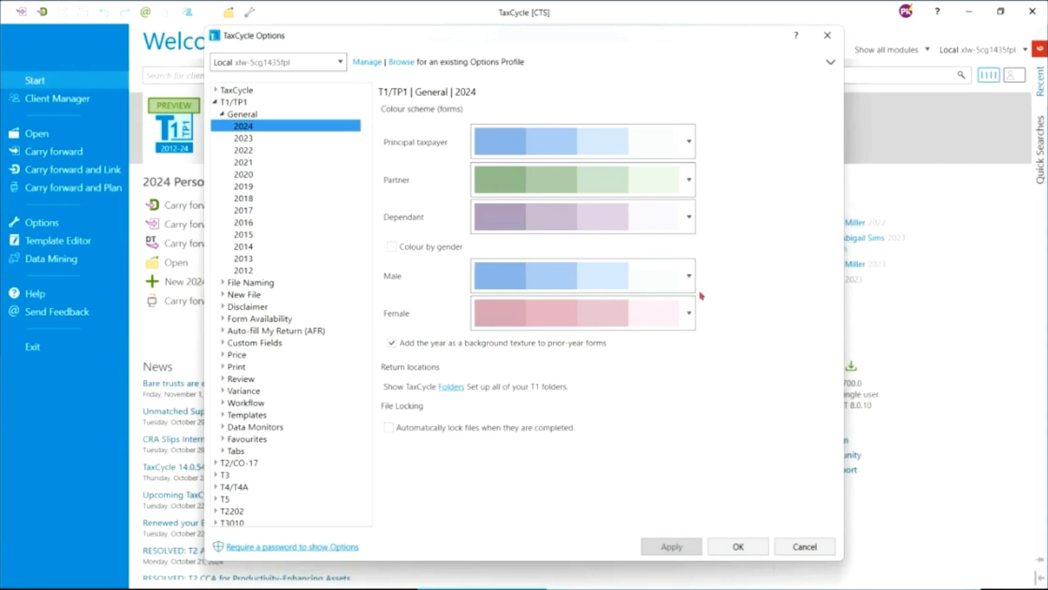
# Look at the form colour schemes offered for Male in the 2024 T1/TP1 General settings without choosing another
pyautogui.click(690, 278)
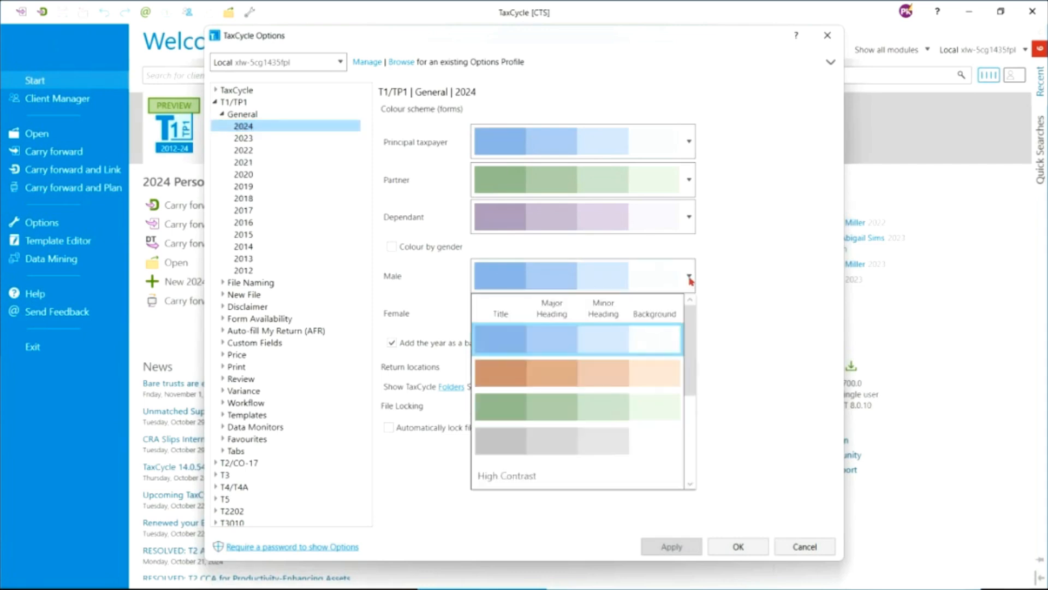
pyautogui.click(689, 278)
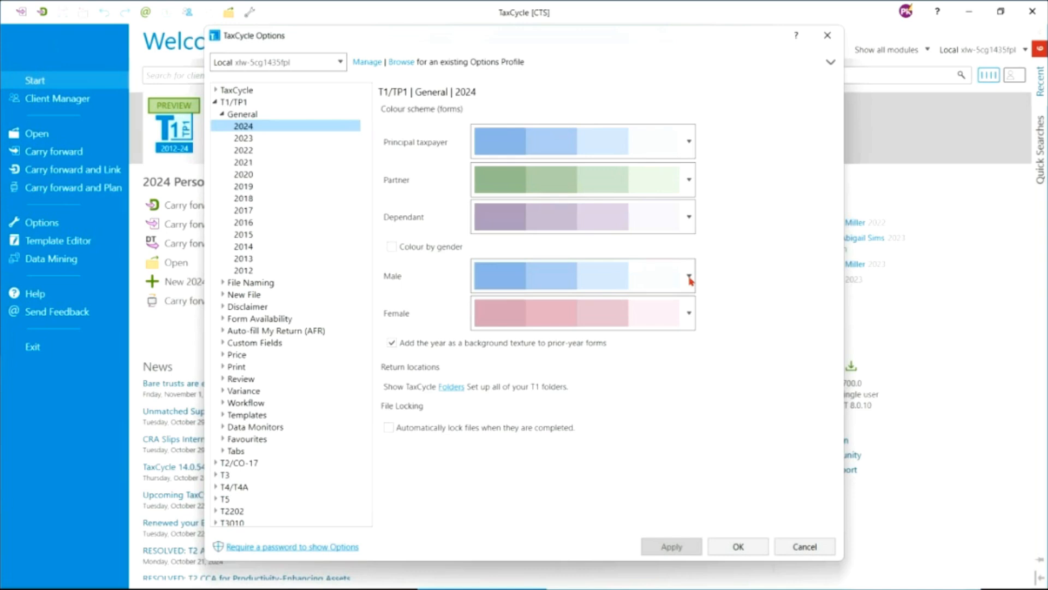
pyautogui.click(689, 278)
pyautogui.click(689, 277)
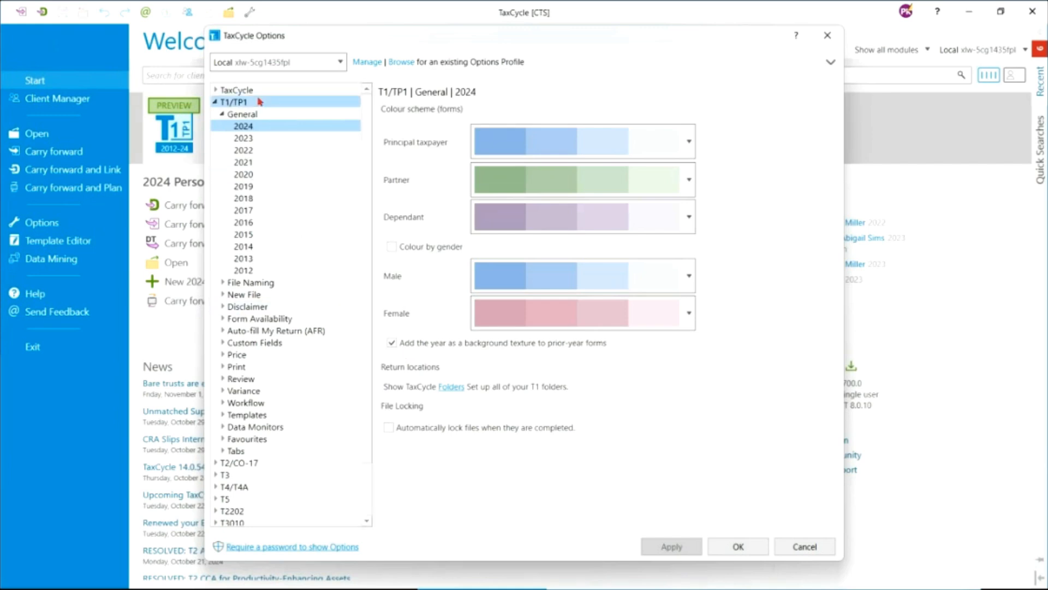
# Open the 2024 T1/TP1 File Naming settings and turn on prepending the tax year to the file name
pyautogui.click(223, 114)
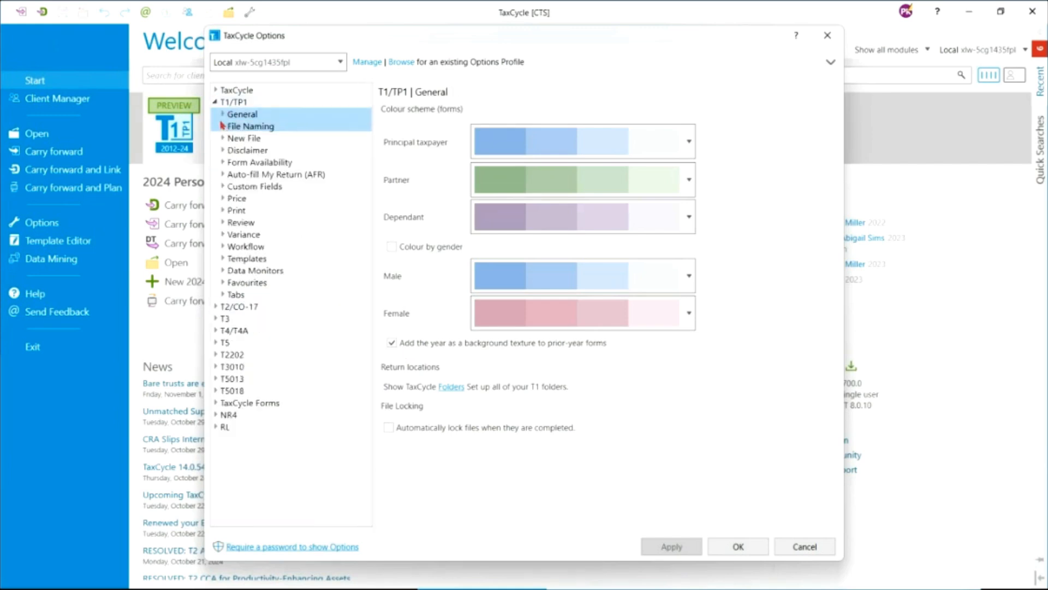
pyautogui.click(223, 127)
pyautogui.click(236, 139)
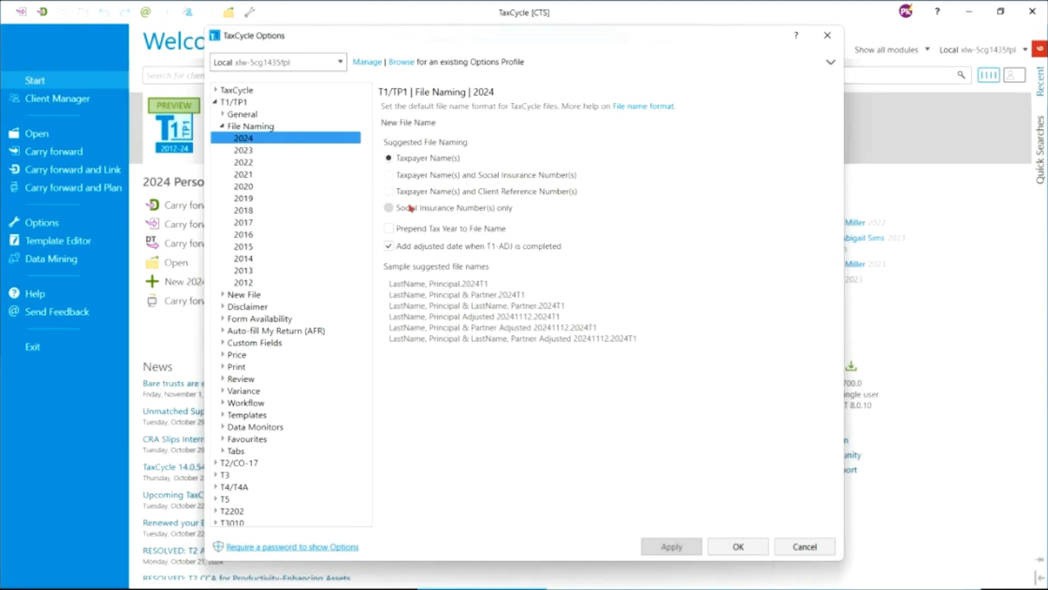
pyautogui.click(388, 229)
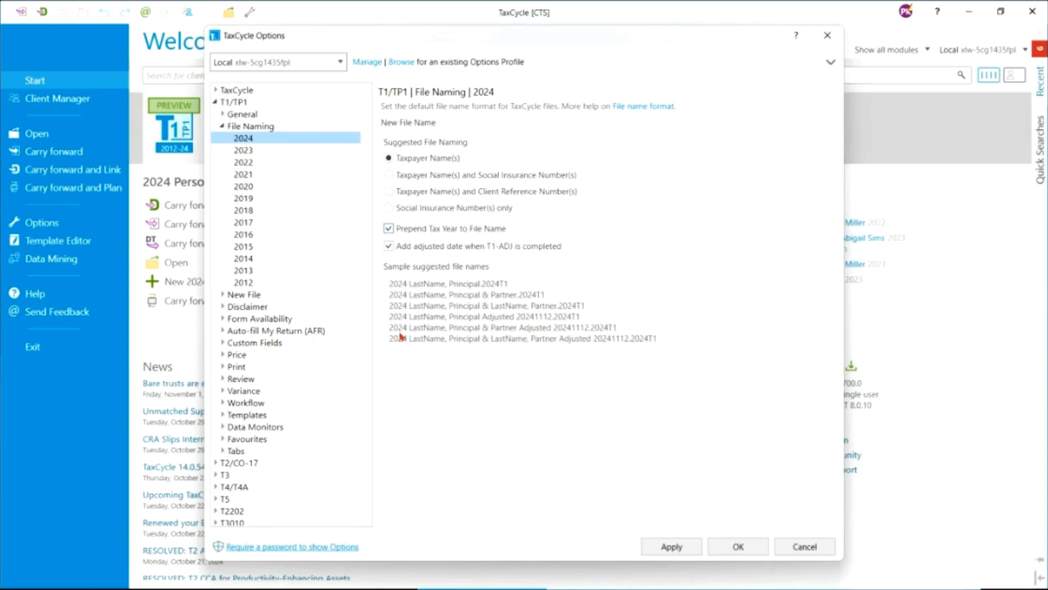
# Apply the 2024 T1/TP1 file naming options to 2023, and bring up the 2024 entry's apply choices again
pyautogui.rightClick(259, 141)
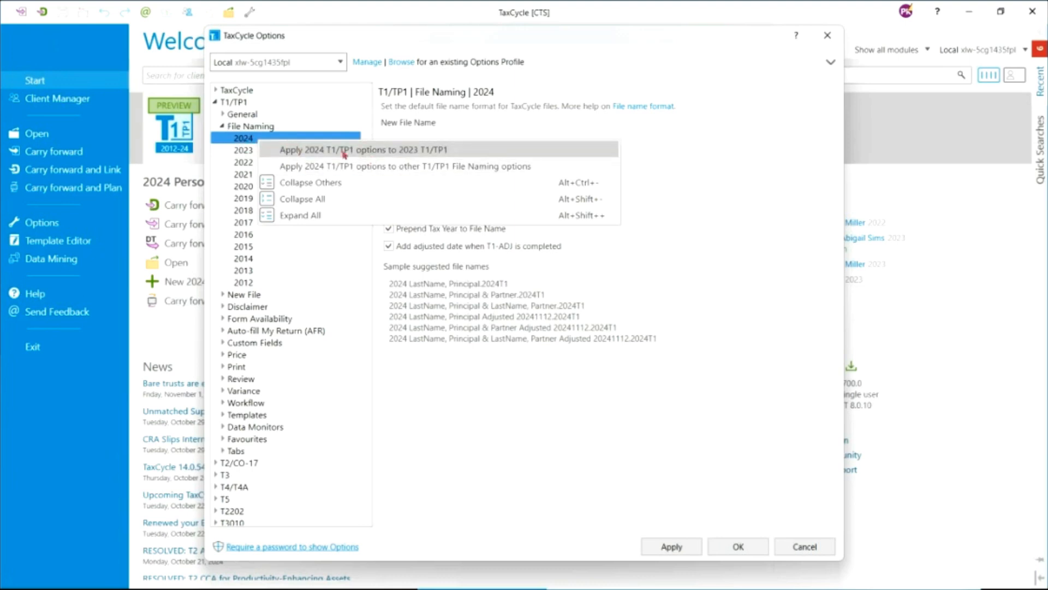
pyautogui.click(395, 149)
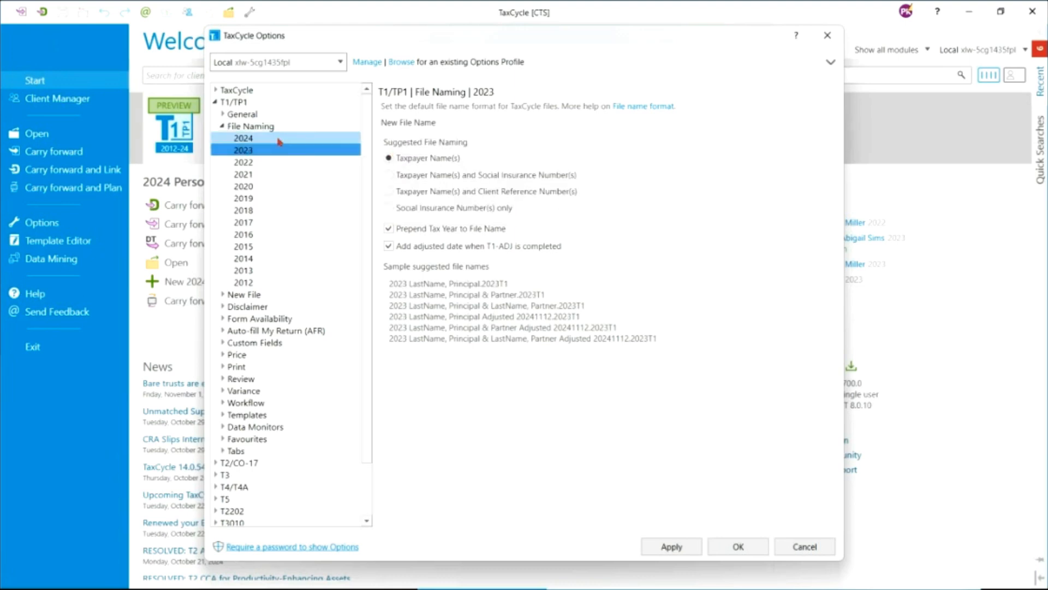
pyautogui.click(279, 142)
pyautogui.rightClick(278, 140)
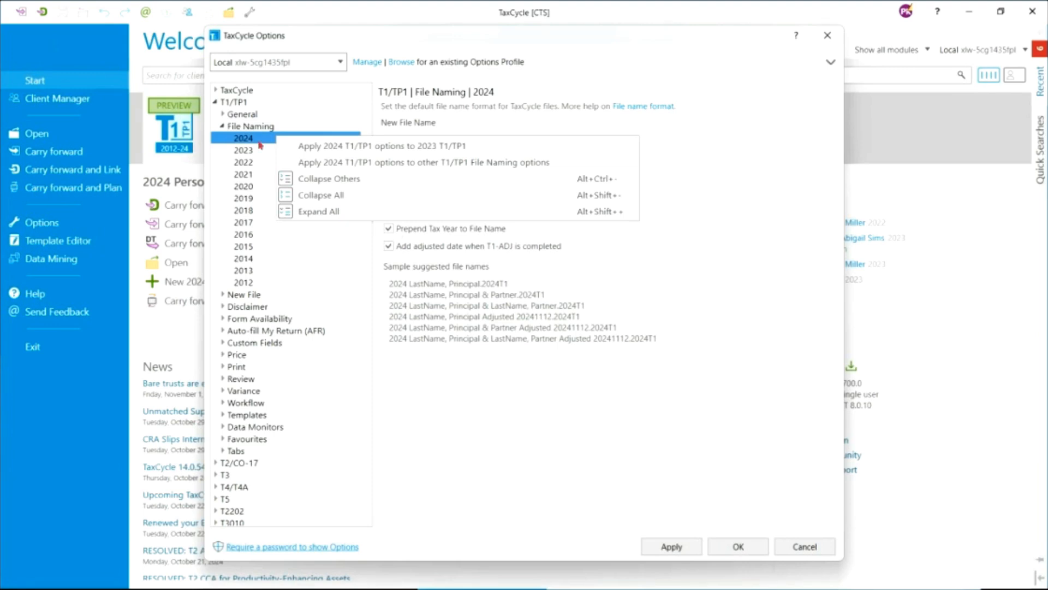
# Open the 2024 T1/TP1 New File settings and turn on carrying forward the Elections Canada and Foreign Property questions
pyautogui.click(224, 127)
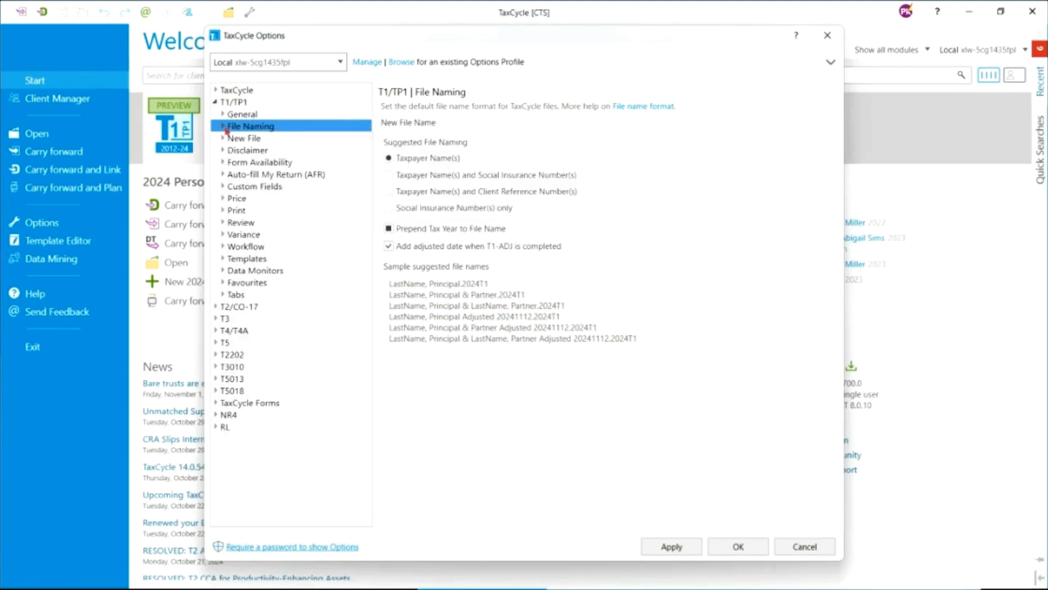
pyautogui.click(246, 141)
pyautogui.click(222, 138)
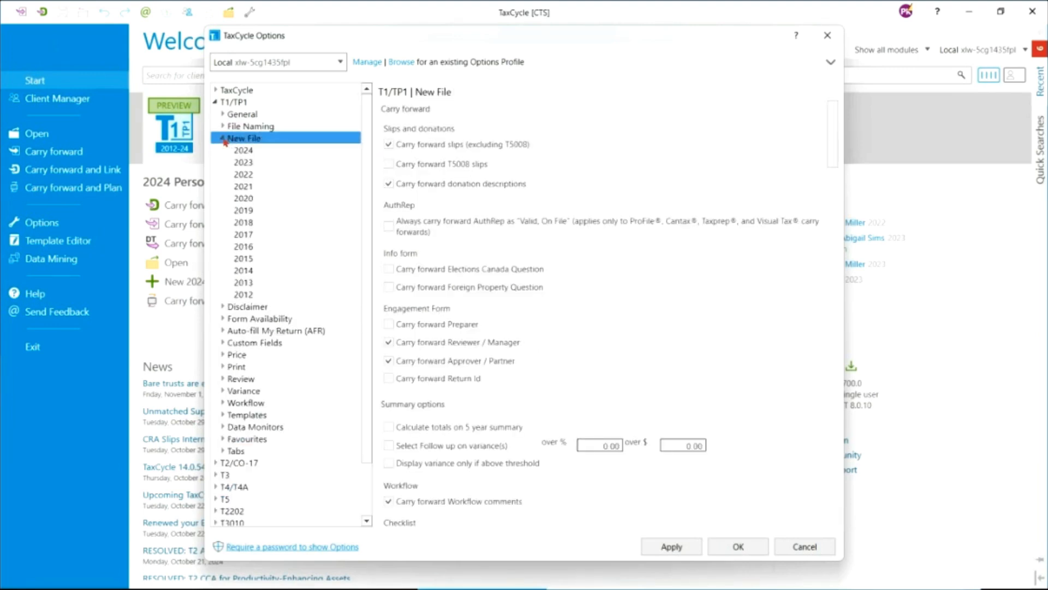
pyautogui.click(235, 150)
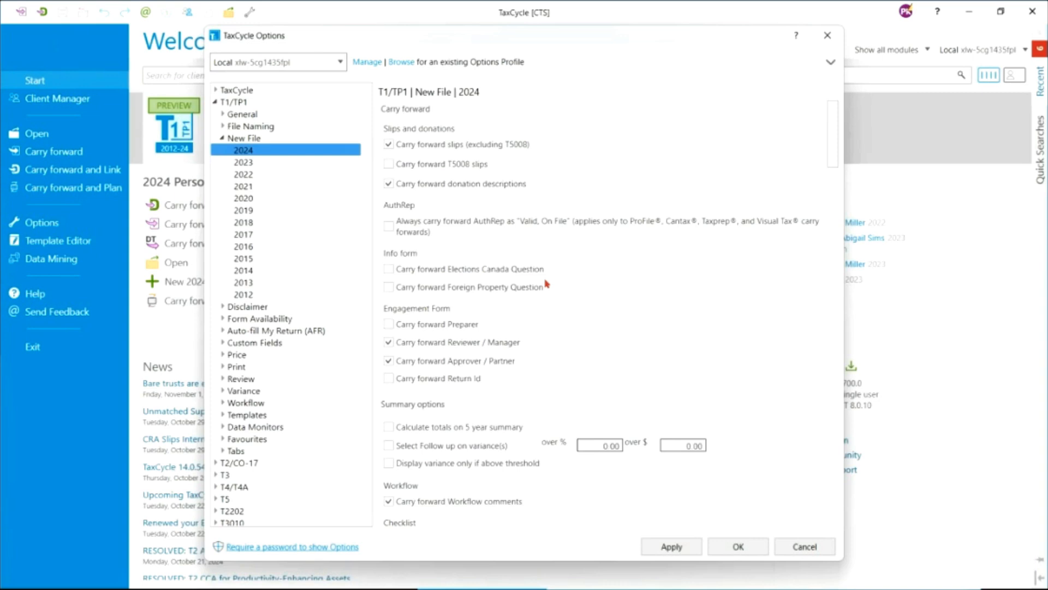
pyautogui.click(389, 269)
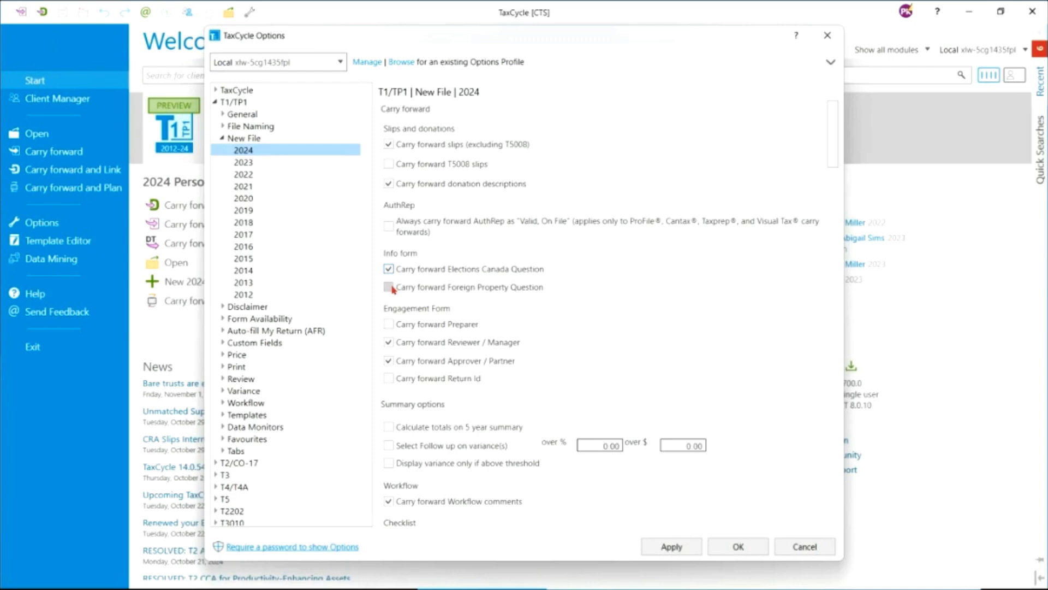
pyautogui.click(389, 288)
# Review the T1/TP1 new file default values and the disclaimer, form availability, auto-fill and 2024 custom field settings
pyautogui.moveTo(835, 158); pyautogui.dragTo(838, 232)
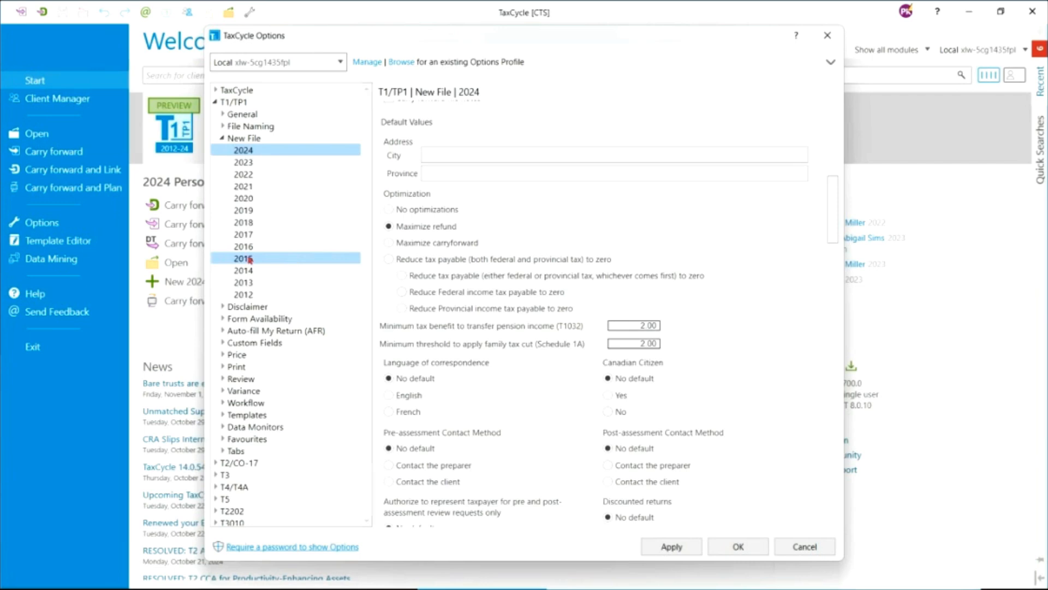
pyautogui.click(222, 140)
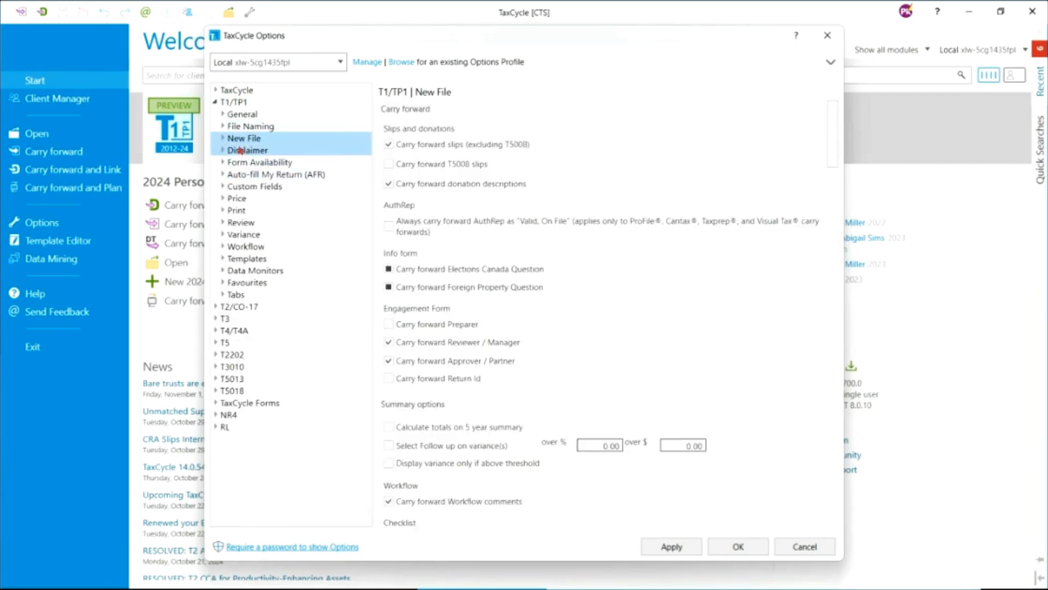
pyautogui.click(240, 153)
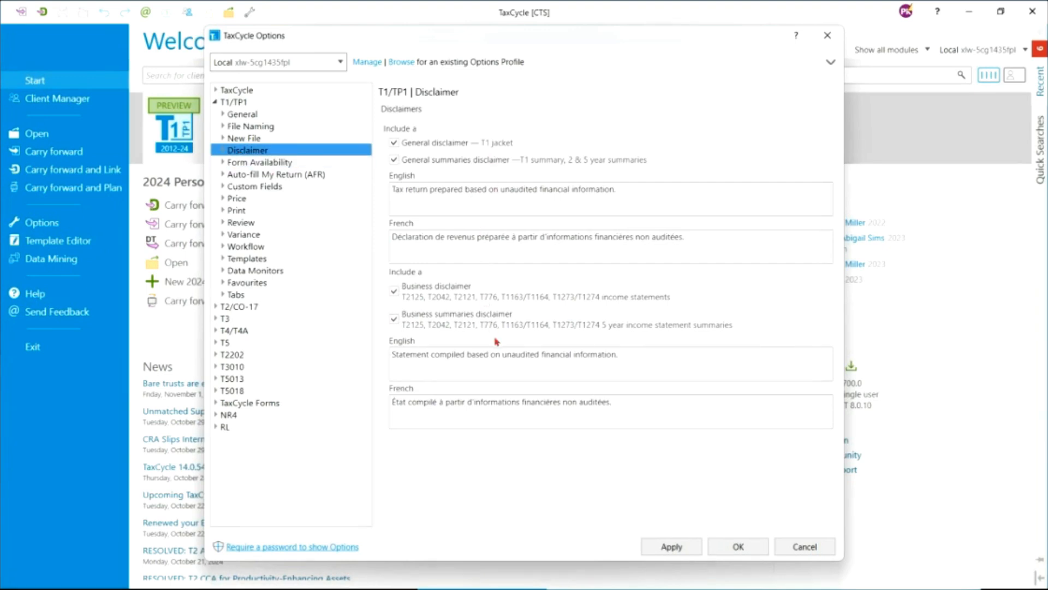
pyautogui.click(255, 165)
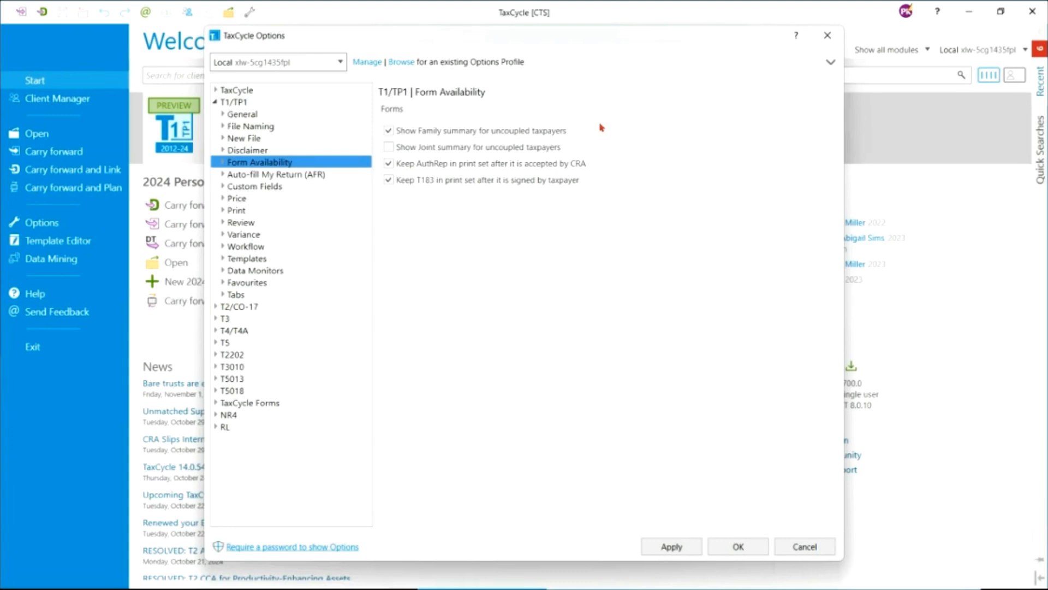
pyautogui.click(281, 176)
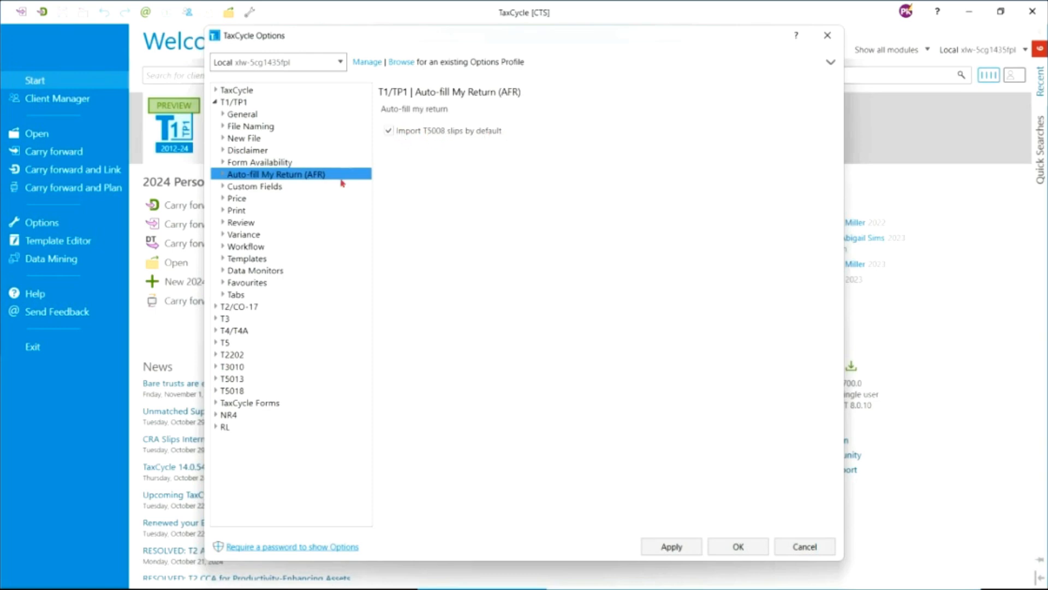
pyautogui.click(287, 187)
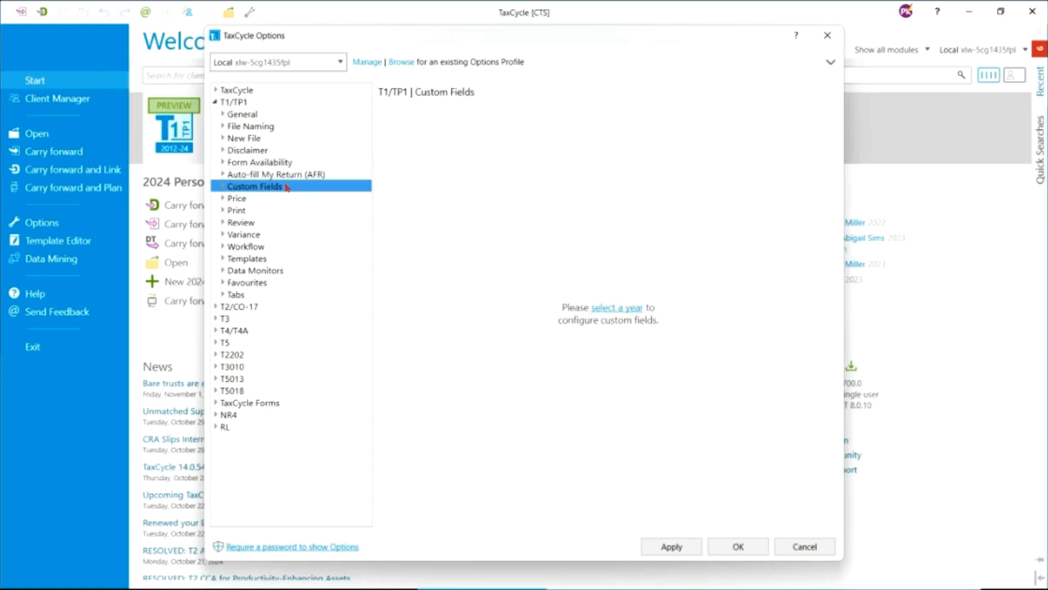
pyautogui.click(221, 187)
pyautogui.click(246, 198)
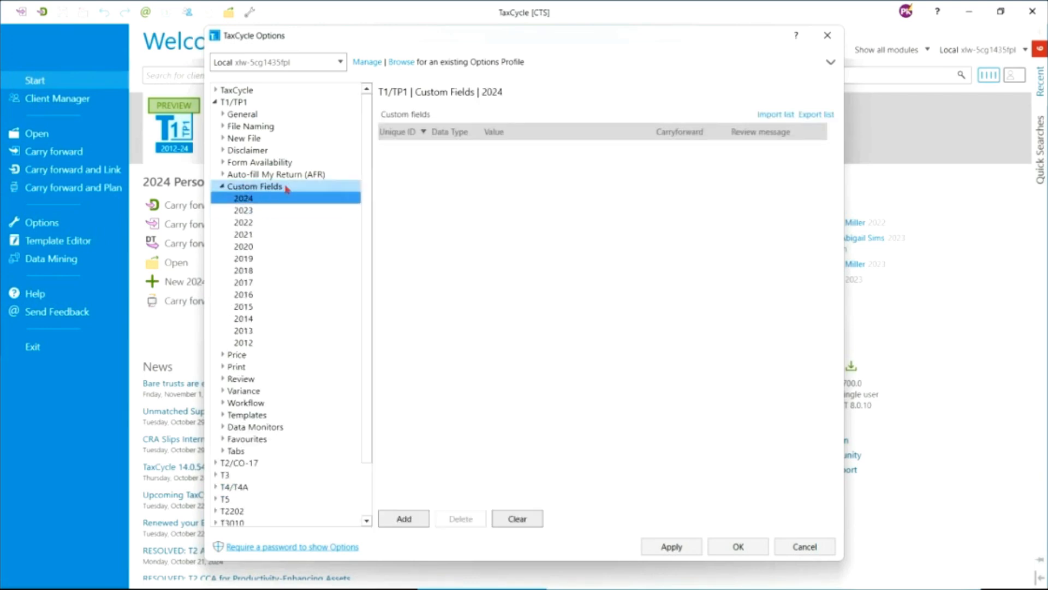
pyautogui.click(222, 187)
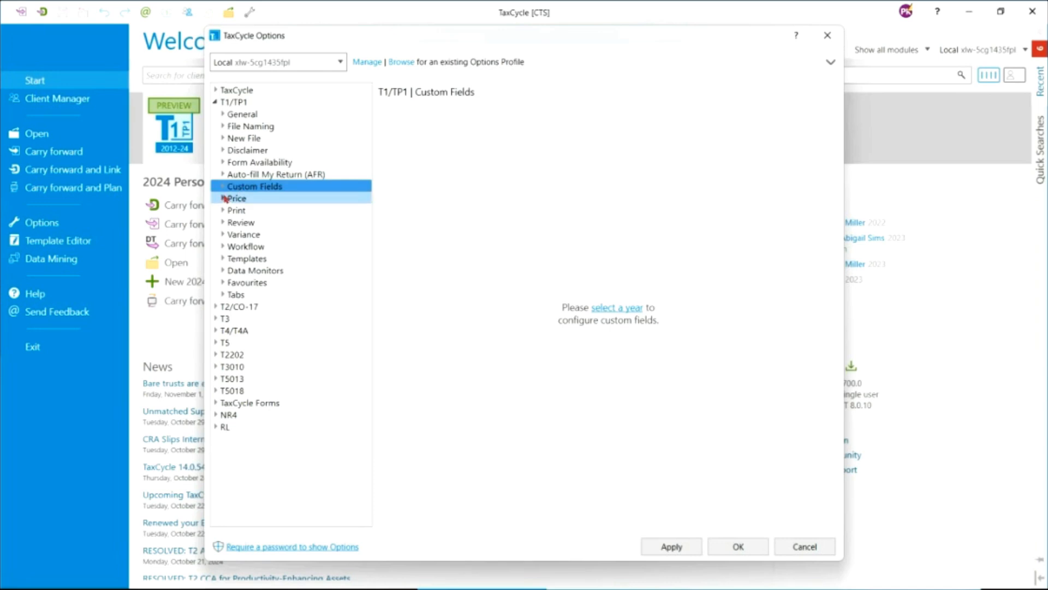
# Open the 2024 T1/TP1 price list, view it with $0 items hidden, and show all prices again
pyautogui.click(224, 198)
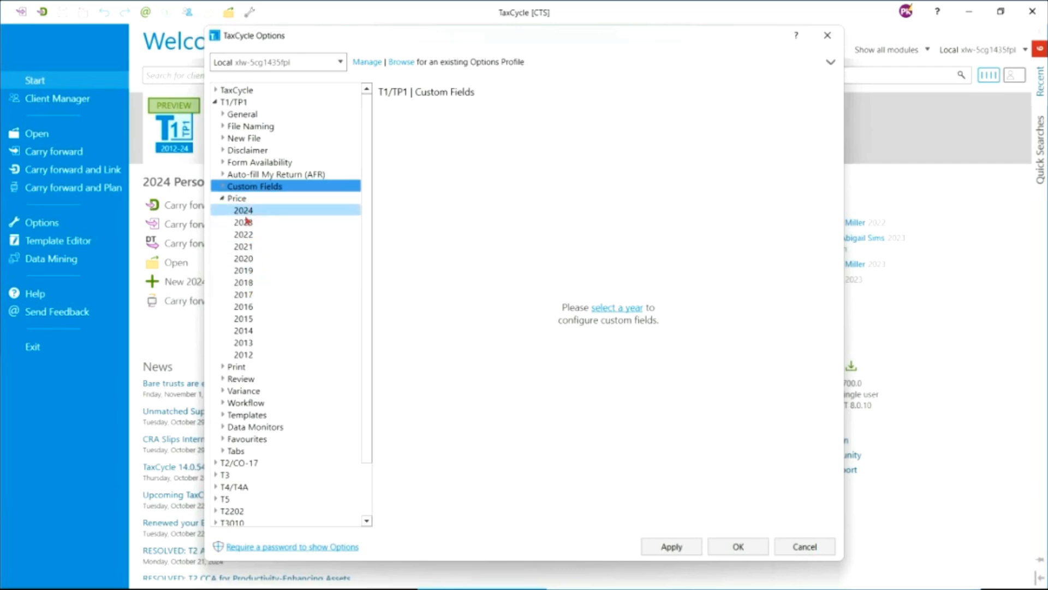
pyautogui.click(241, 215)
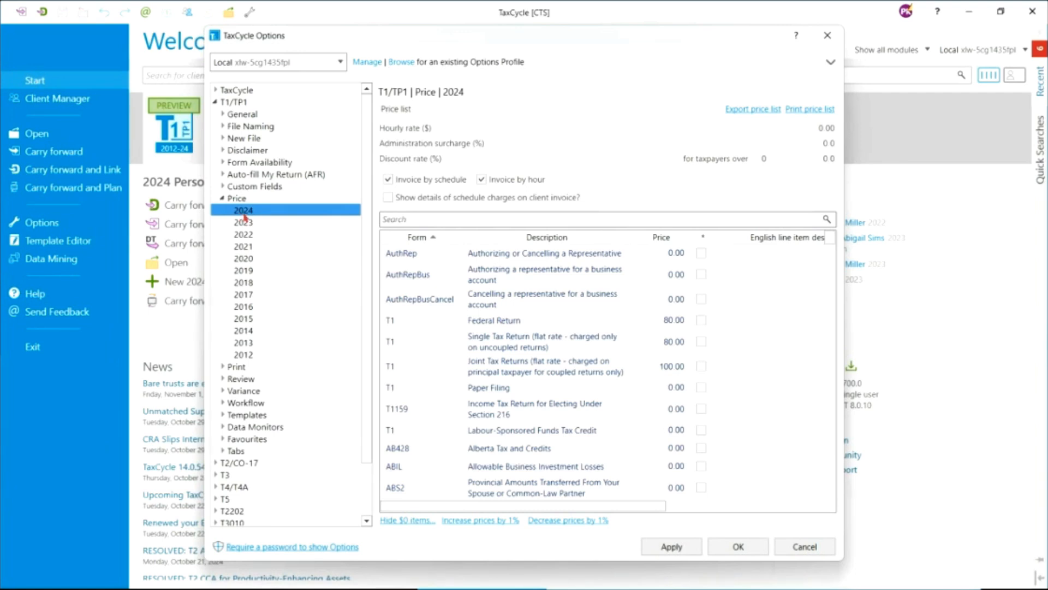
pyautogui.click(408, 520)
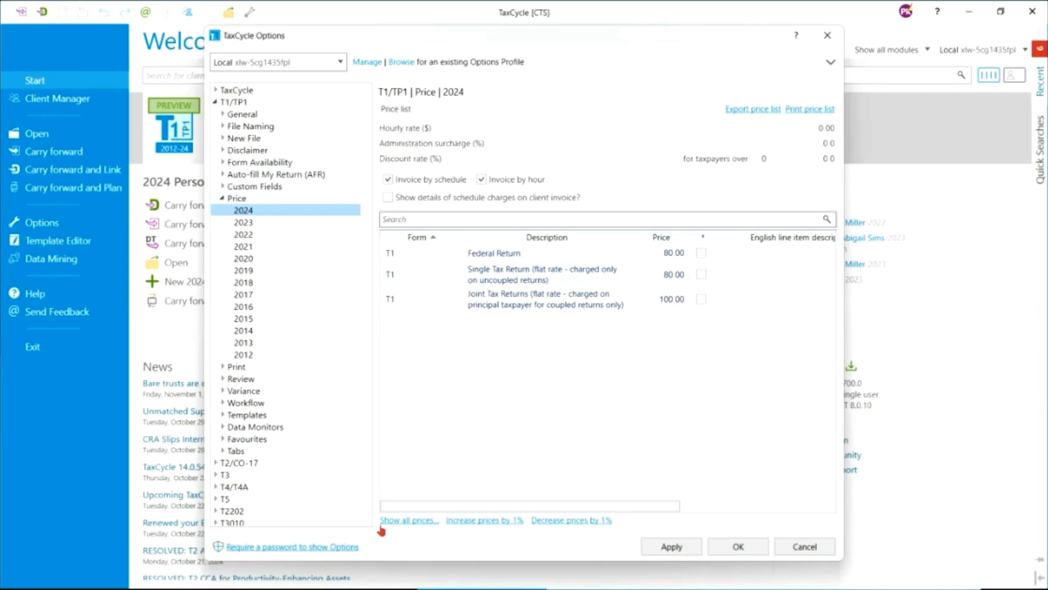
pyautogui.click(411, 521)
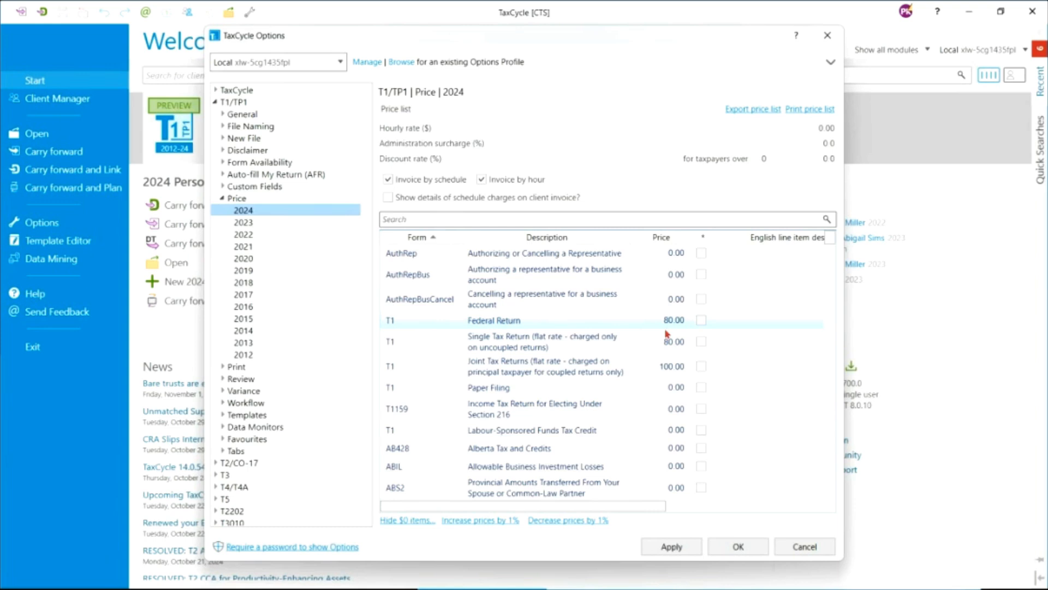
# Search the 2024 price list for T5 and set the price of T5 Slips - per slip to 40.00
pyautogui.click(436, 226)
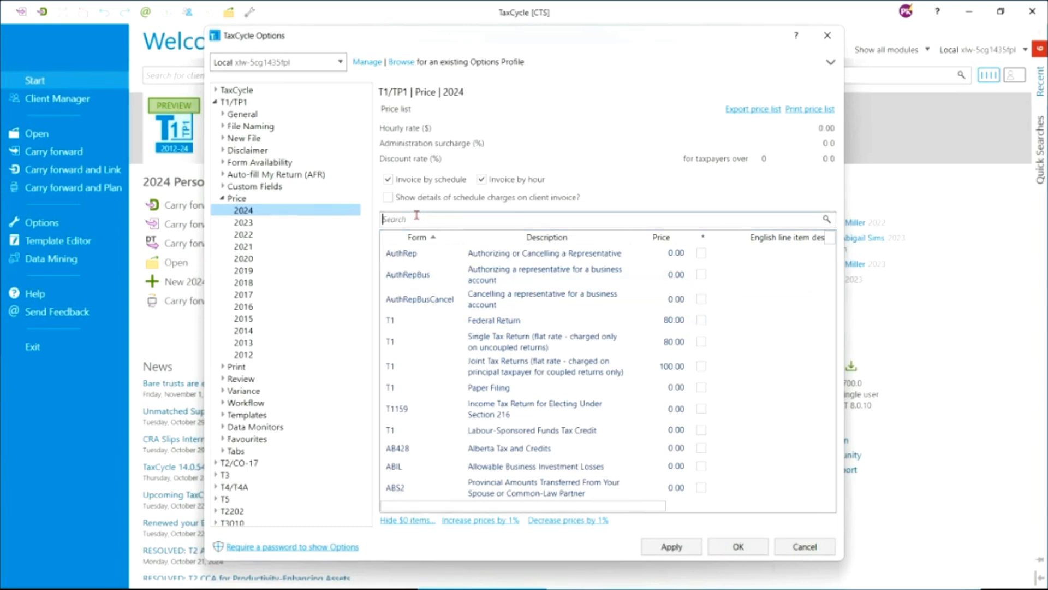
pyautogui.write('T5')
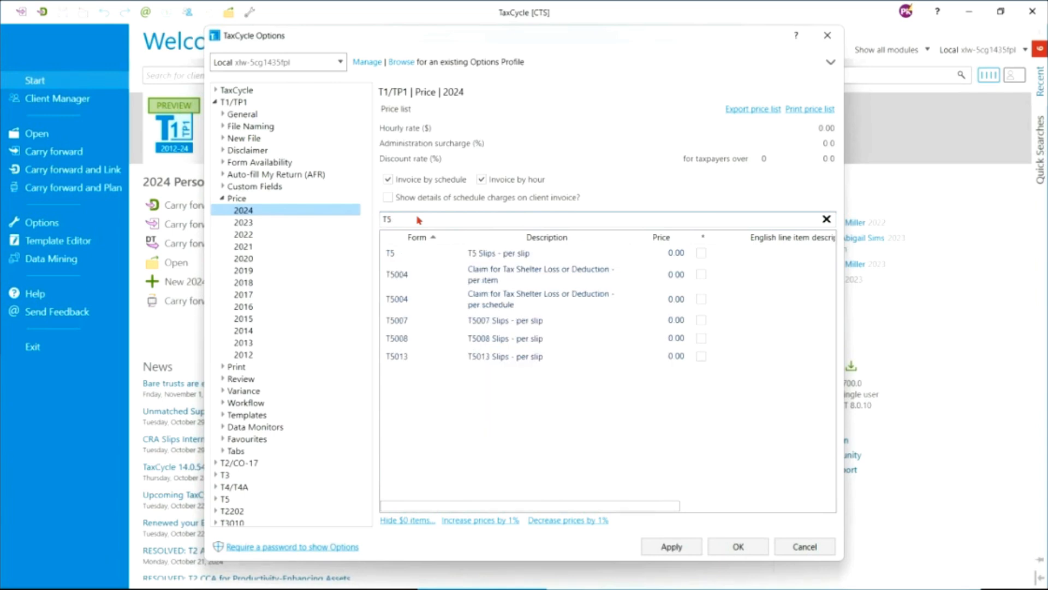
pyautogui.click(676, 253)
pyautogui.write('10')
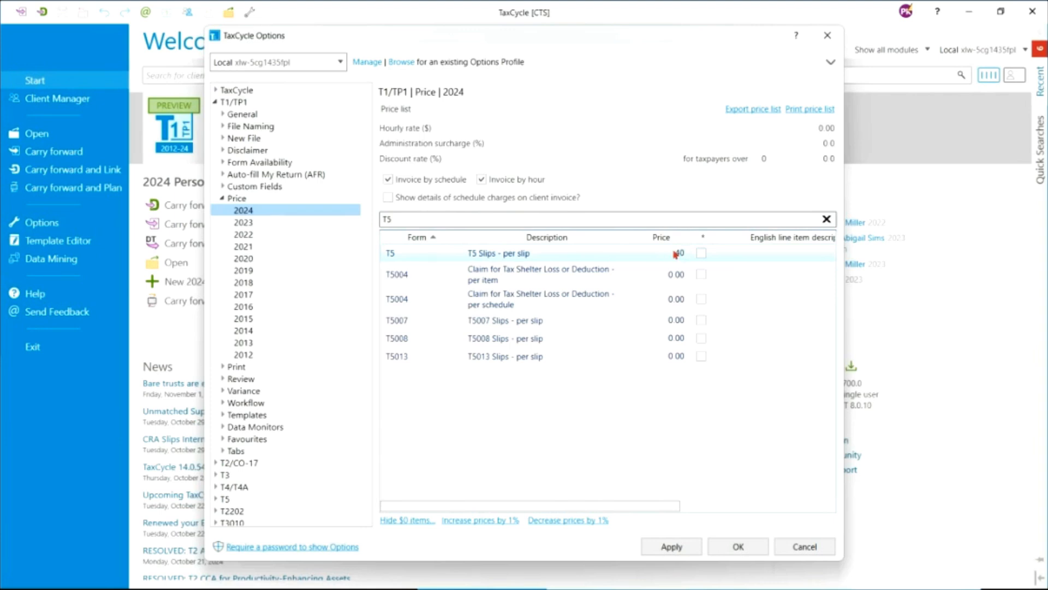
pyautogui.press('Return')
# Enter T5 as the English line item description for the T5 Slips - per slip entry
pyautogui.click(767, 256)
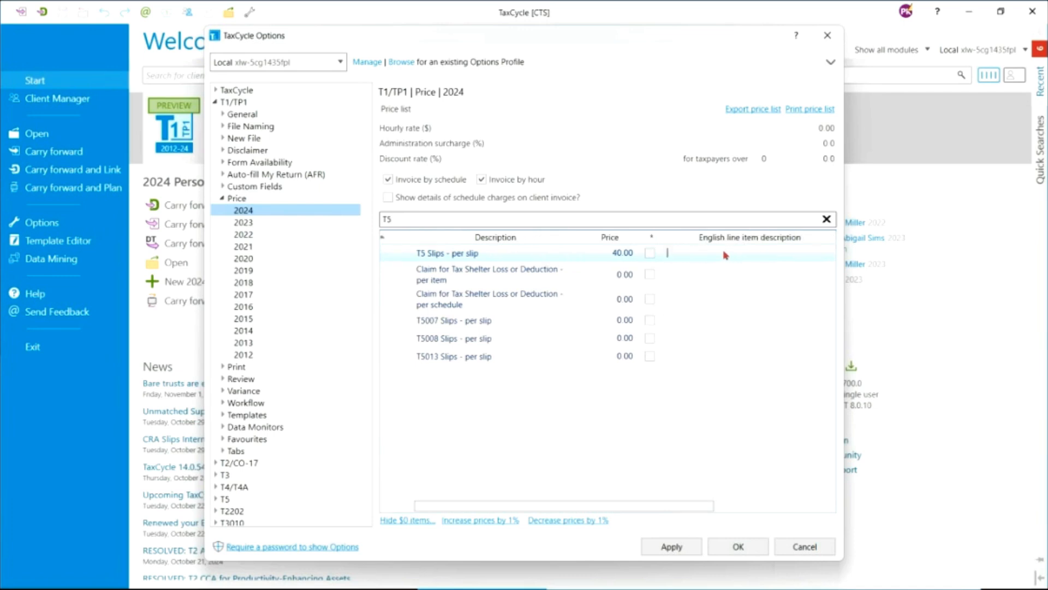
pyautogui.write('T5')
pyautogui.press('Tab')
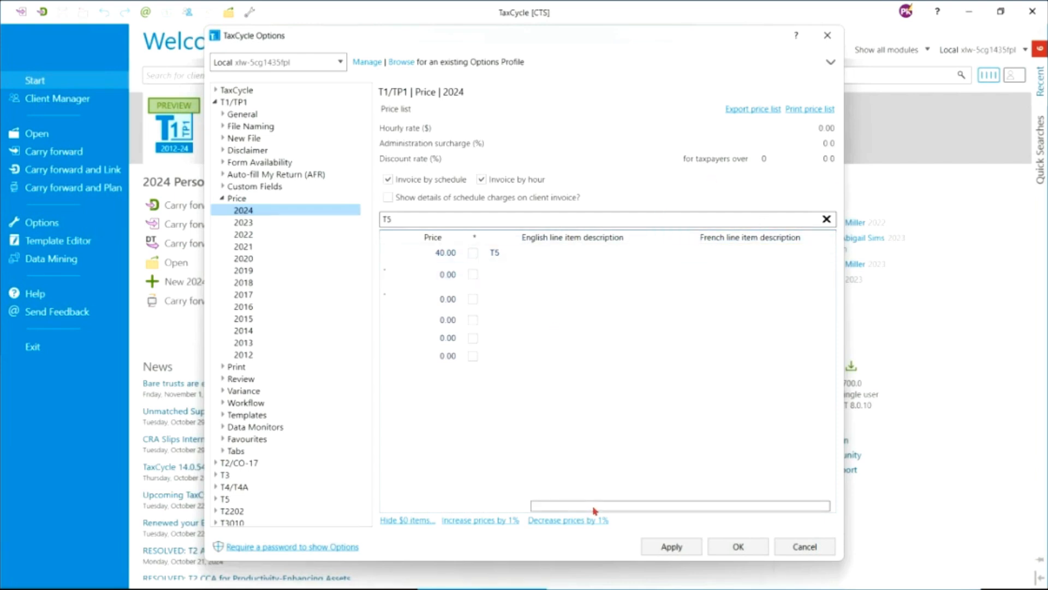
pyautogui.moveTo(595, 510); pyautogui.dragTo(429, 506)
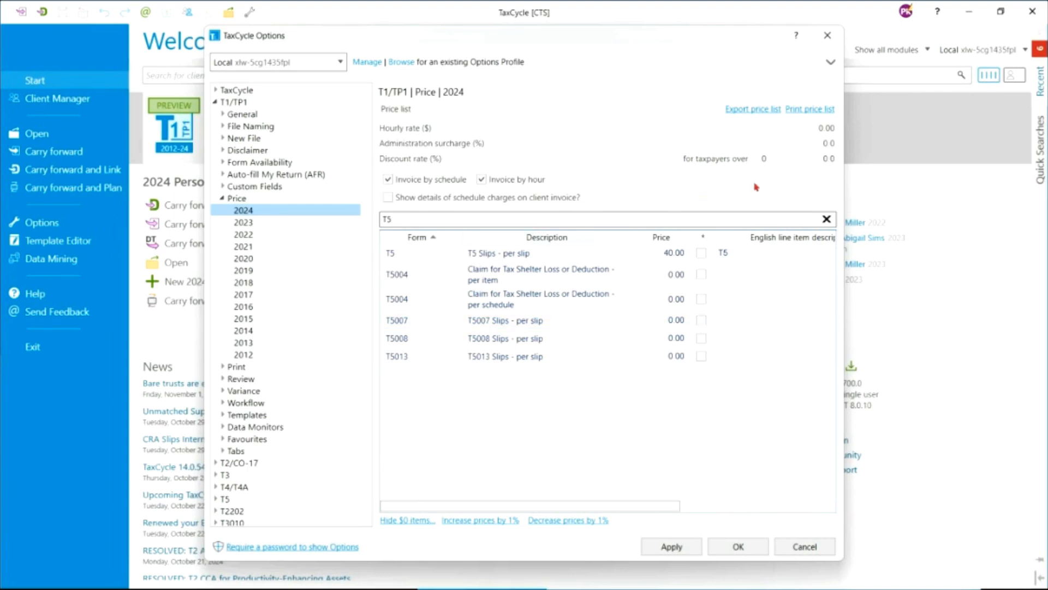
# Set the 2024 T1/TP1 discount rate to 10% for taxpayers over 60
pyautogui.click(829, 160)
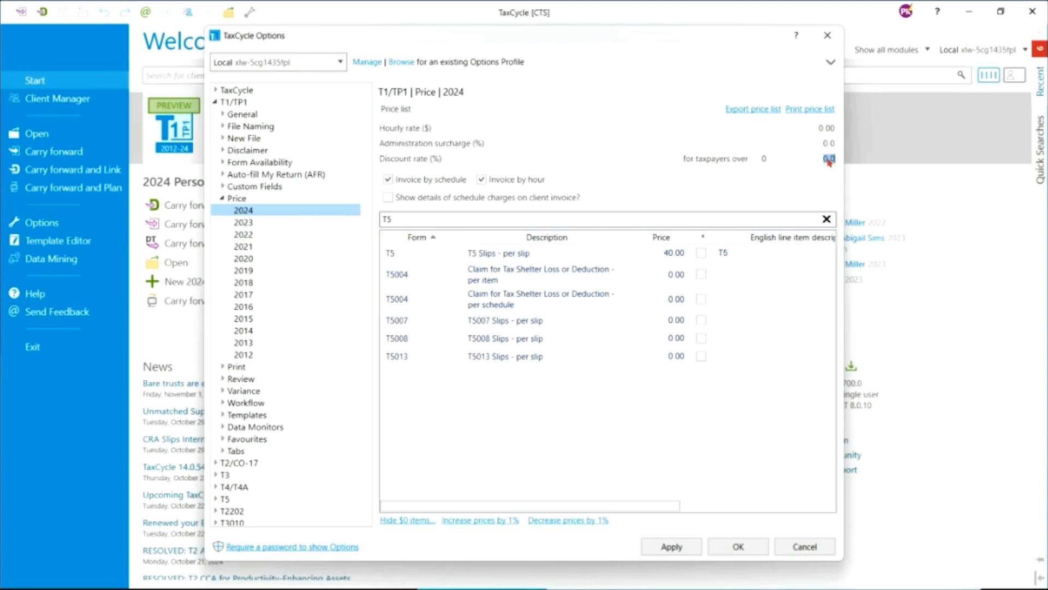
pyautogui.write('10')
pyautogui.press('Tab')
pyautogui.click(765, 161)
pyautogui.write('60')
pyautogui.press('Tab')
# Turn off Invoice by schedule for 2024 and view the choices for applying these price options without choosing one
pyautogui.click(388, 180)
pyautogui.click(388, 180)
pyautogui.click(388, 181)
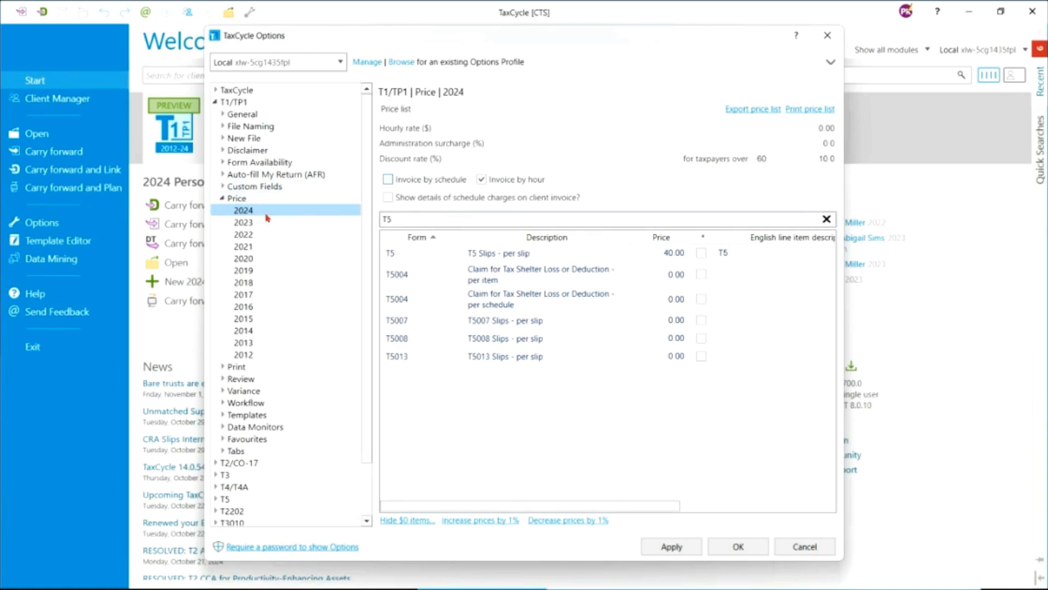
pyautogui.rightClick(243, 210)
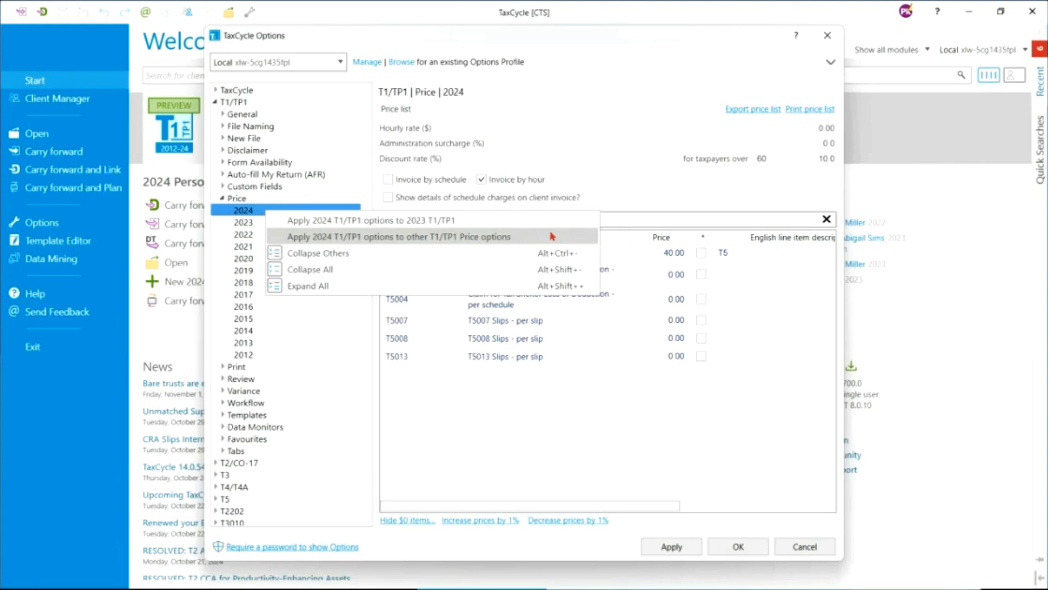
pyautogui.click(659, 194)
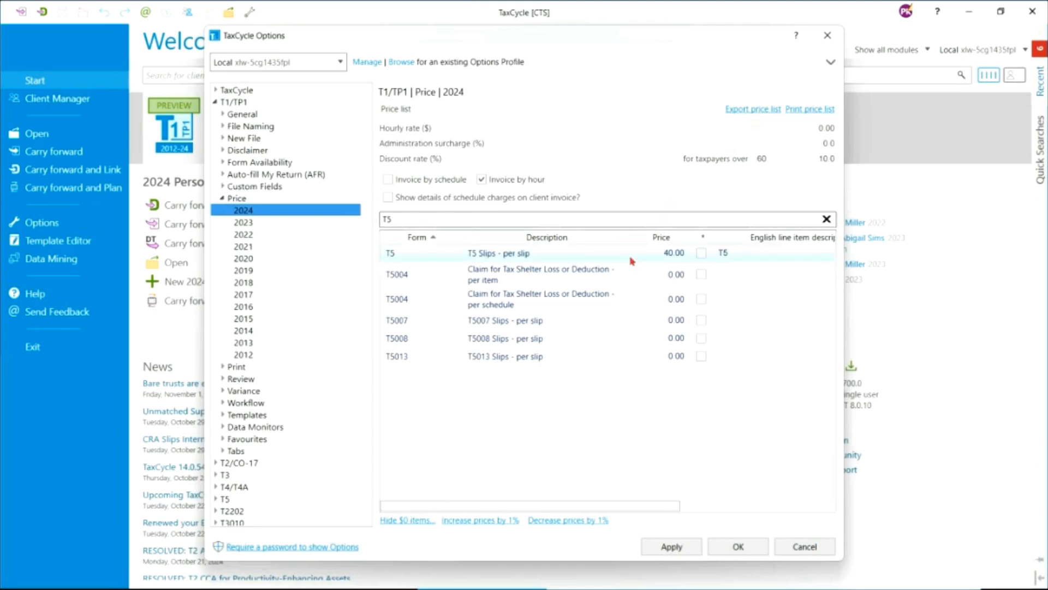
# Collapse the Price group and open the 2024 Review settings of the T1/TP1 module
pyautogui.doubleClick(238, 198)
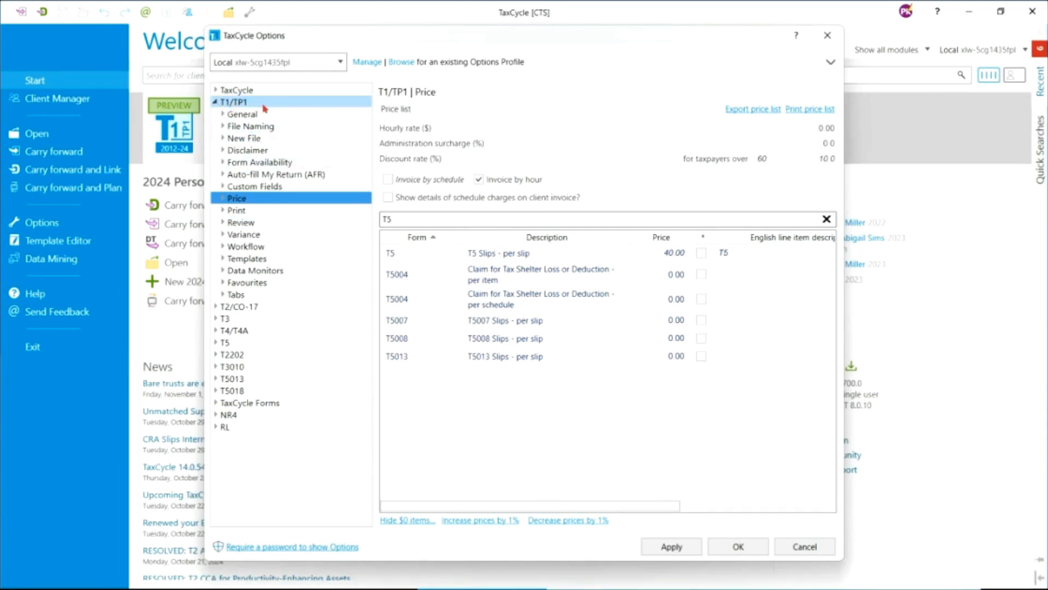
pyautogui.click(223, 223)
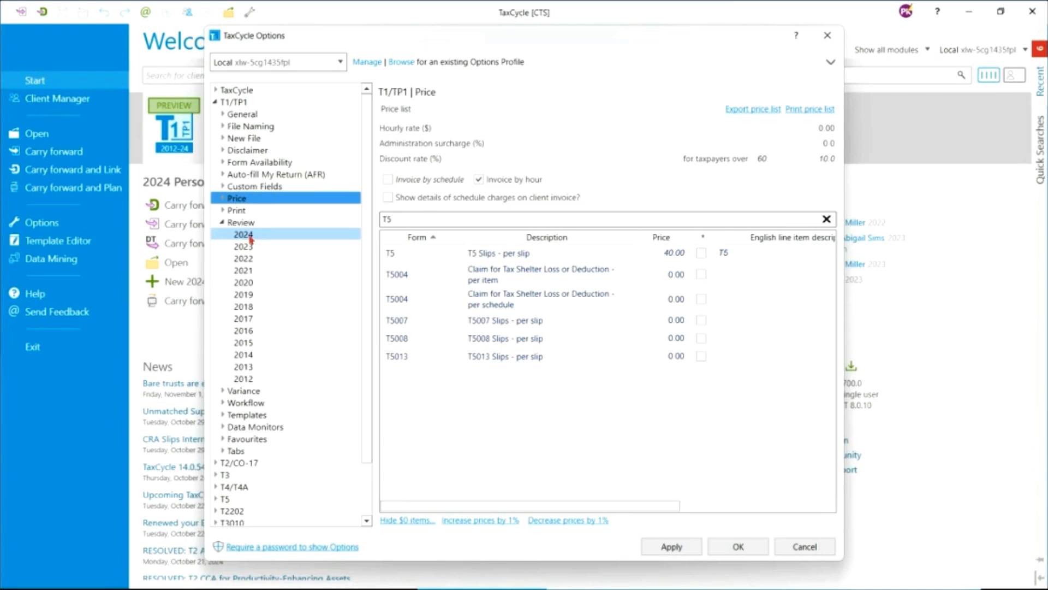
pyautogui.click(243, 235)
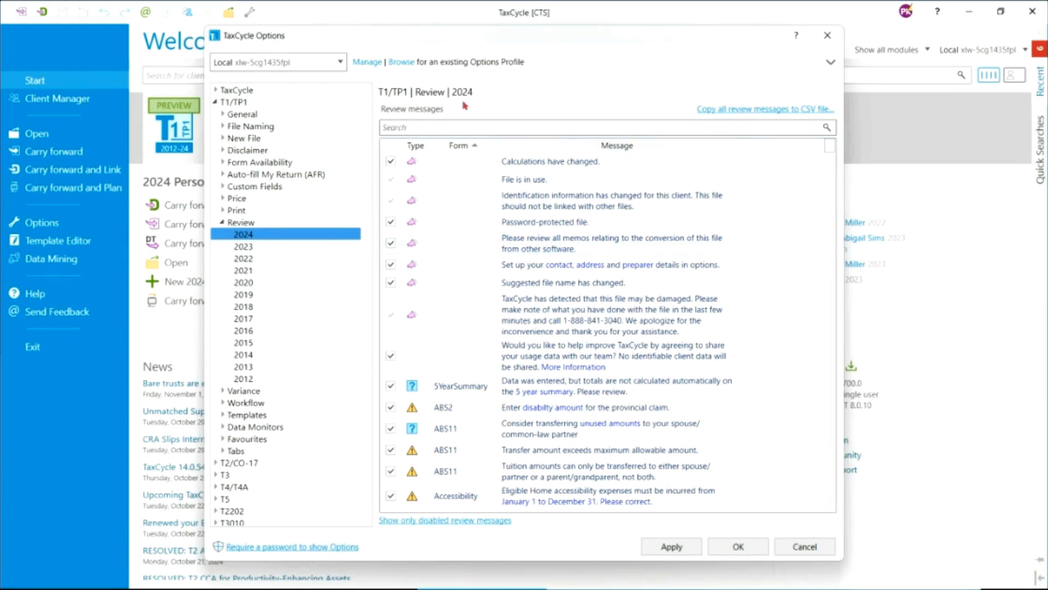
# Search the review messages for email and disable the Engagement invalid email, Info missing email and Info invalid email messages
pyautogui.click(443, 124)
pyautogui.write('email')
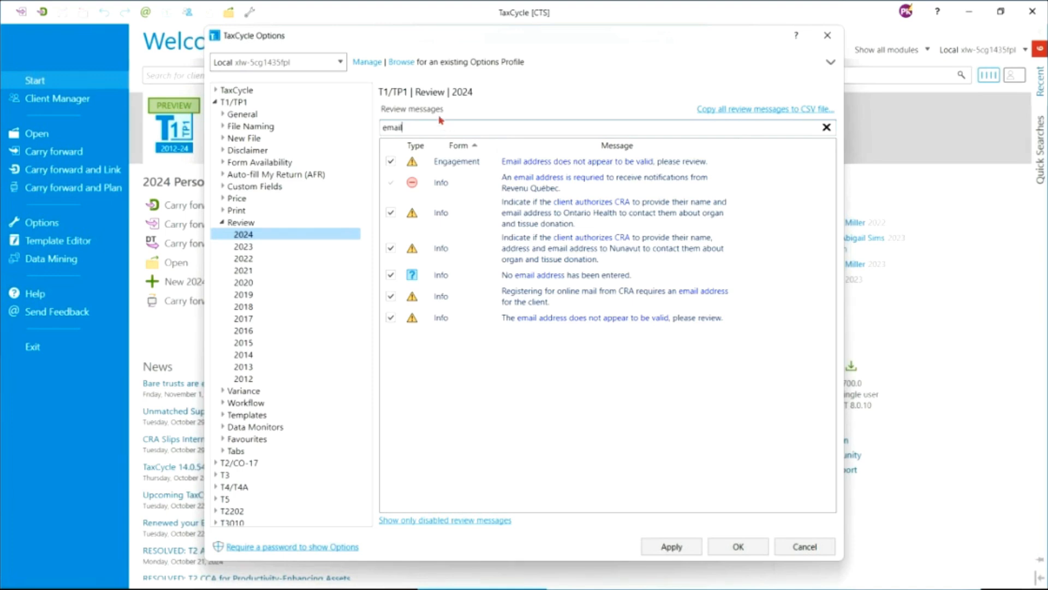
pyautogui.click(391, 275)
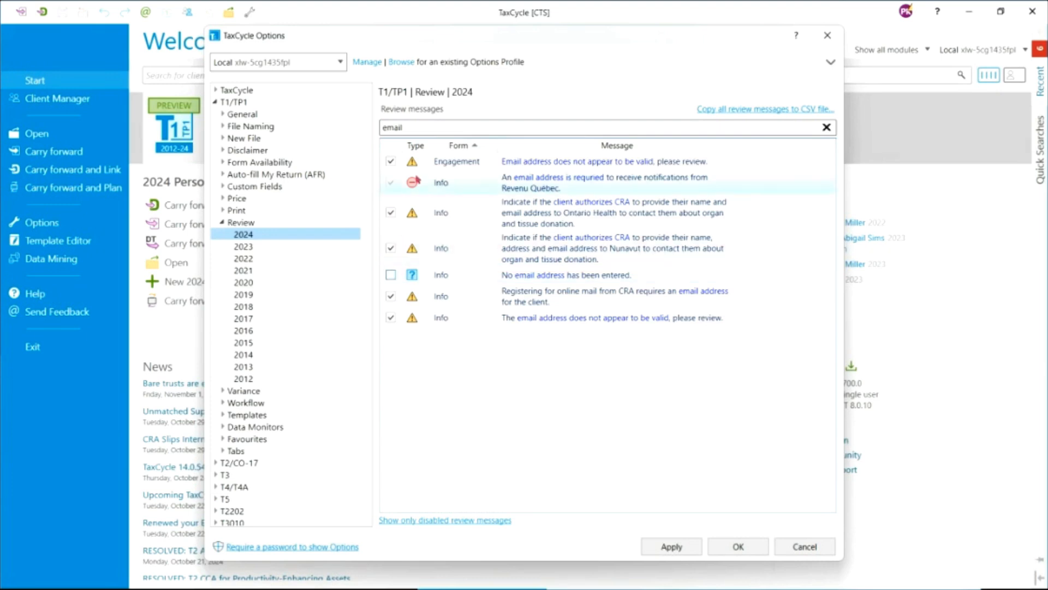
pyautogui.click(391, 161)
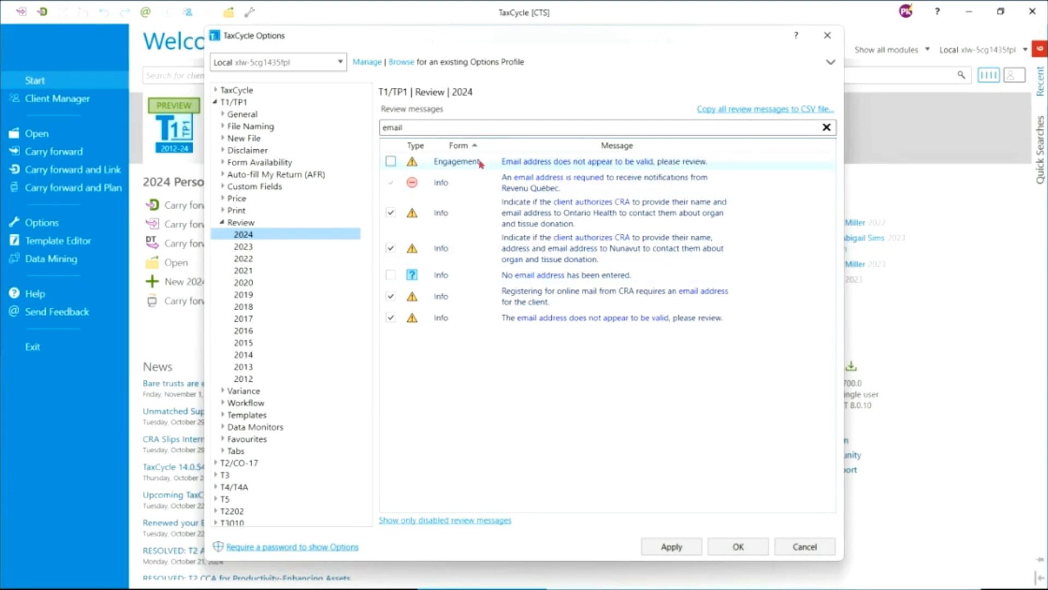
pyautogui.click(391, 317)
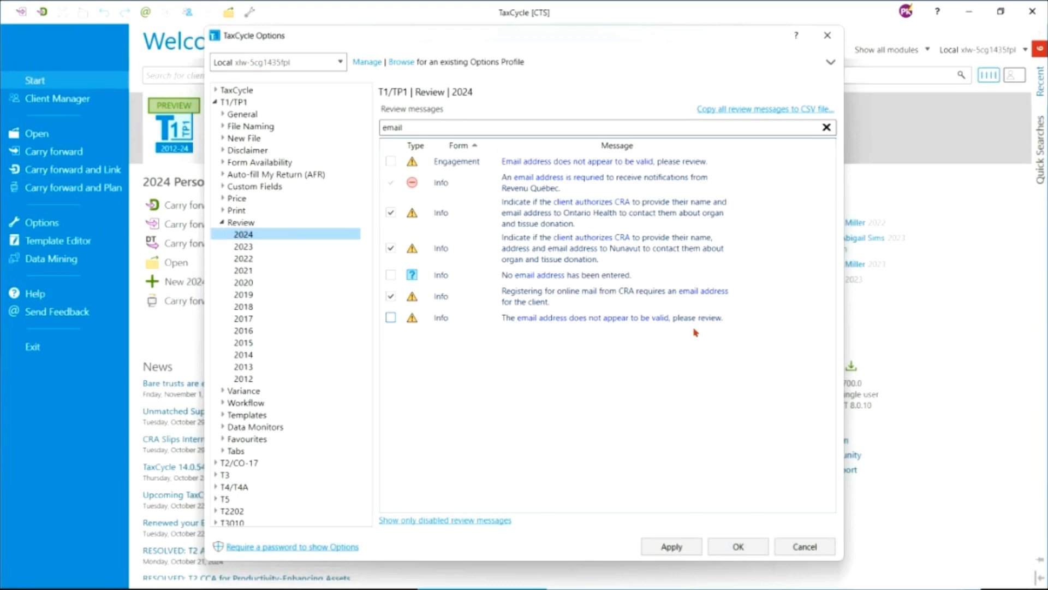
# Clear the review message search and list only the disabled review messages
pyautogui.click(826, 128)
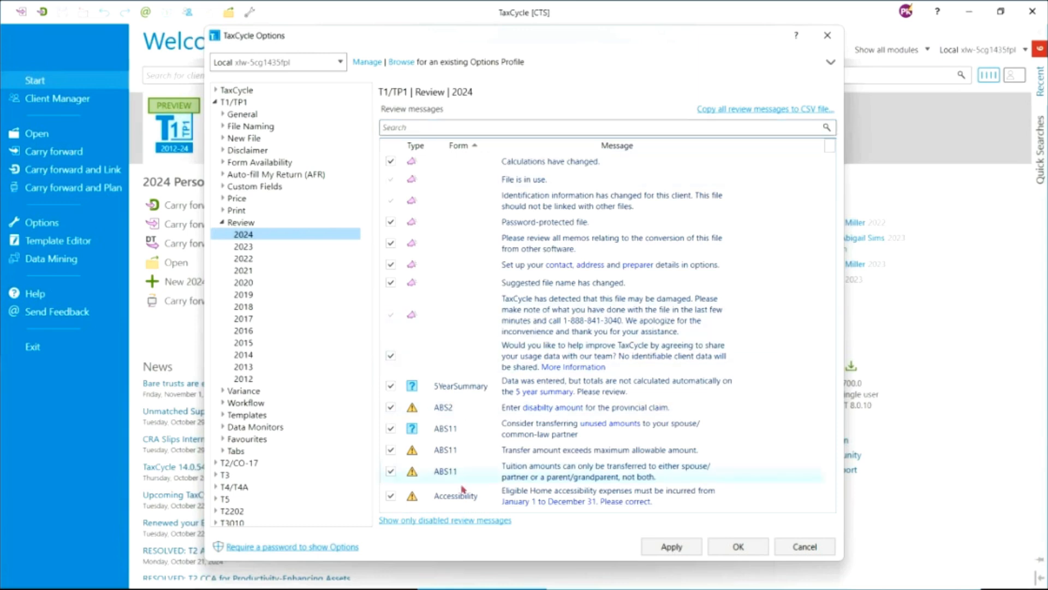
pyautogui.click(444, 522)
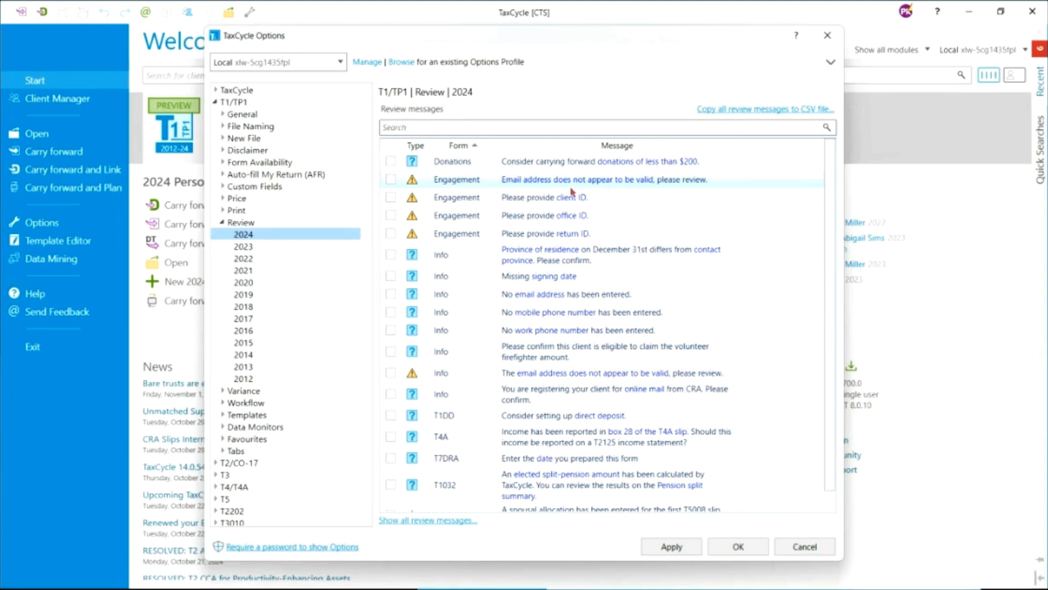
# Re-enable the Engagement invalid email review message, refresh the disabled-only list, and show all review messages again
pyautogui.click(391, 179)
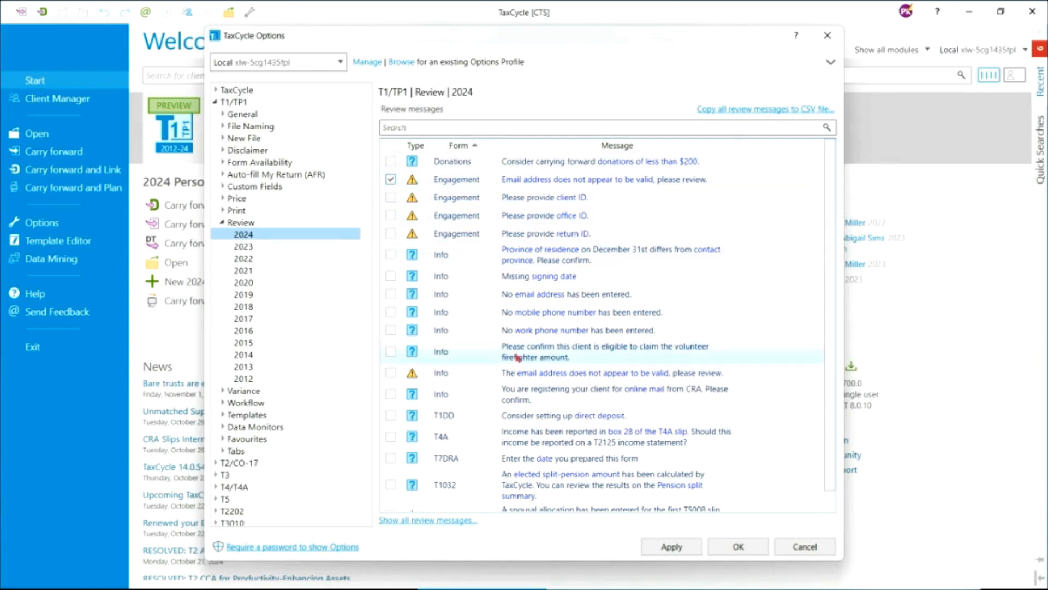
pyautogui.click(441, 520)
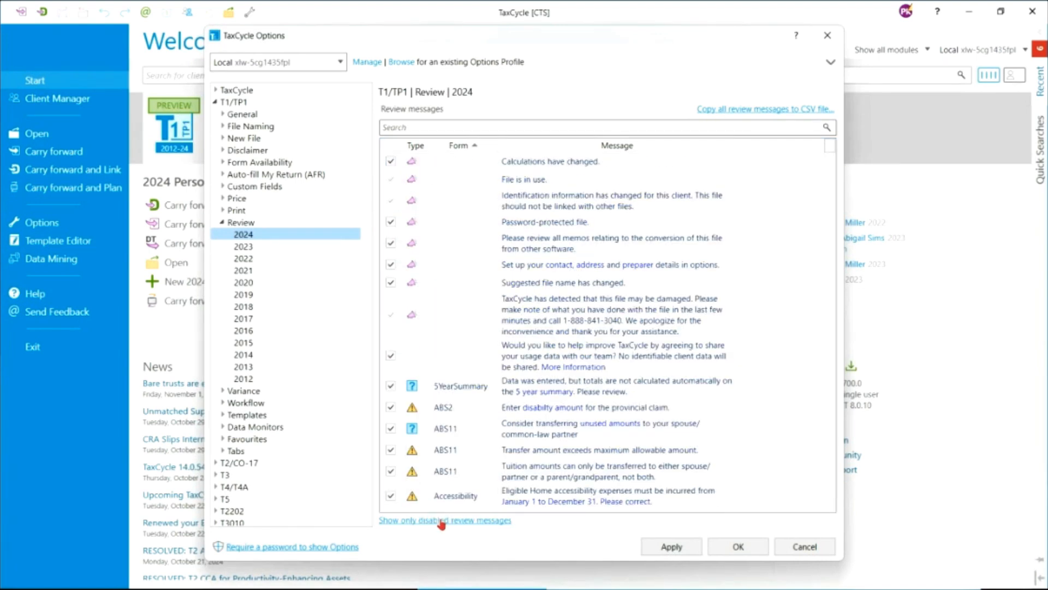
pyautogui.click(441, 520)
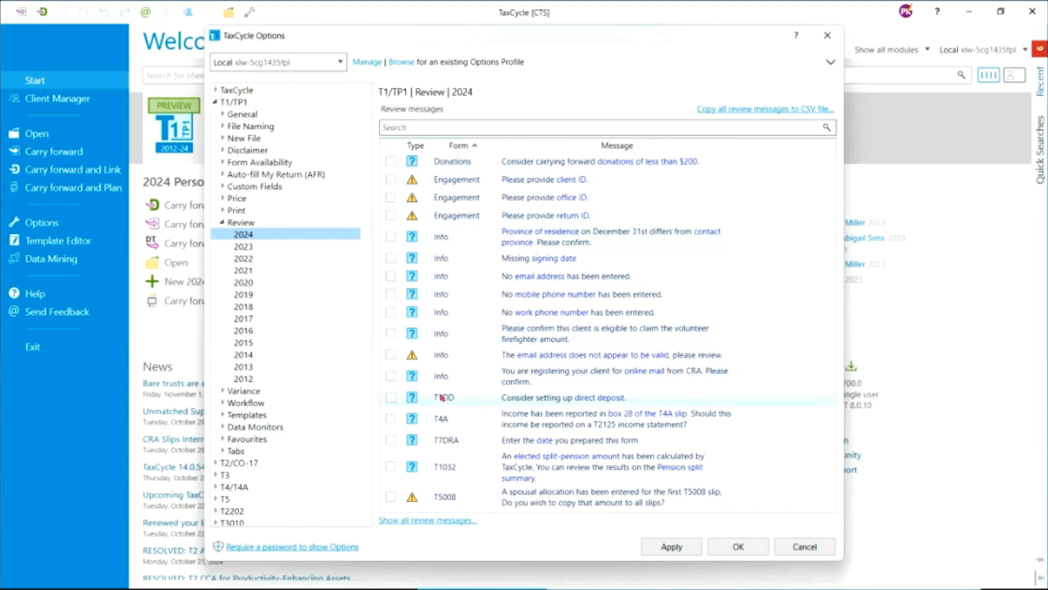
pyautogui.click(429, 521)
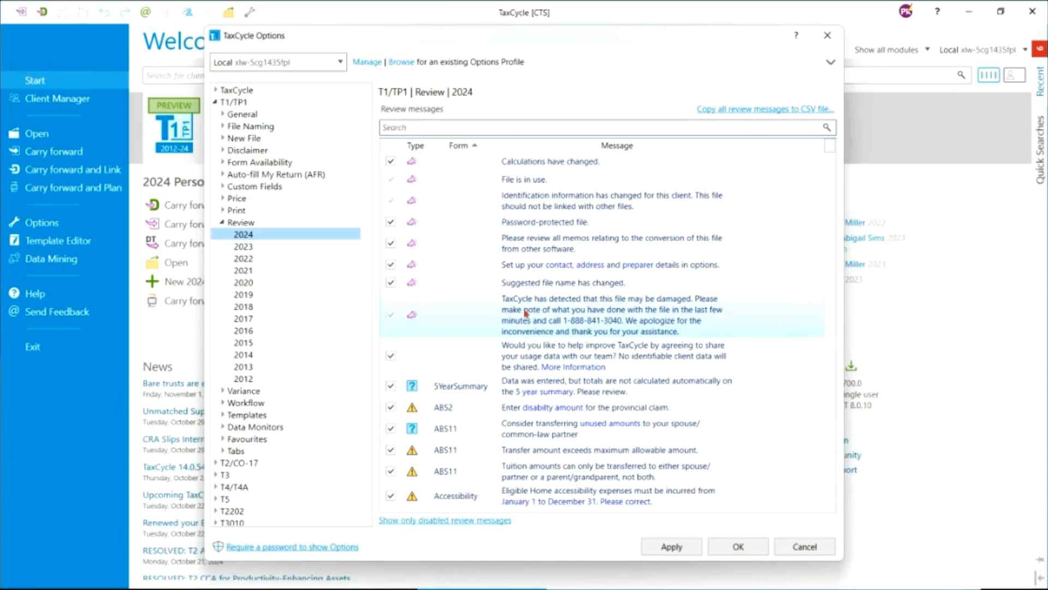
# View the choices for applying the 2024 Review options to other years without choosing one
pyautogui.rightClick(281, 241)
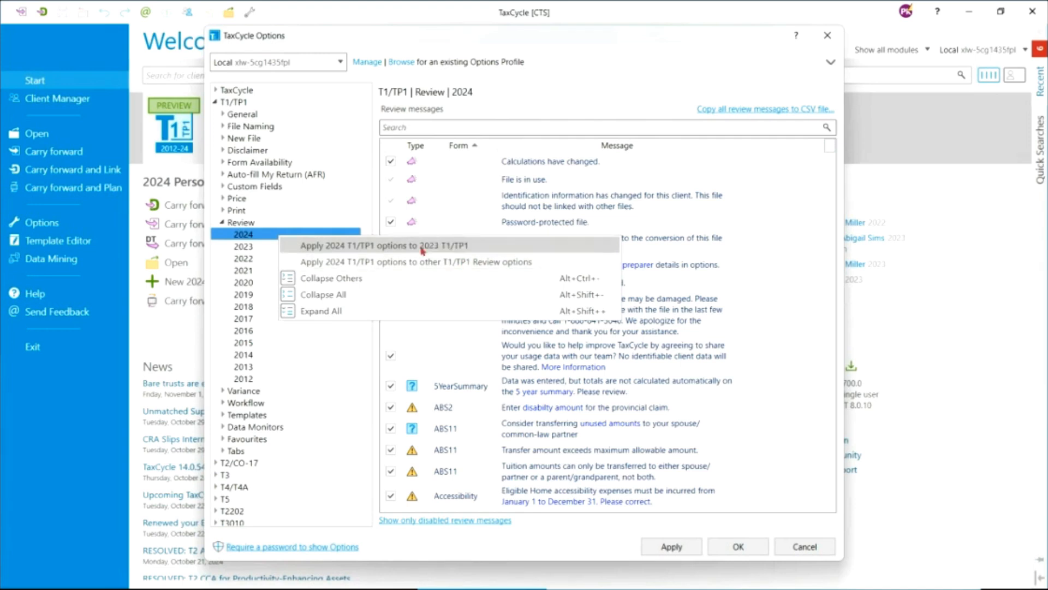
pyautogui.click(831, 151)
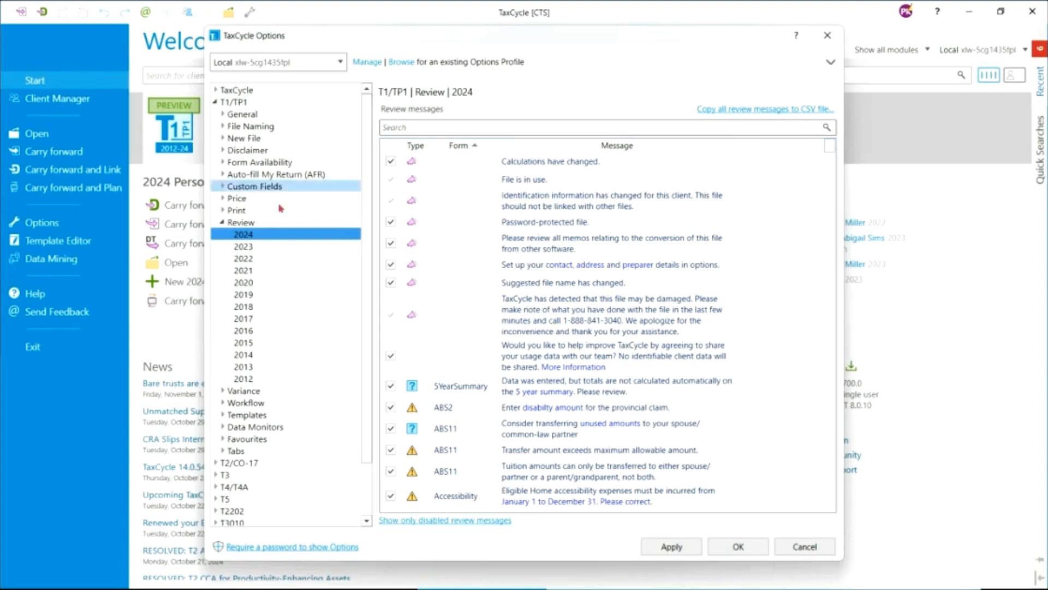
# Collapse the Review group, open the 2024 Print settings of the T1/TP1 module, and select the Client copy print set
pyautogui.click(223, 222)
pyautogui.click(223, 210)
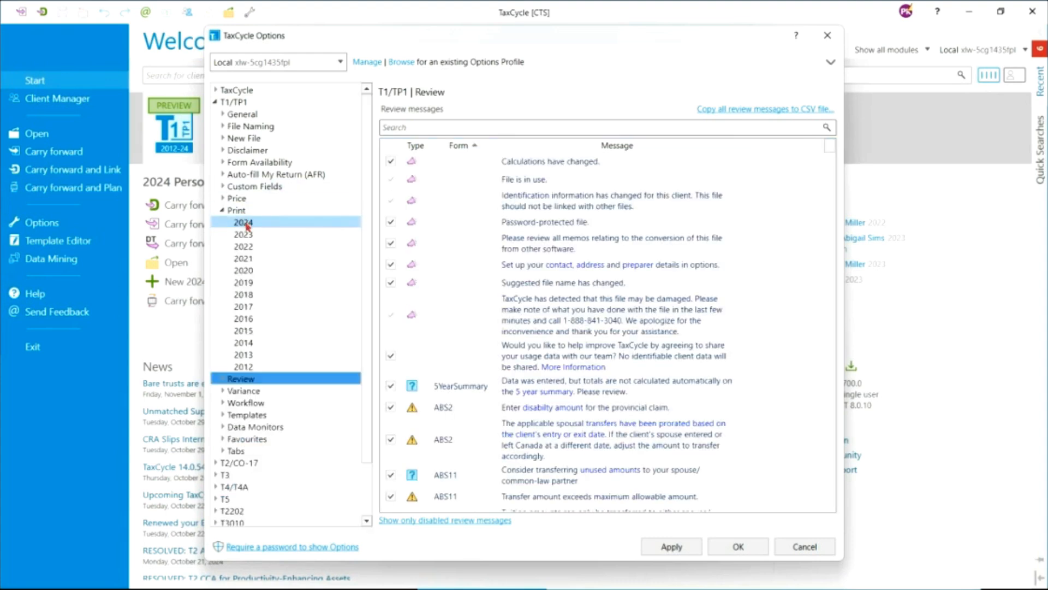
pyautogui.click(295, 220)
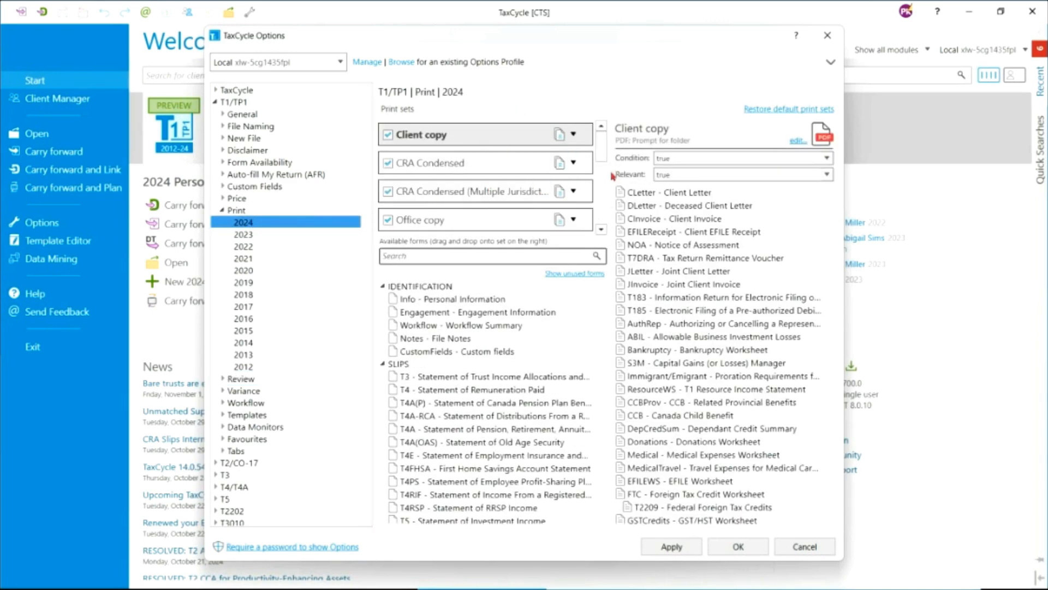
pyautogui.moveTo(600, 159)
pyautogui.mouseDown()
pyautogui.moveTo(601, 201)
pyautogui.moveTo(600, 161)
pyautogui.mouseUp()
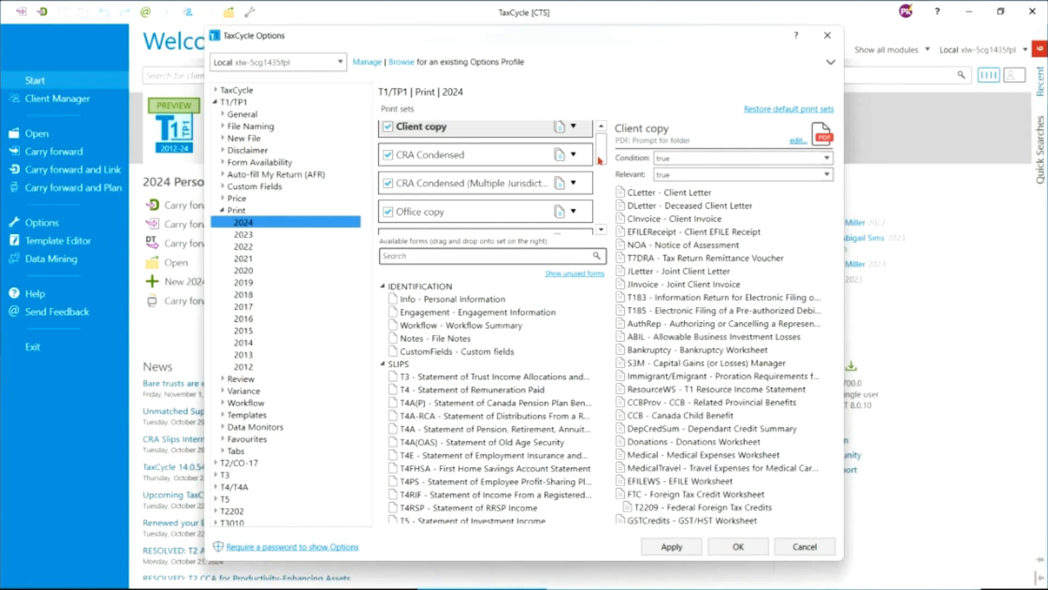
pyautogui.scroll(1, 600, 160)
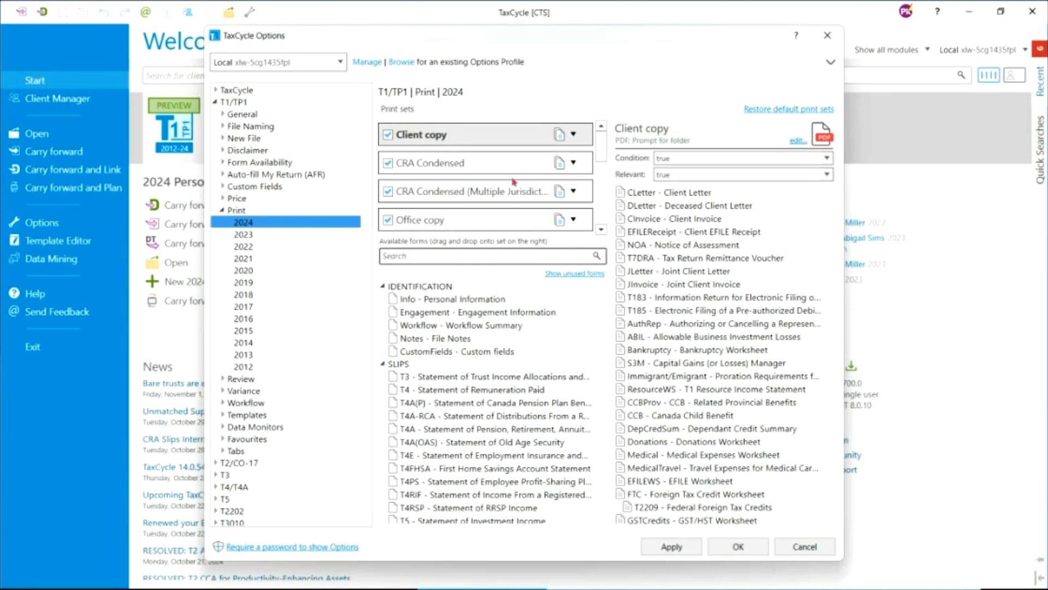
pyautogui.click(451, 141)
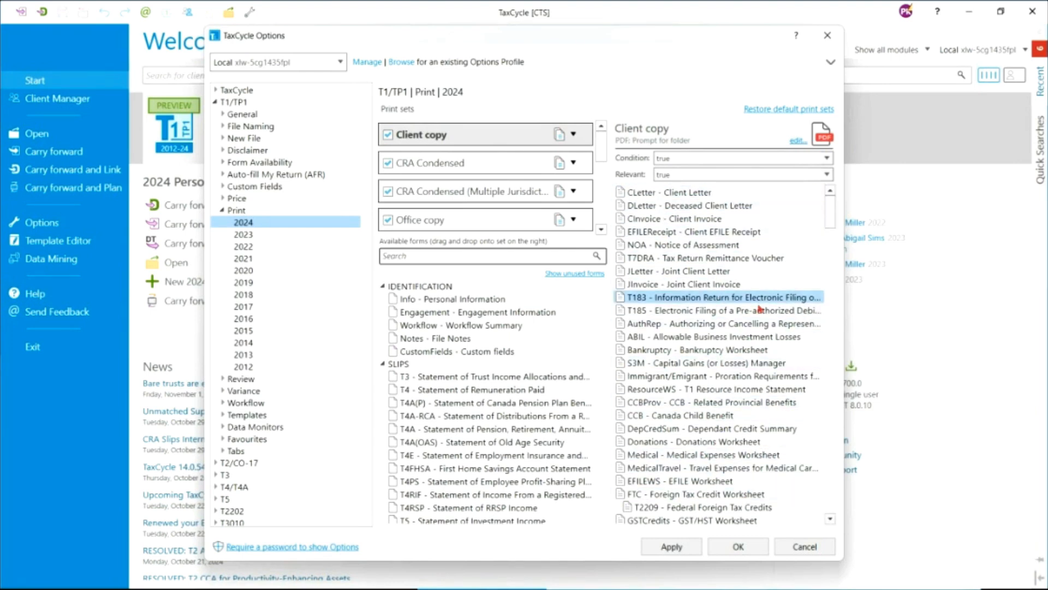
# Move the Client EFILE Receipt above the Client Invoice in the Client copy set and revert that set to factory default
pyautogui.click(662, 236)
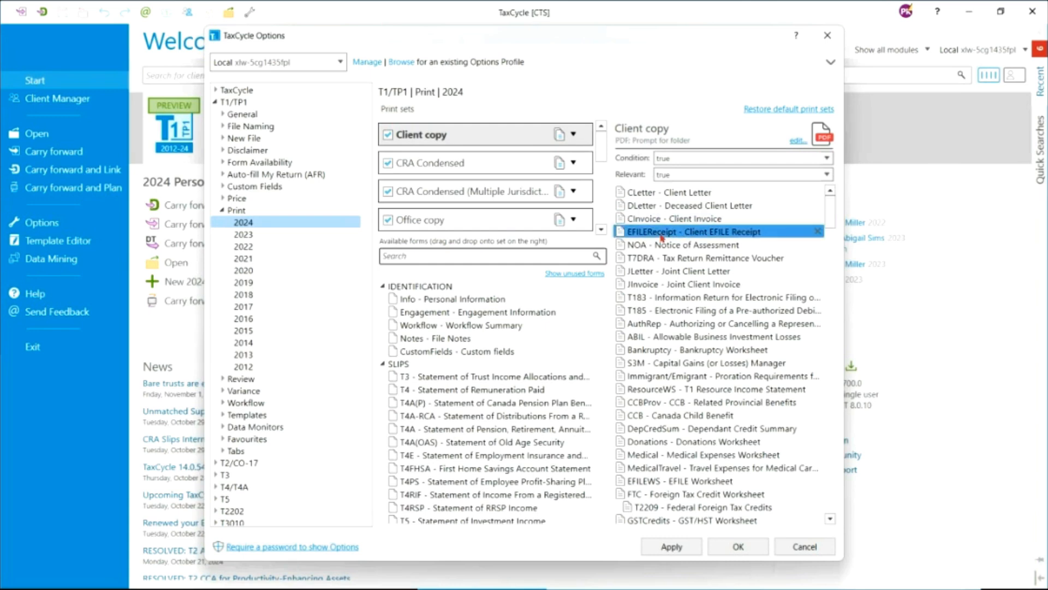
pyautogui.moveTo(662, 237); pyautogui.dragTo(662, 218)
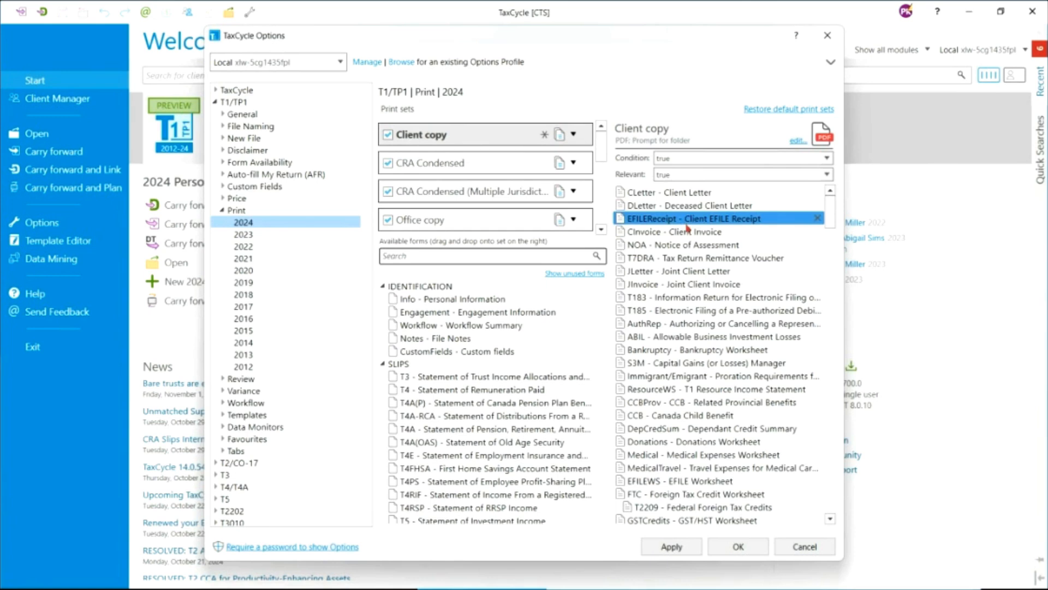
pyautogui.click(544, 134)
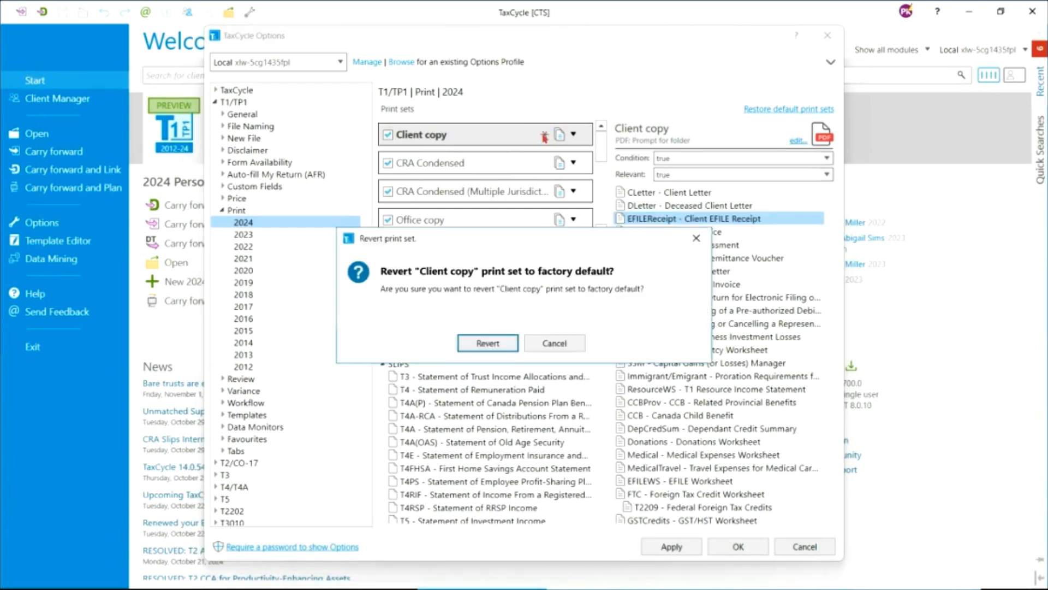
pyautogui.click(489, 344)
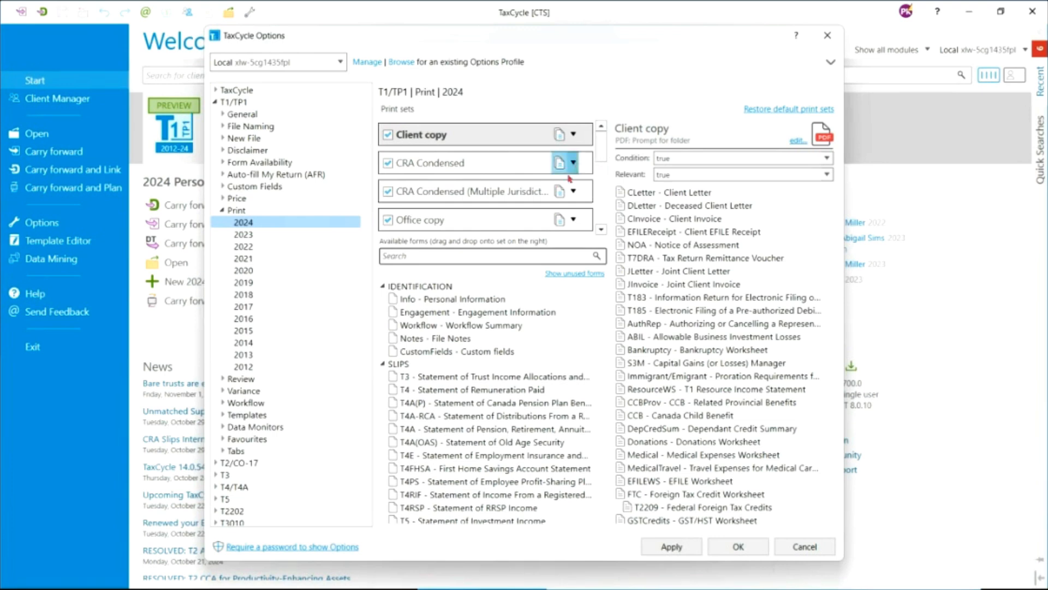
# Duplicate the Office copy print set and rename the duplicate as My Office copy
pyautogui.click(559, 219)
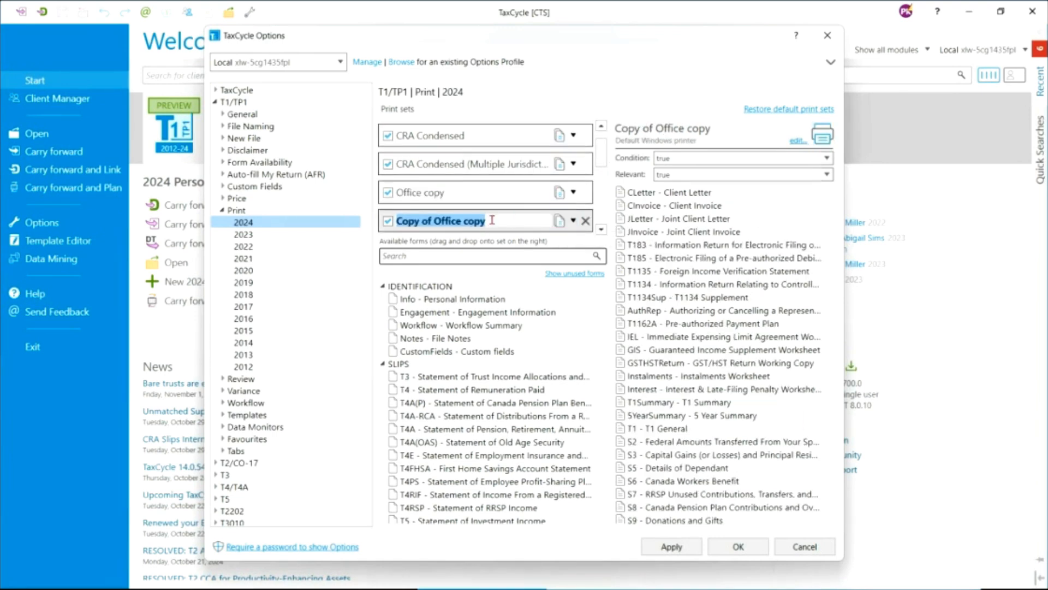
pyautogui.click(430, 220)
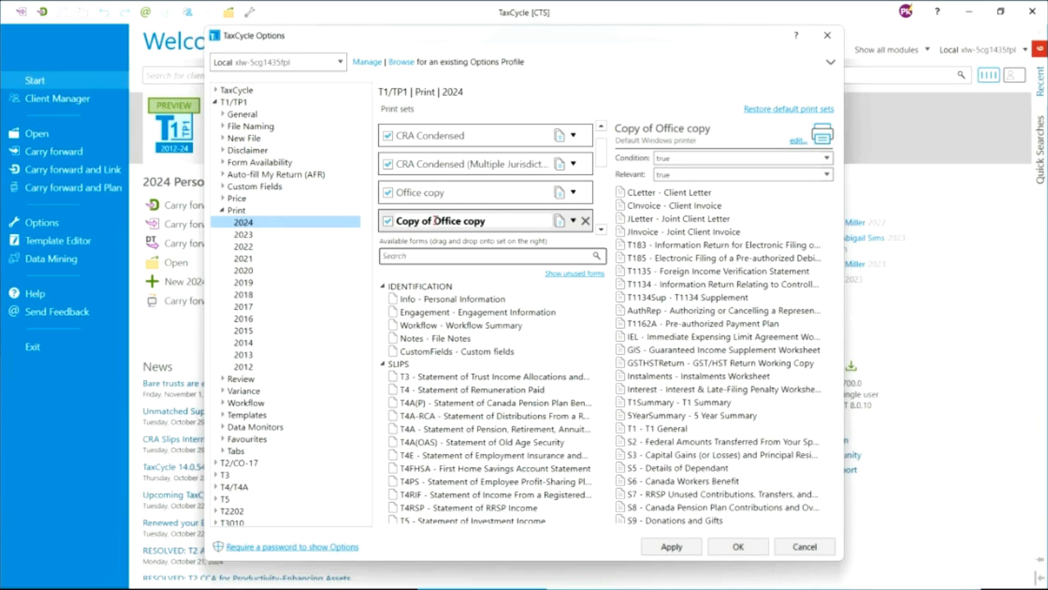
pyautogui.press('BackSpace')
pyautogui.press('BackSpace')
pyautogui.press('BackSpace')
pyautogui.press('BackSpace')
pyautogui.press('BackSpace')
pyautogui.press('BackSpace')
pyautogui.press('BackSpace')
pyautogui.press('BackSpace')
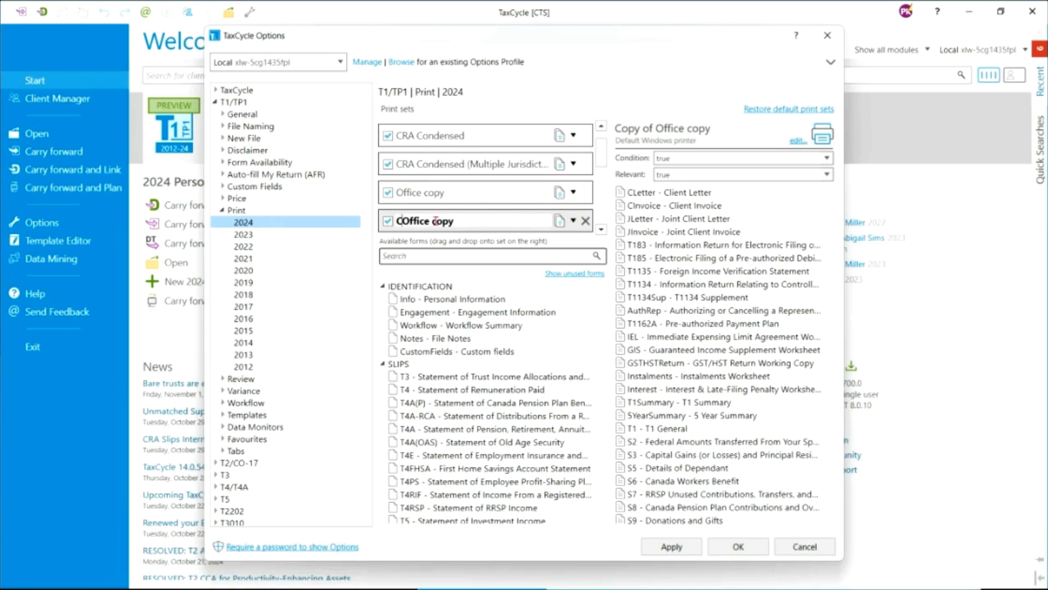
pyautogui.write('My')
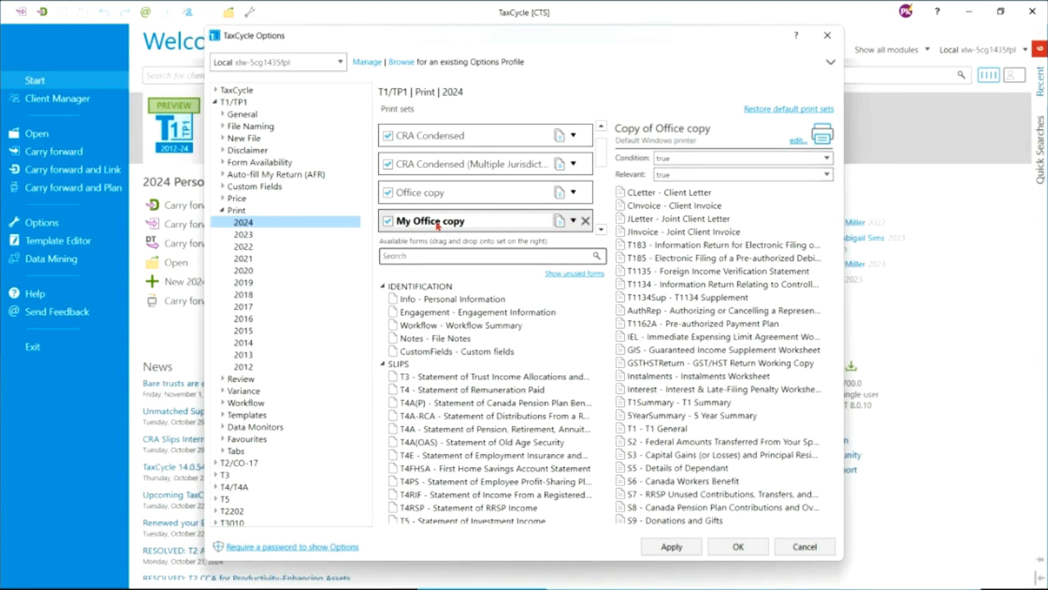
pyautogui.press('Return')
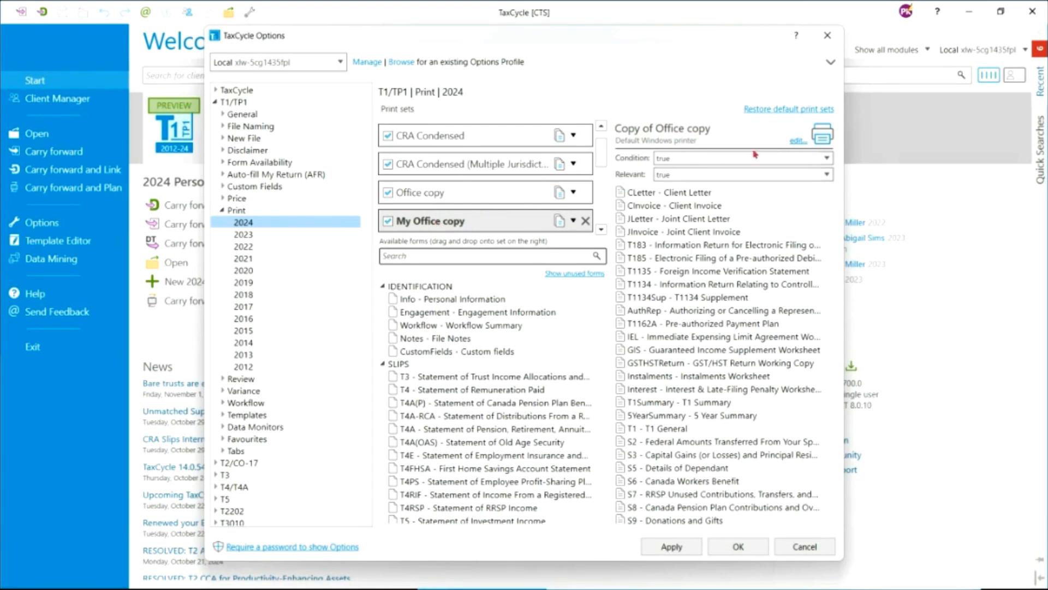
# Set the output of the My Office copy print set to PDF and view its password choices, leaving None selected
pyautogui.click(797, 141)
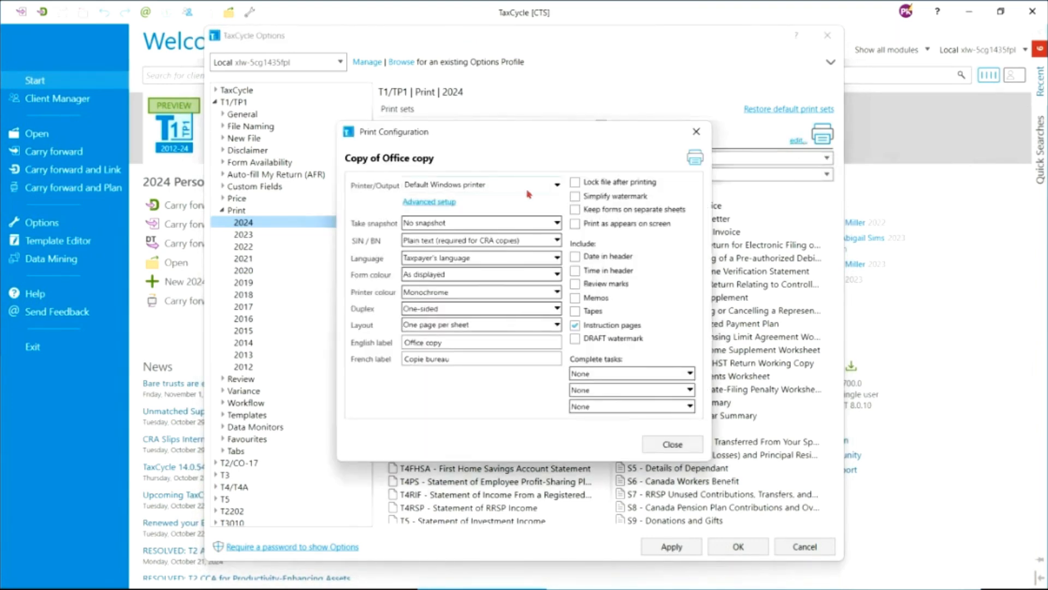
pyautogui.click(557, 185)
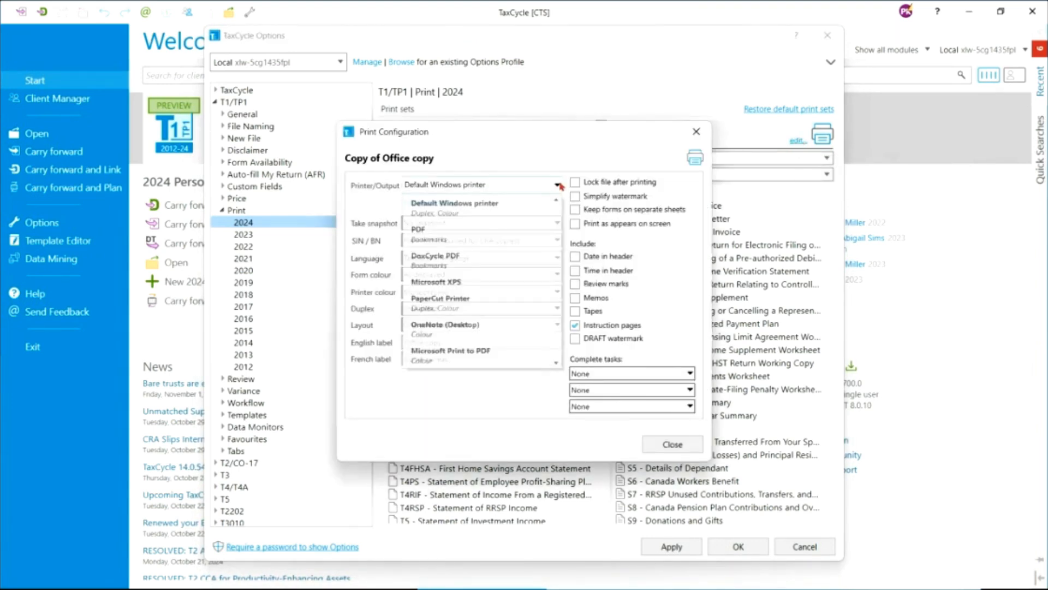
pyautogui.click(429, 235)
pyautogui.click(429, 235)
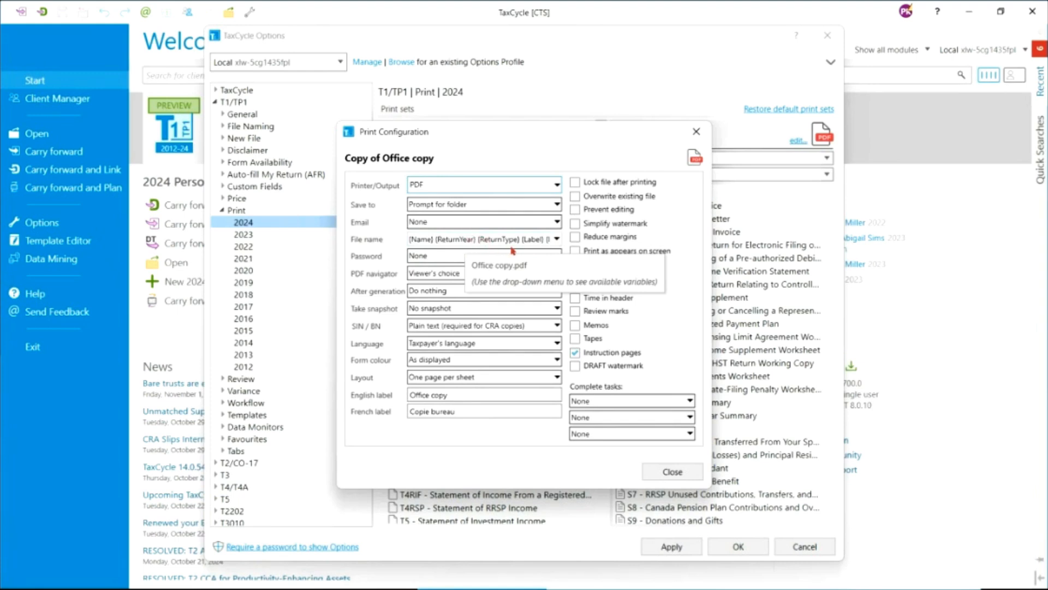
pyautogui.click(539, 256)
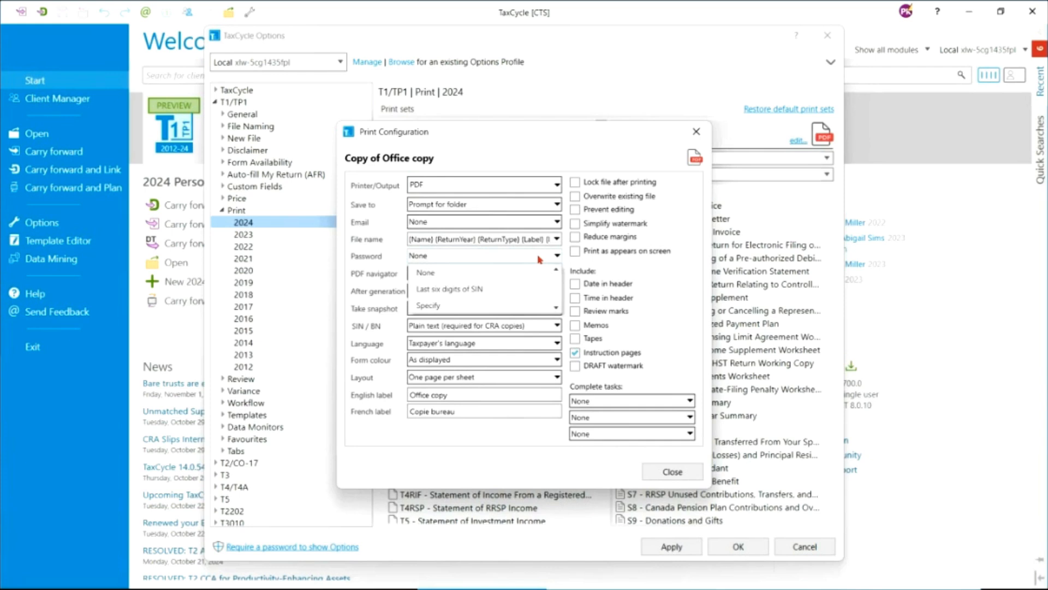
pyautogui.click(517, 421)
pyautogui.click(670, 471)
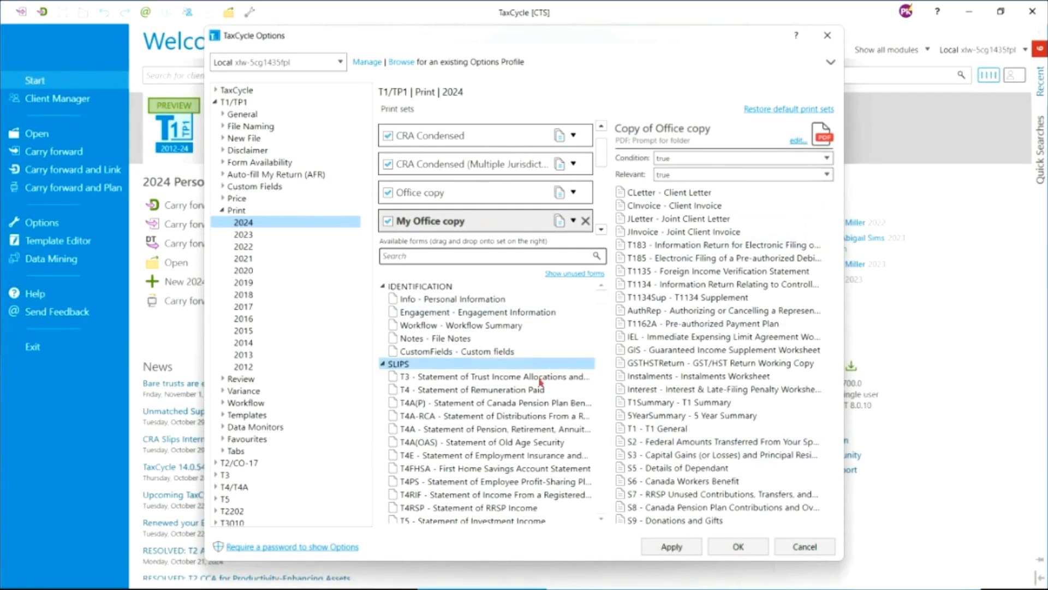
# Add the T4A-RCA slip to the My Office copy print set directly above the Instalments Worksheet
pyautogui.moveTo(588, 405)
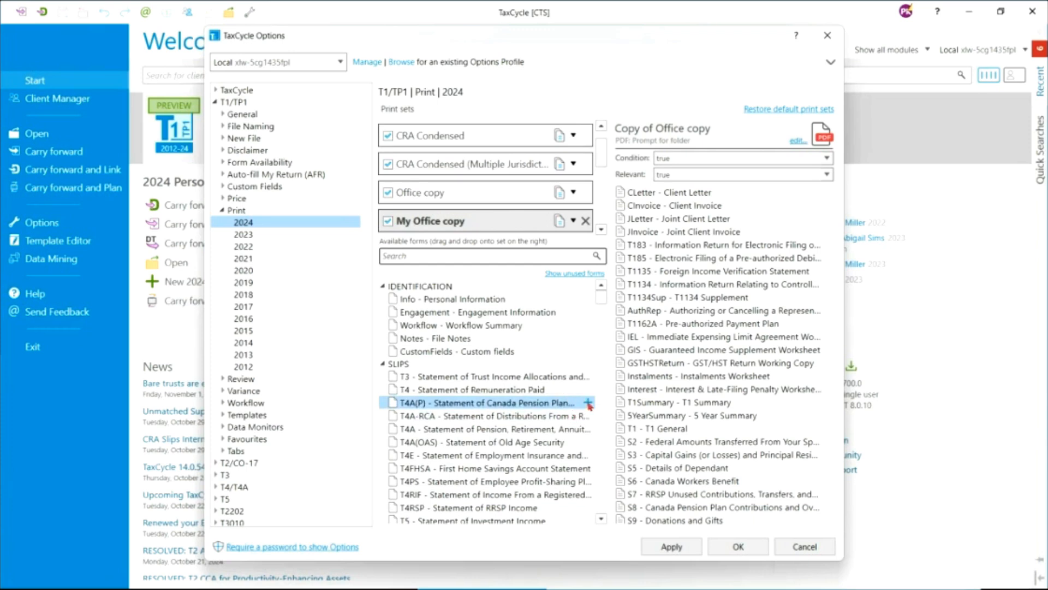
pyautogui.click(589, 403)
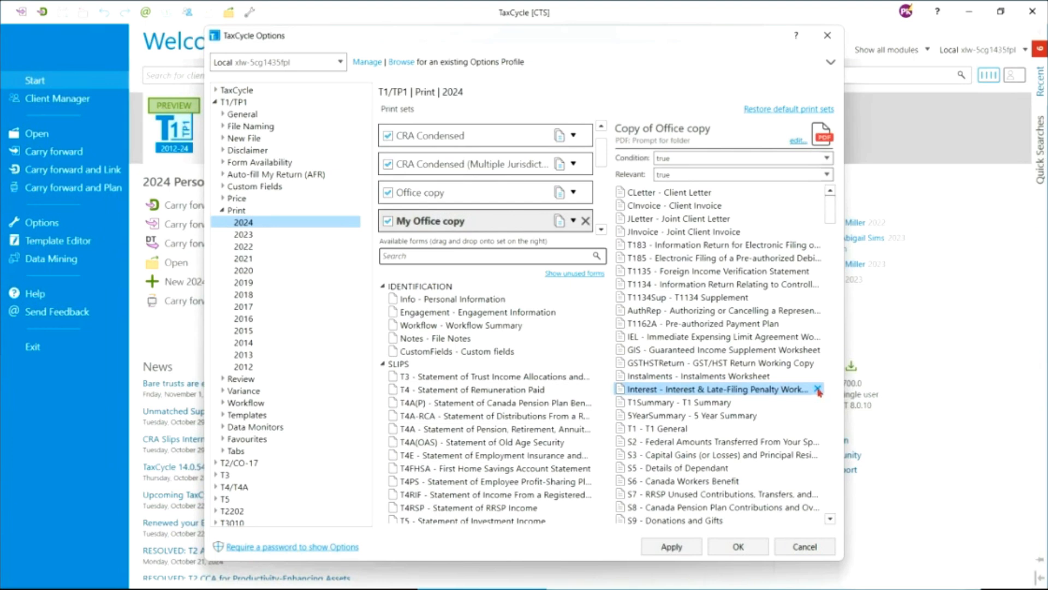
pyautogui.moveTo(485, 417); pyautogui.dragTo(425, 397)
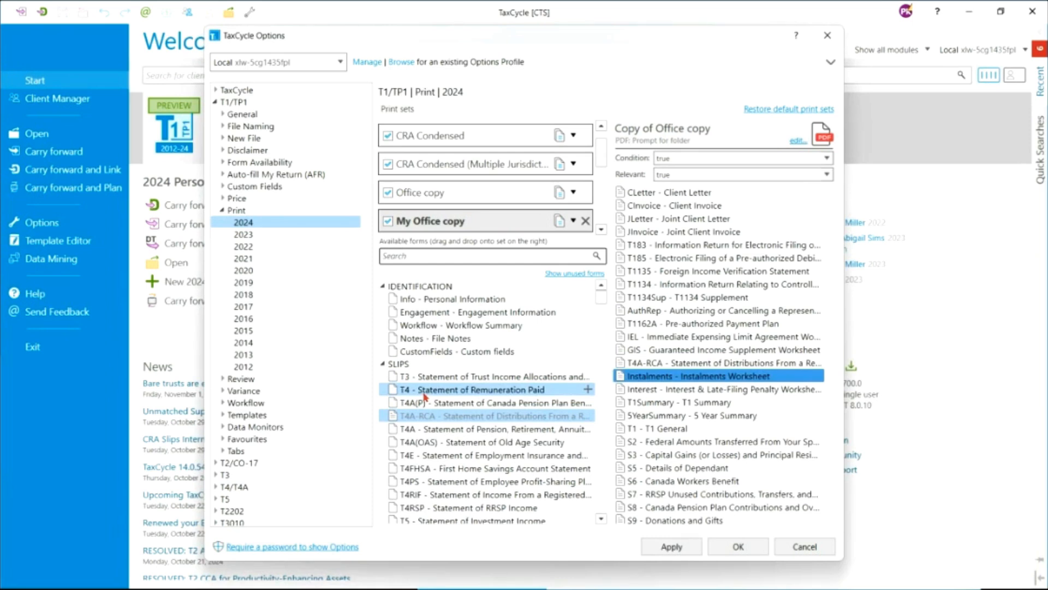
# Search the available forms for client and clear the search
pyautogui.click(439, 256)
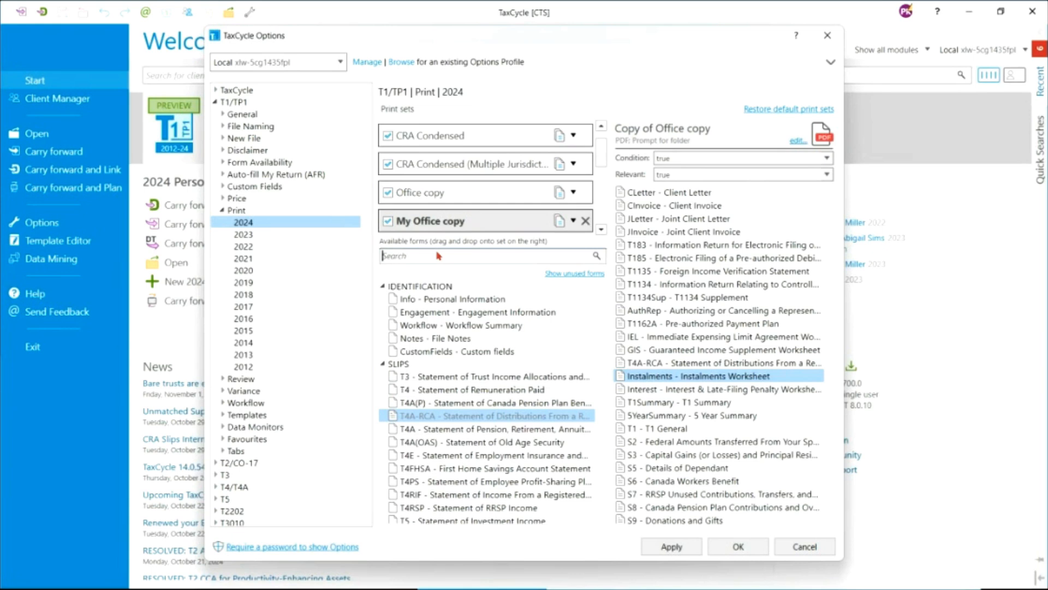
pyautogui.write('client')
pyautogui.press('BackSpace')
pyautogui.press('BackSpace')
pyautogui.press('BackSpace')
pyautogui.press('BackSpace')
pyautogui.press('BackSpace')
pyautogui.press('BackSpace')
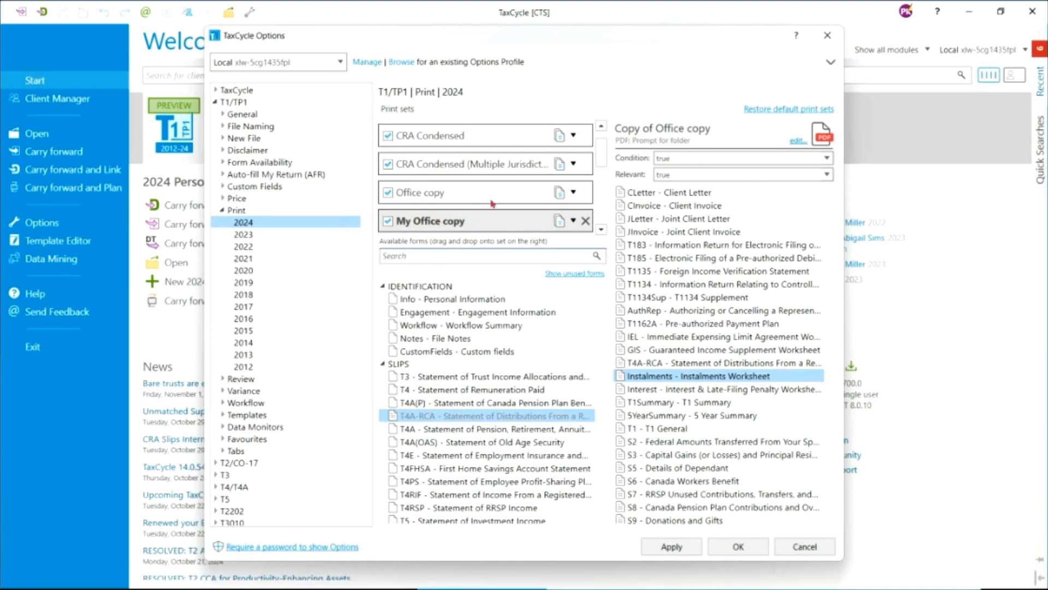
# View the choices for copying the My Office copy print set to other T1 years without choosing one
pyautogui.click(572, 221)
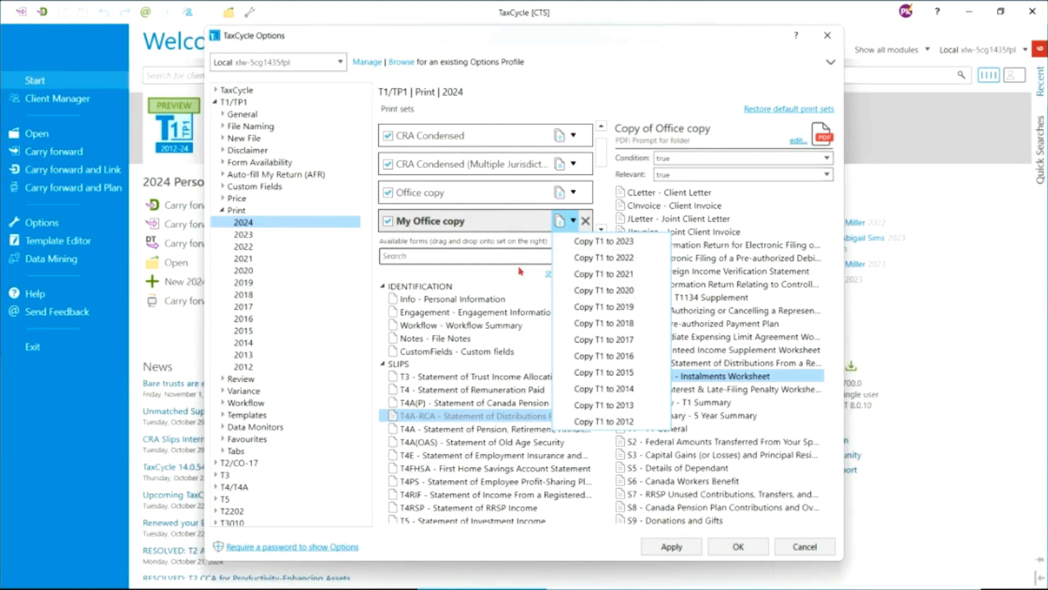
pyautogui.click(498, 267)
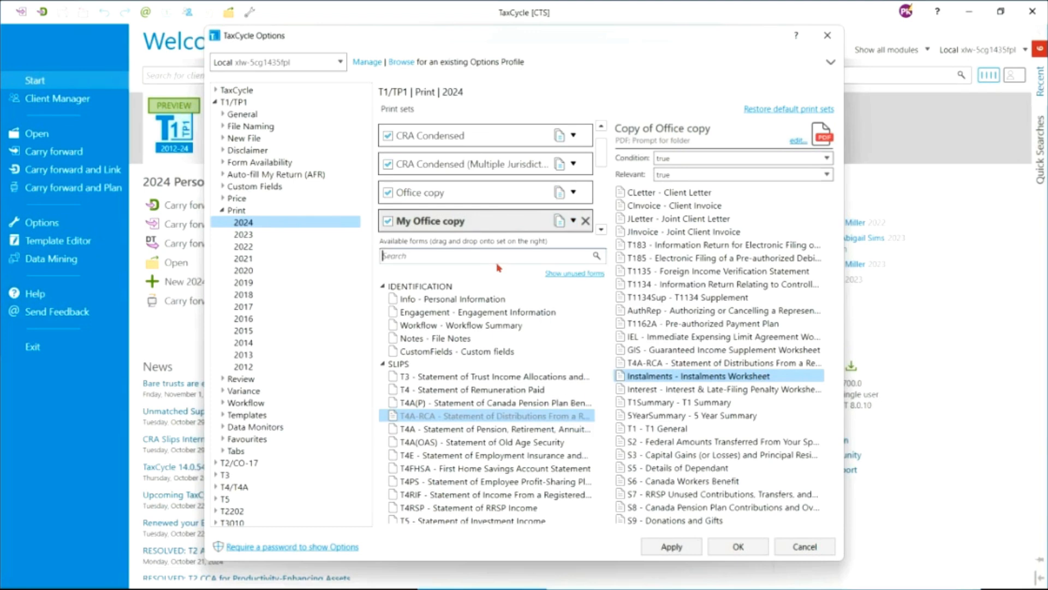
# Review the T1/TP1 variance options and the 2024 template settings for T1Code and AuthReceipt
pyautogui.click(222, 211)
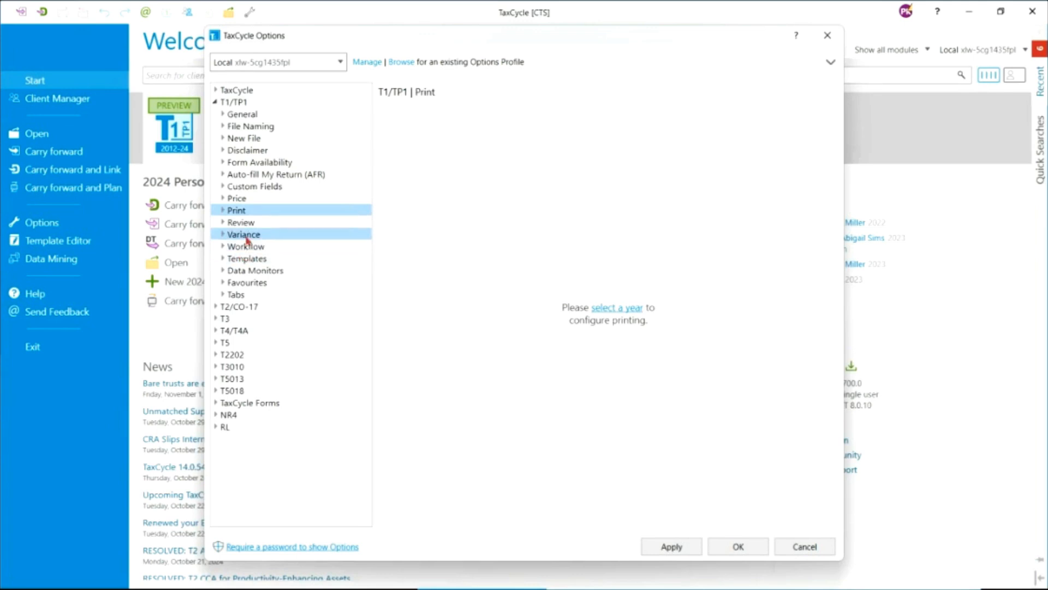
pyautogui.click(245, 236)
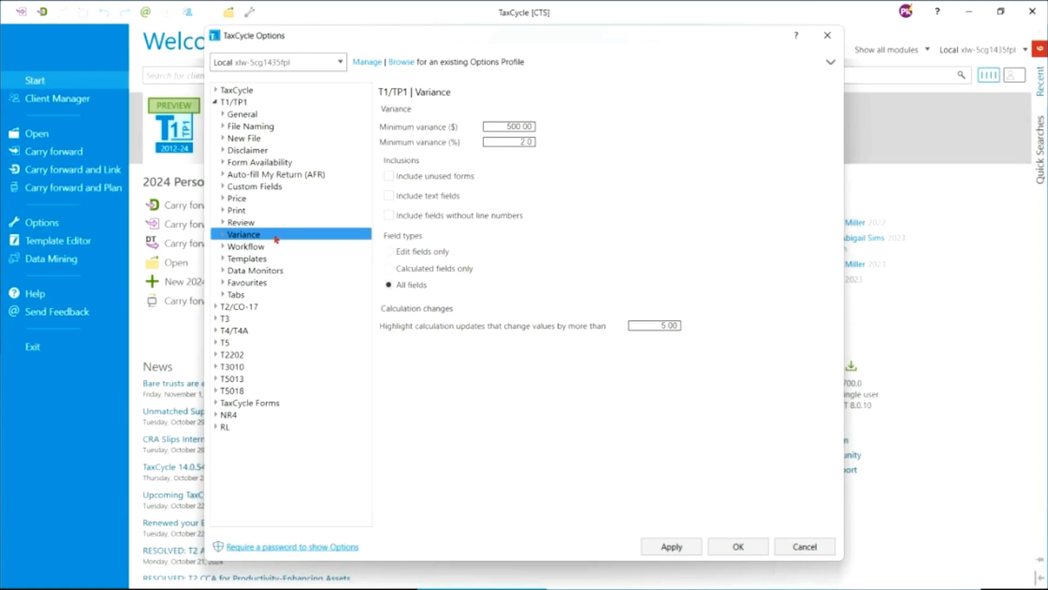
pyautogui.click(222, 261)
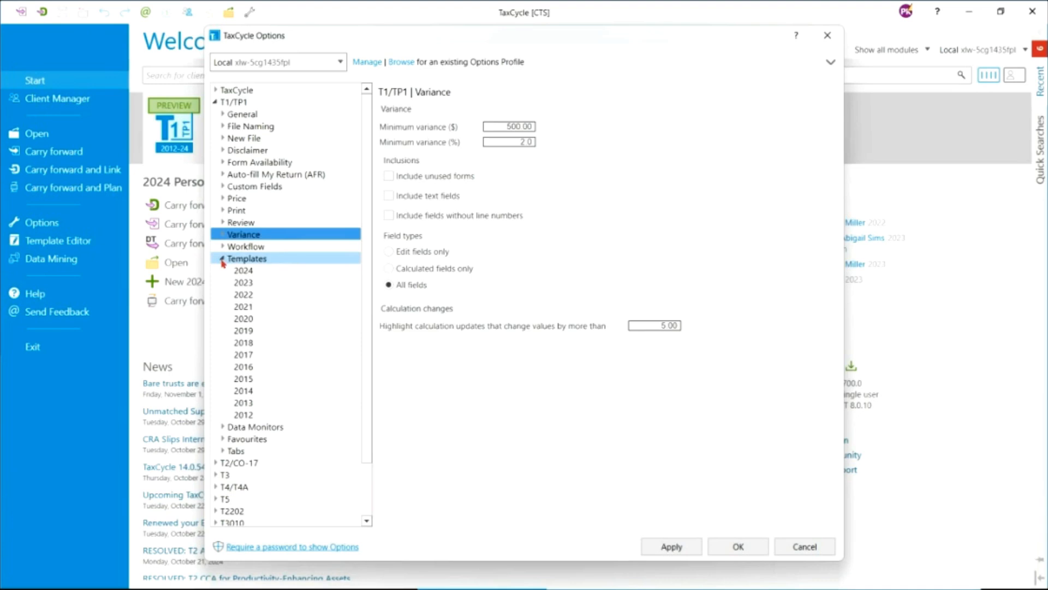
pyautogui.click(245, 263)
pyautogui.click(246, 274)
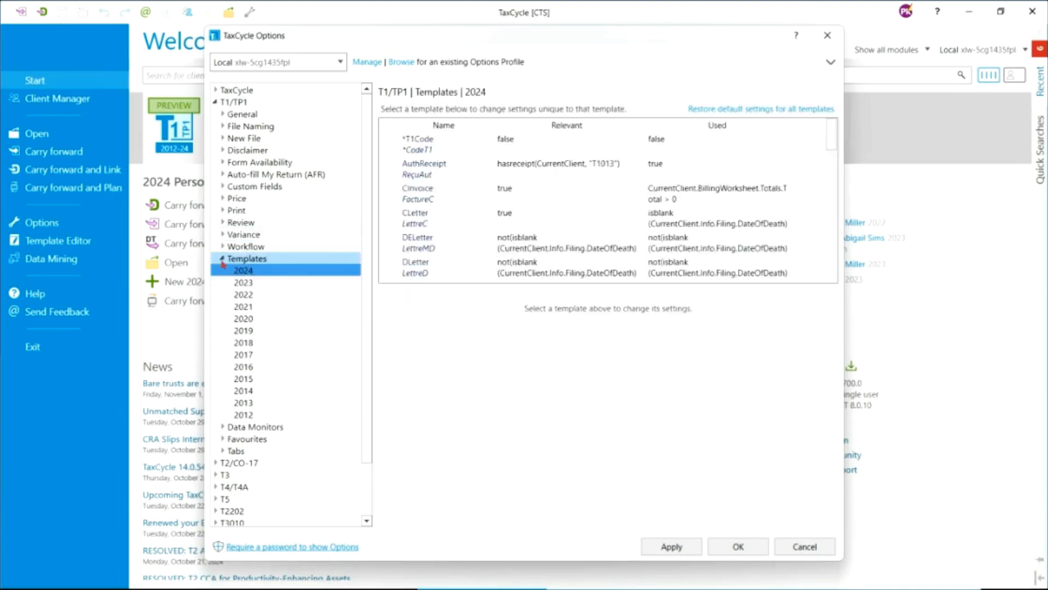
pyautogui.click(429, 145)
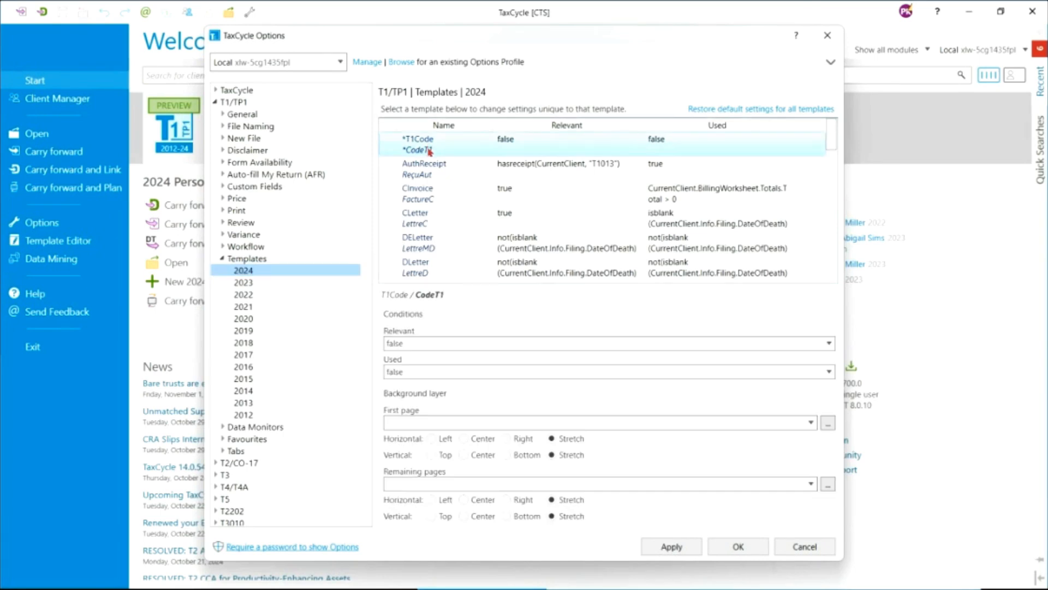
pyautogui.click(425, 169)
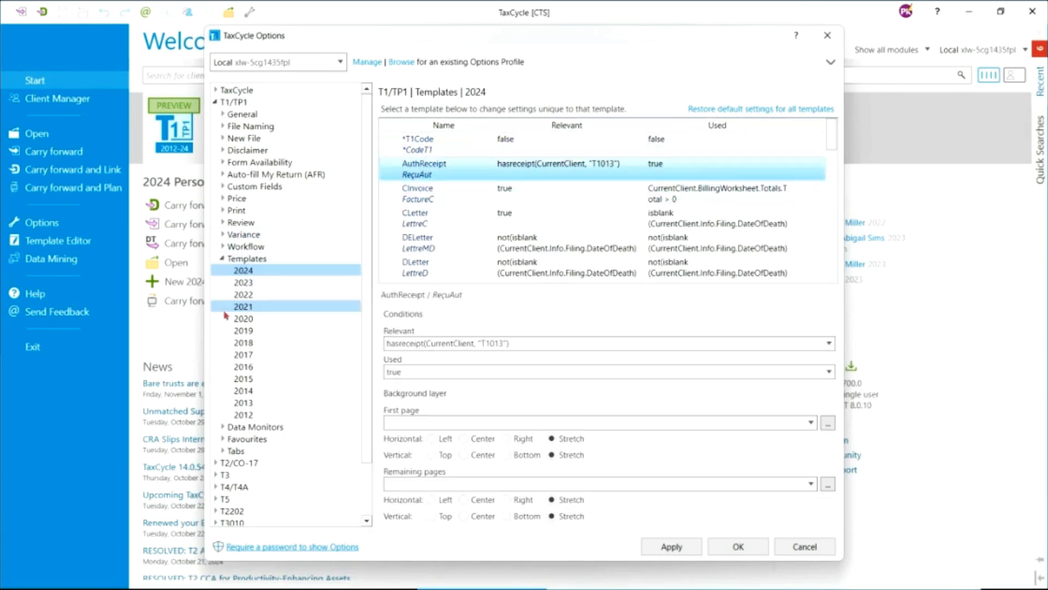
pyautogui.click(223, 259)
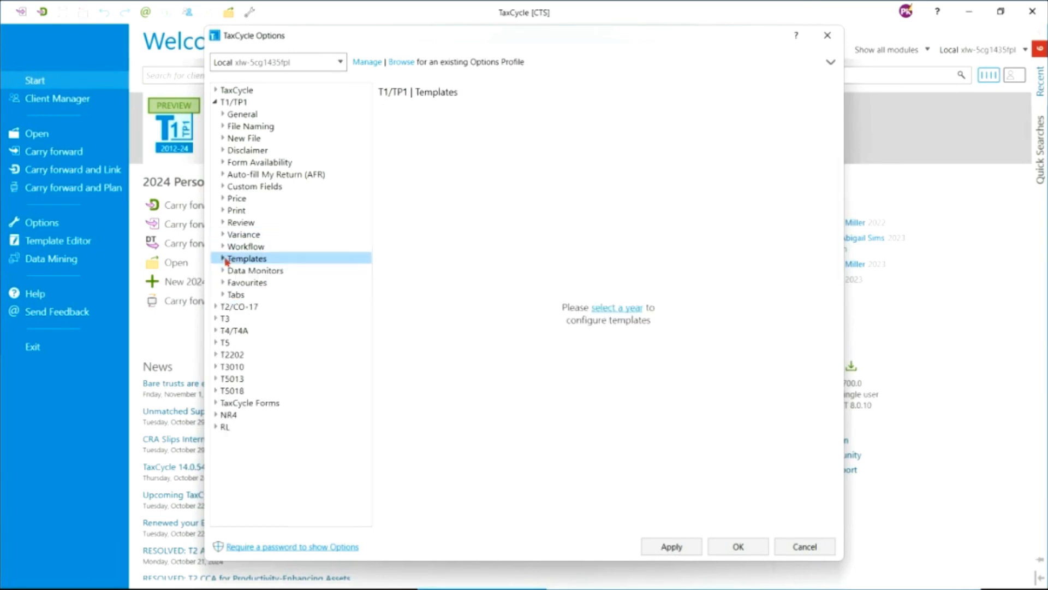
# Review the 2024 data monitor settings for T1/TP1
pyautogui.click(224, 271)
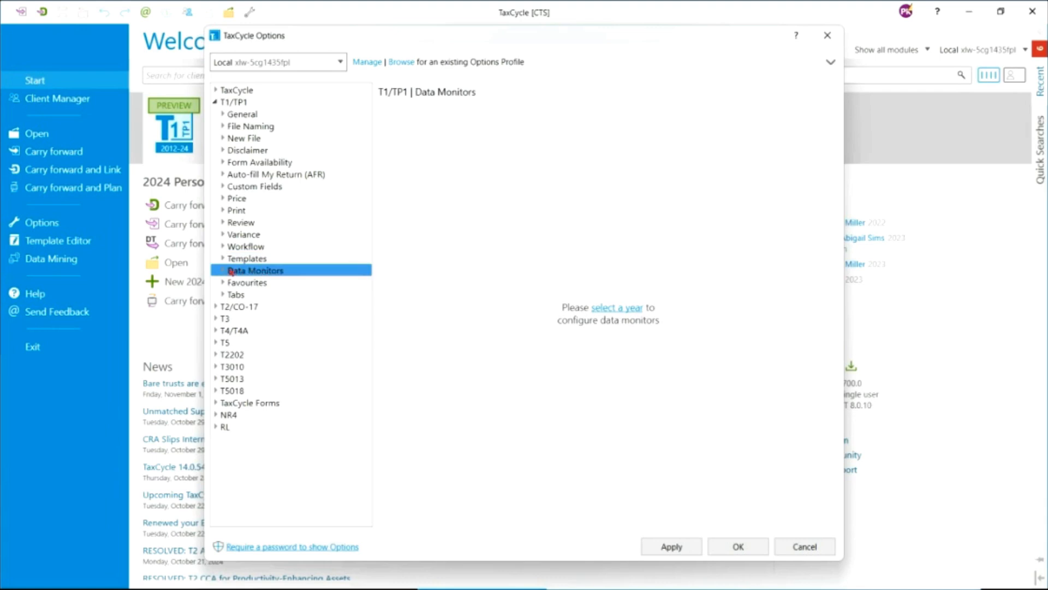
pyautogui.click(250, 283)
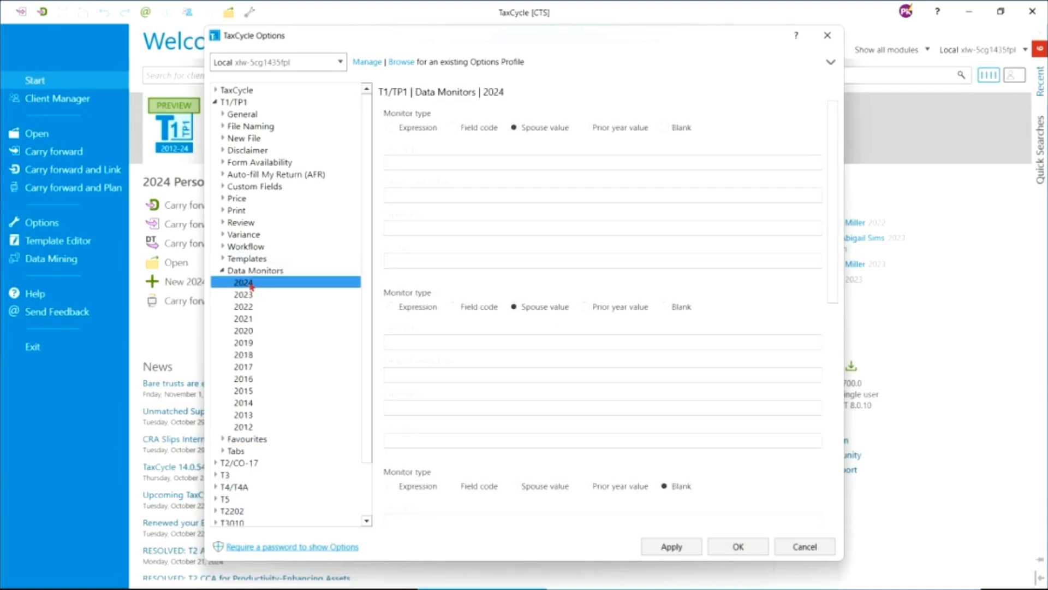
pyautogui.click(218, 273)
pyautogui.click(221, 271)
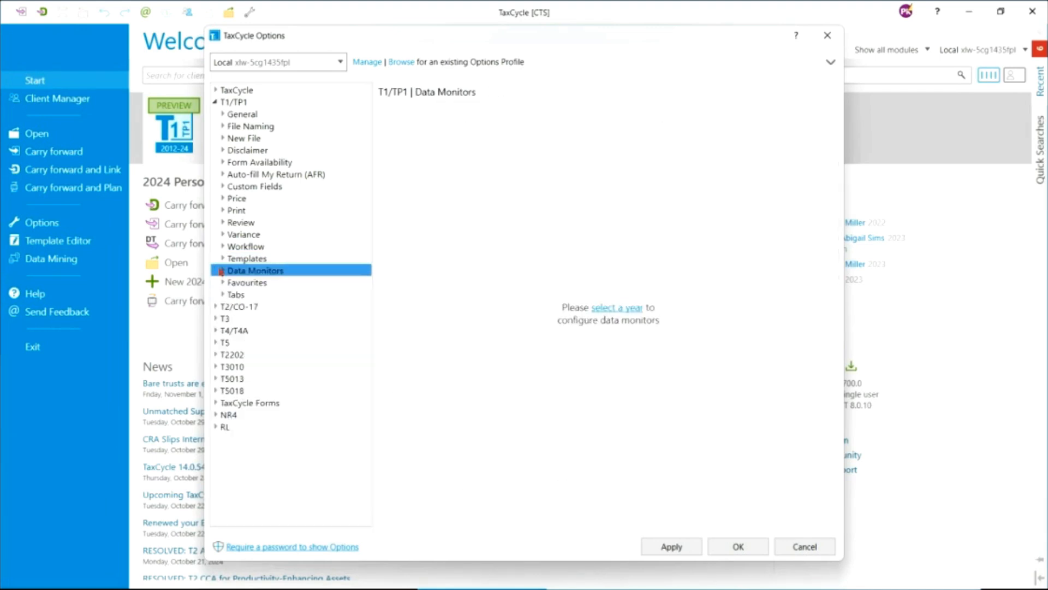
# Review the 2024 T1/TP1 favourites and the initial and review tabs
pyautogui.click(222, 283)
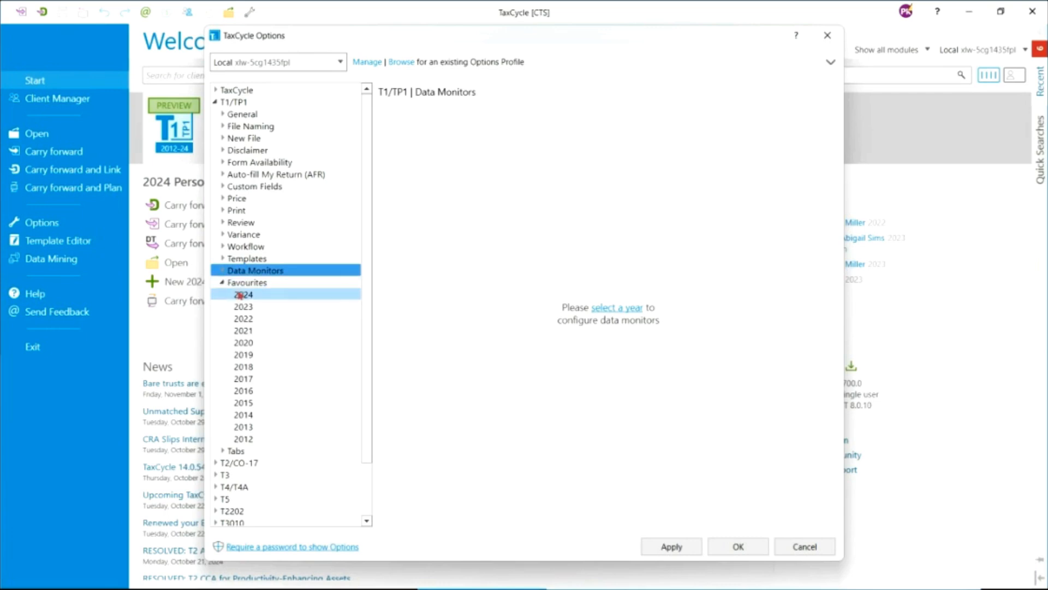
pyautogui.click(243, 297)
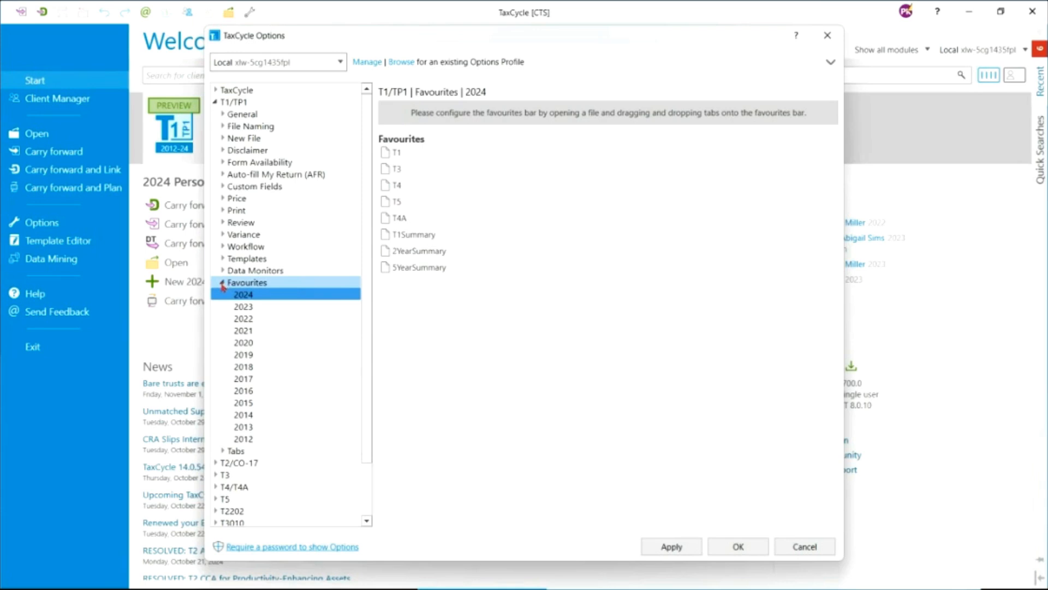
pyautogui.click(222, 283)
pyautogui.click(221, 295)
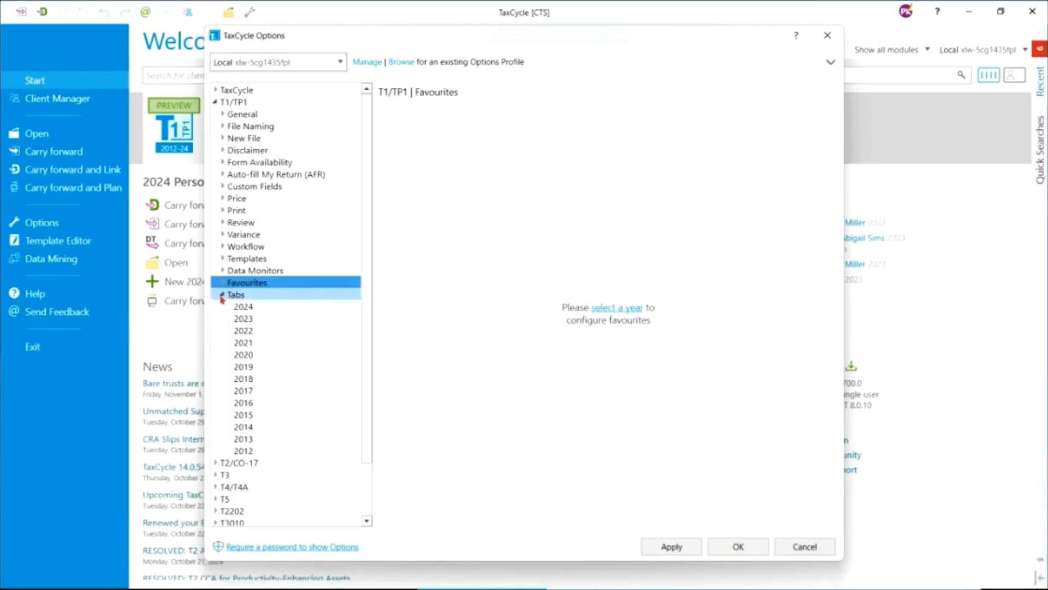
pyautogui.click(245, 305)
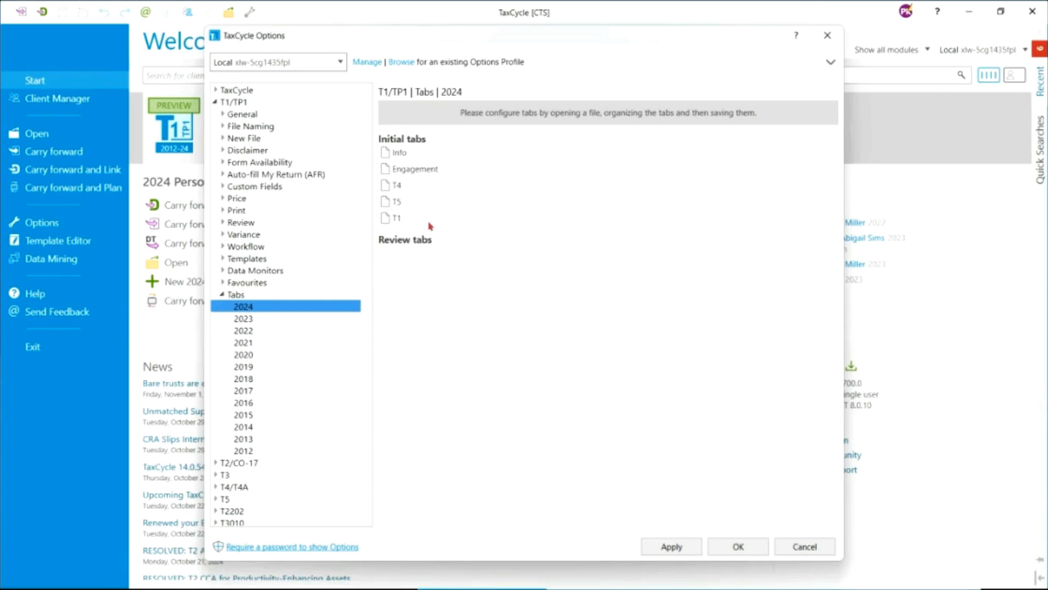
pyautogui.click(222, 294)
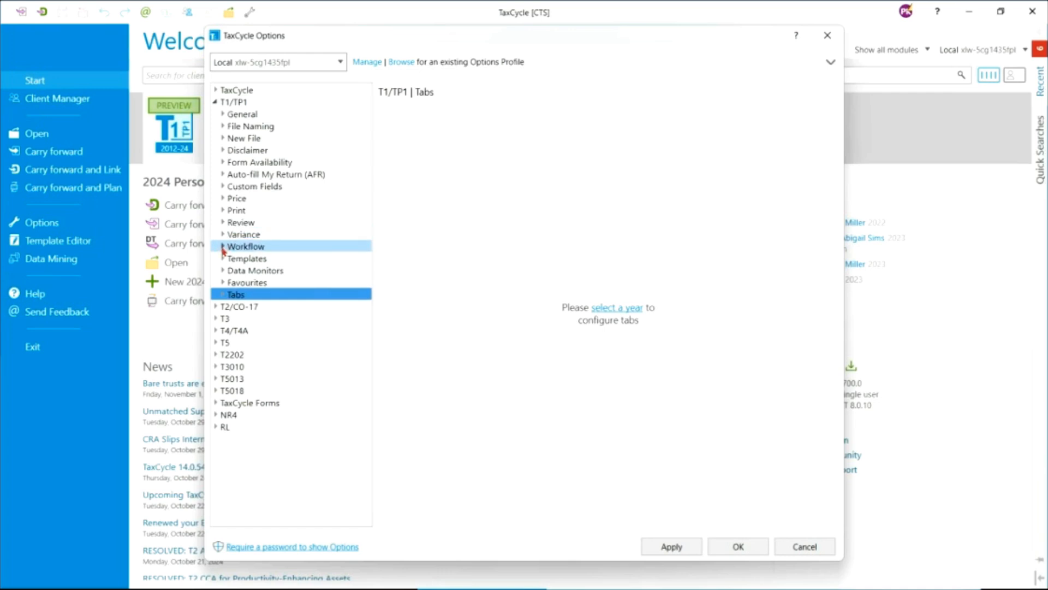
# Move the Client review completed task in the 2024 T1/TP1 workflow from Client Approval to Review, directly below First review completed
pyautogui.click(222, 247)
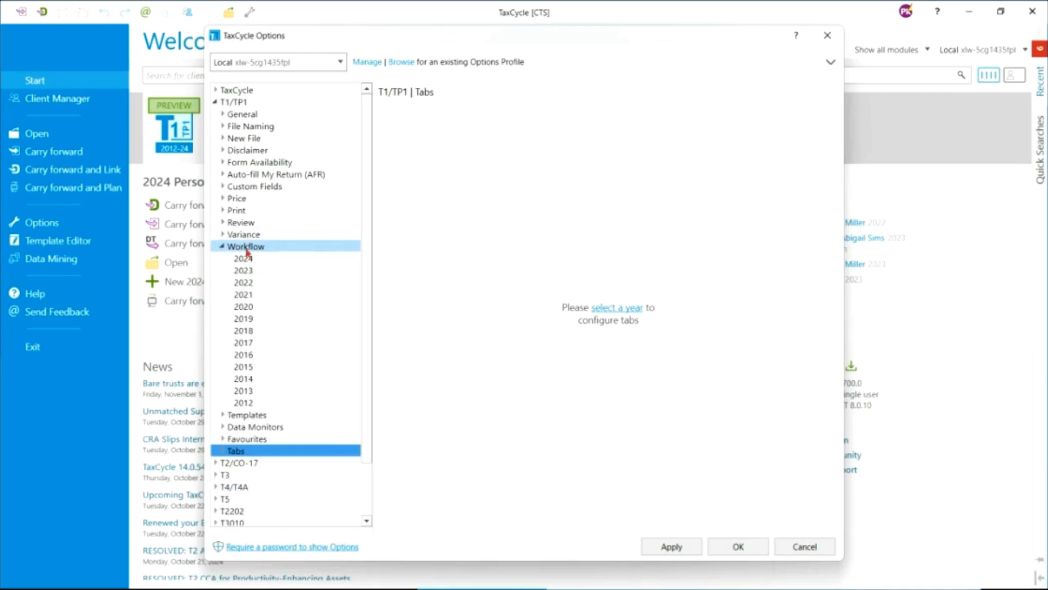
pyautogui.click(245, 259)
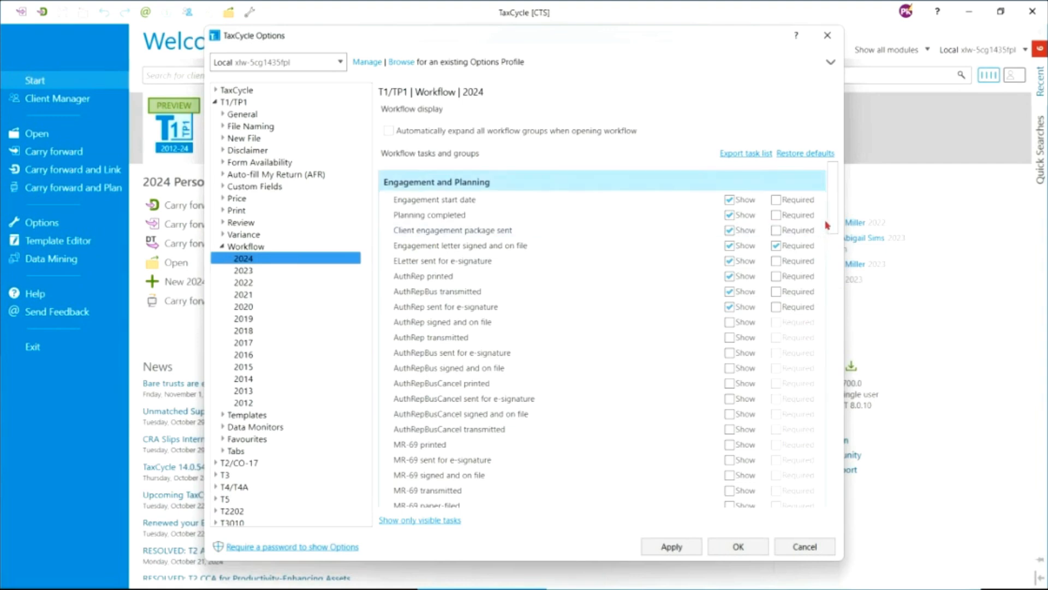
pyautogui.moveTo(827, 225); pyautogui.dragTo(839, 319)
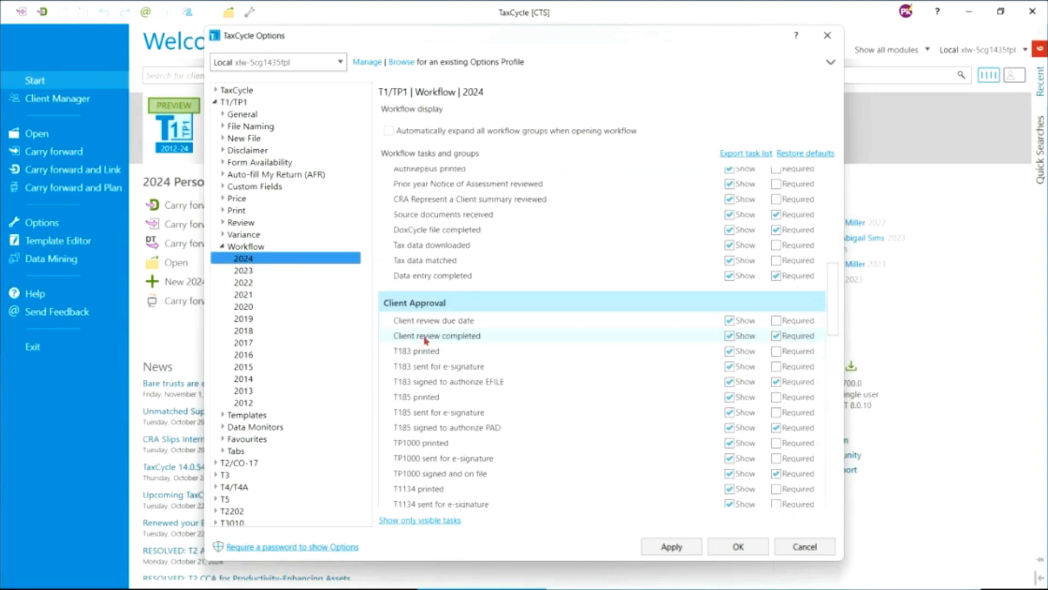
pyautogui.moveTo(425, 338); pyautogui.dragTo(447, 290)
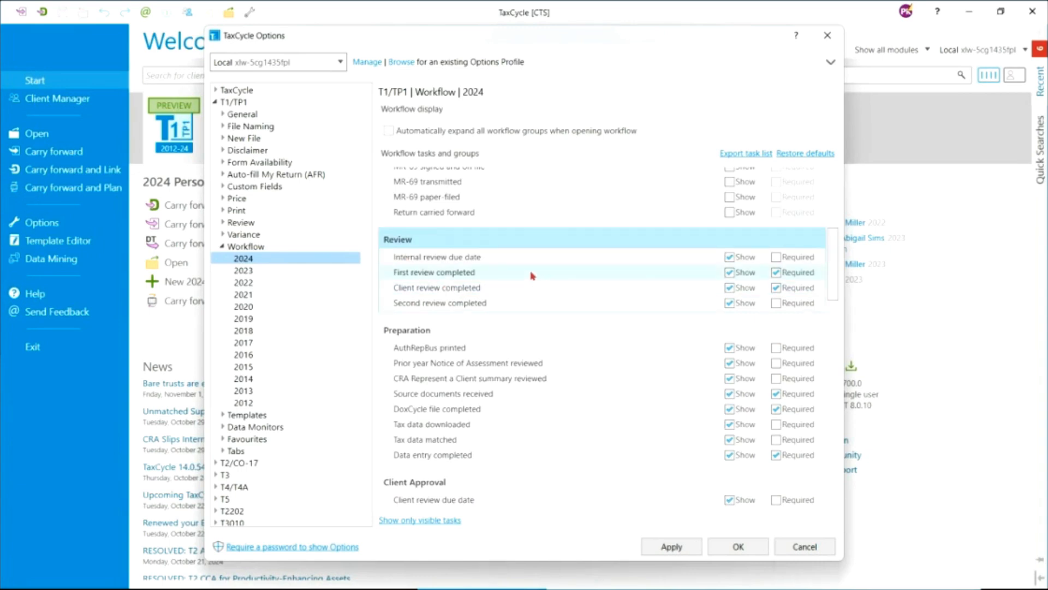
# Move the Client Approval group above the Review group in the 2024 T1/TP1 workflow
pyautogui.click(432, 484)
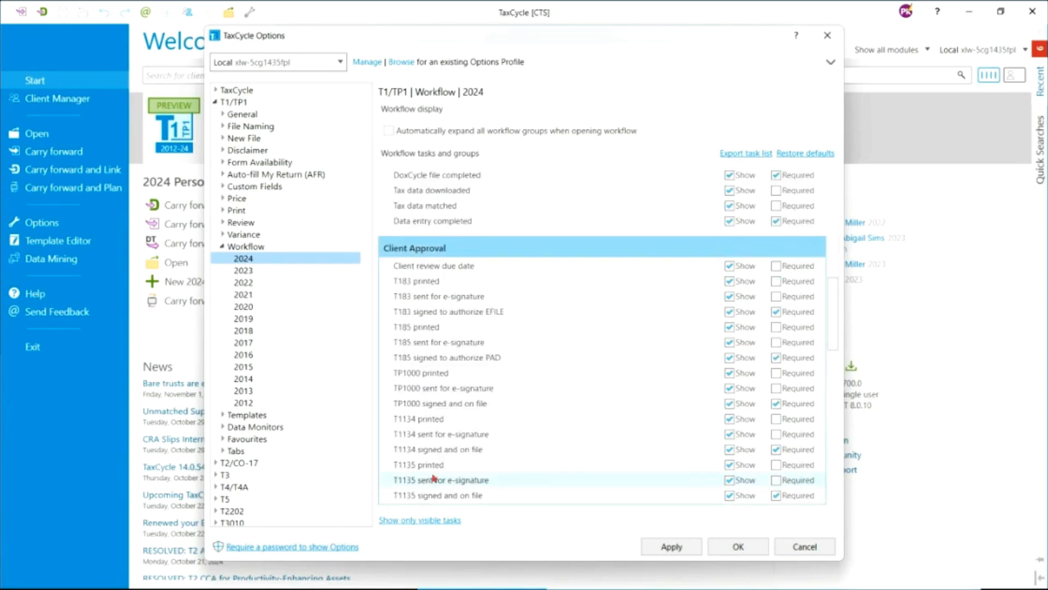
pyautogui.moveTo(455, 252); pyautogui.dragTo(456, 192)
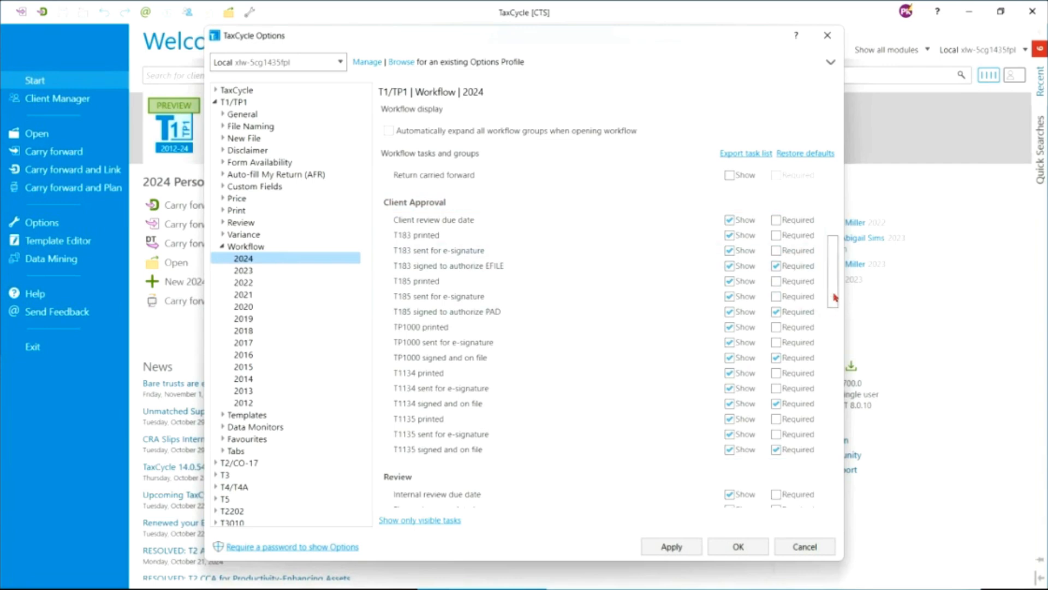
pyautogui.moveTo(835, 298); pyautogui.dragTo(837, 331)
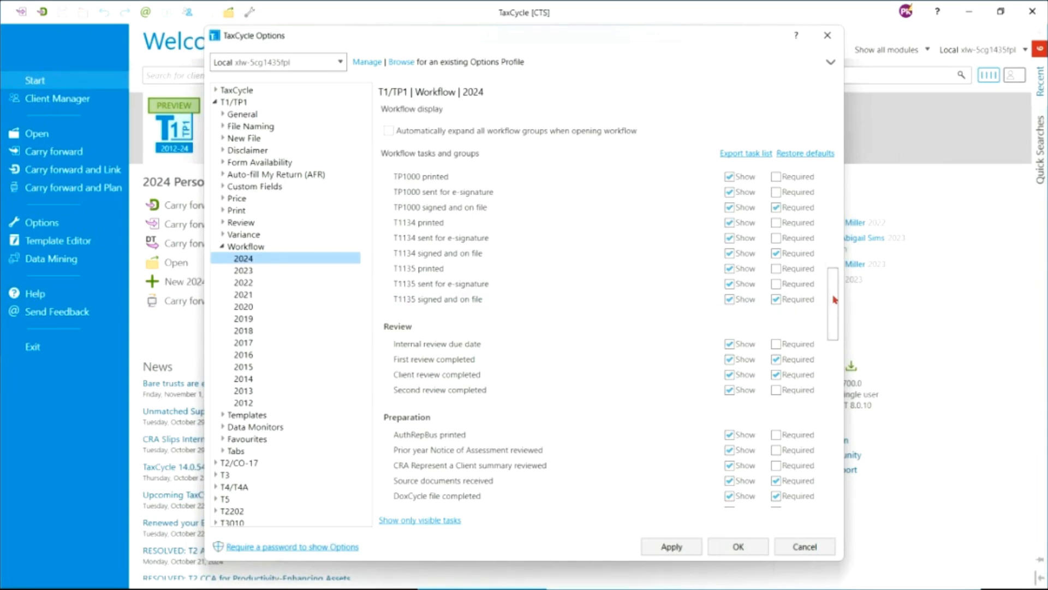
# View the choices for applying the 2024 workflow options to other T1/TP1 years without choosing one
pyautogui.rightClick(281, 264)
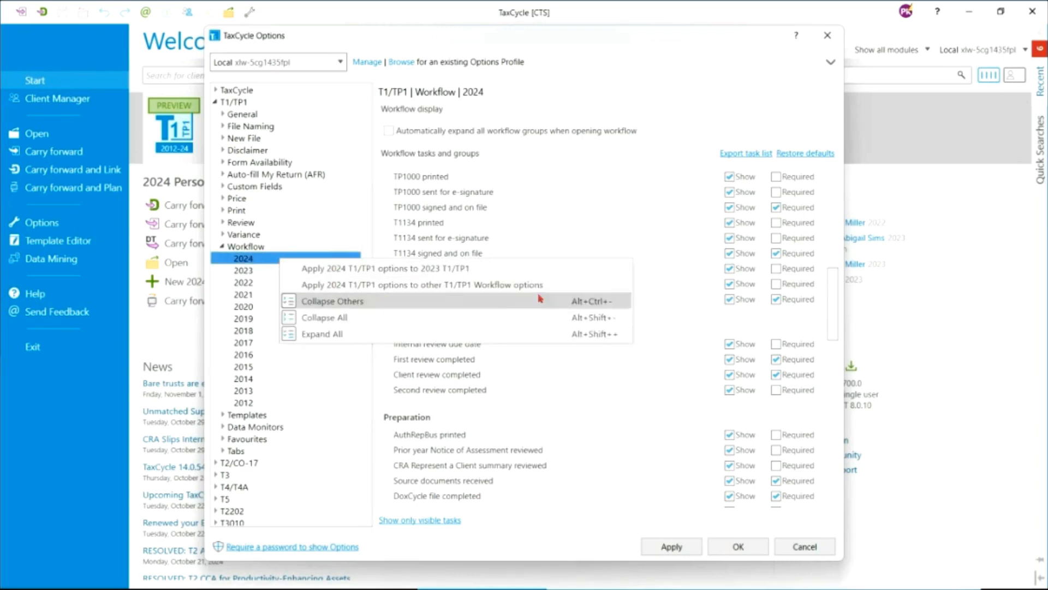
pyautogui.click(742, 118)
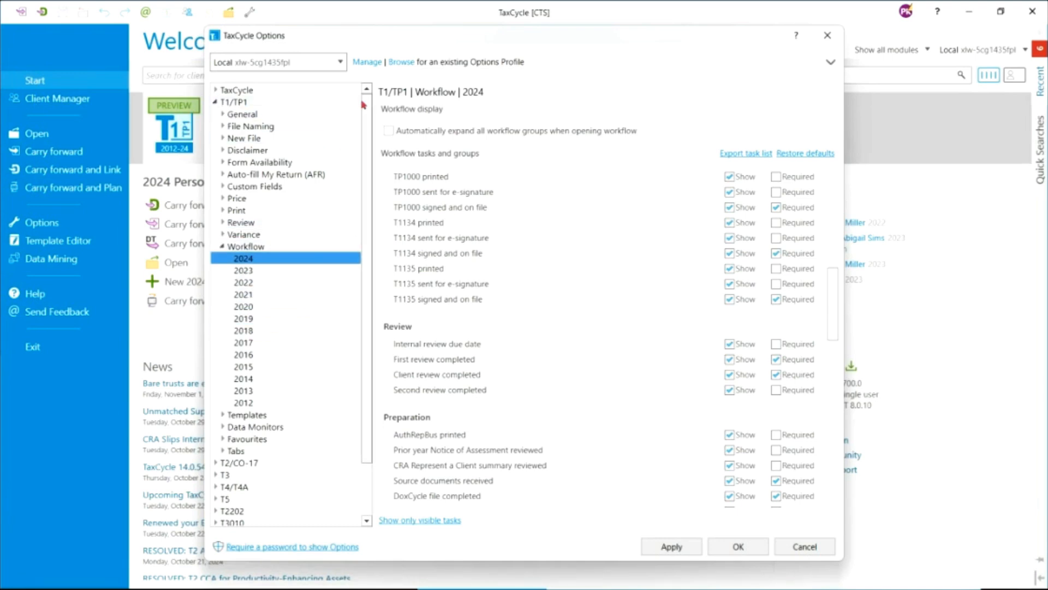
# Collapse the T1/TP1 options and show the organization's Contact and Address page in the general TaxCycle options
pyautogui.click(215, 104)
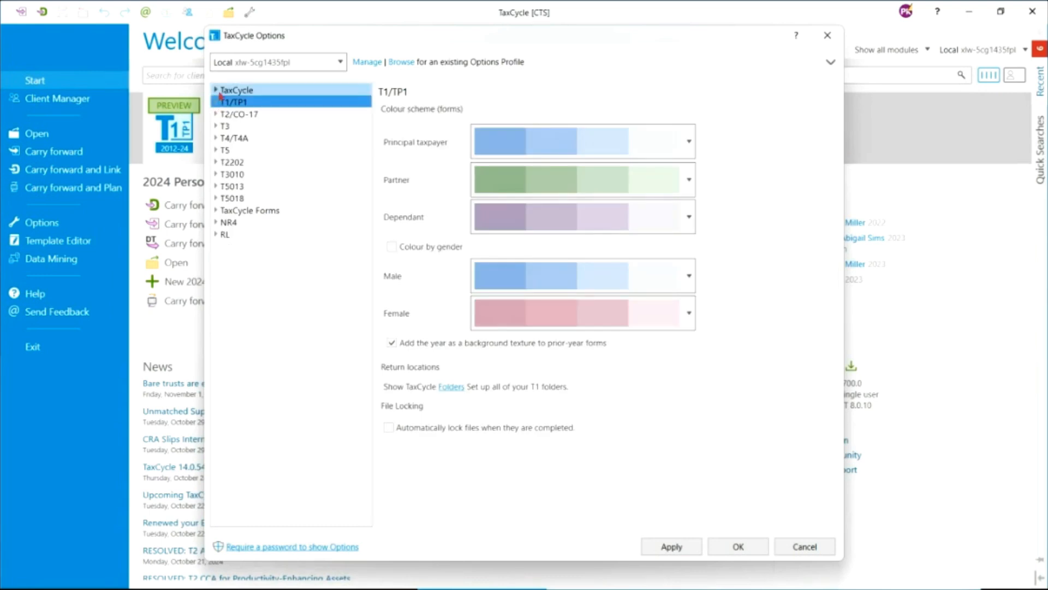
pyautogui.click(215, 89)
pyautogui.click(265, 116)
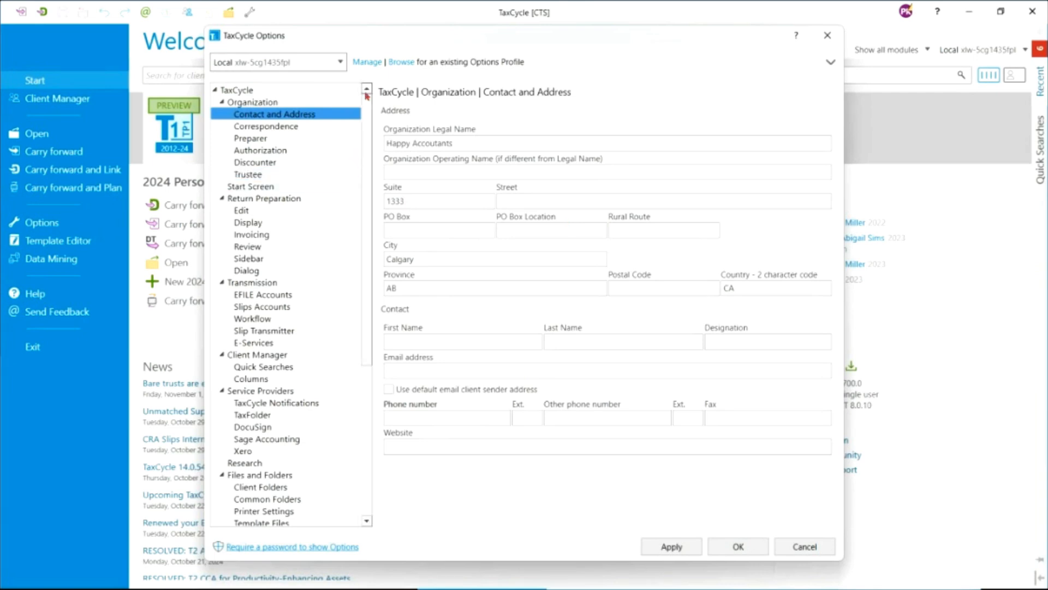
# Start cloning the Local Options Profile and save its pending changes
pyautogui.click(829, 62)
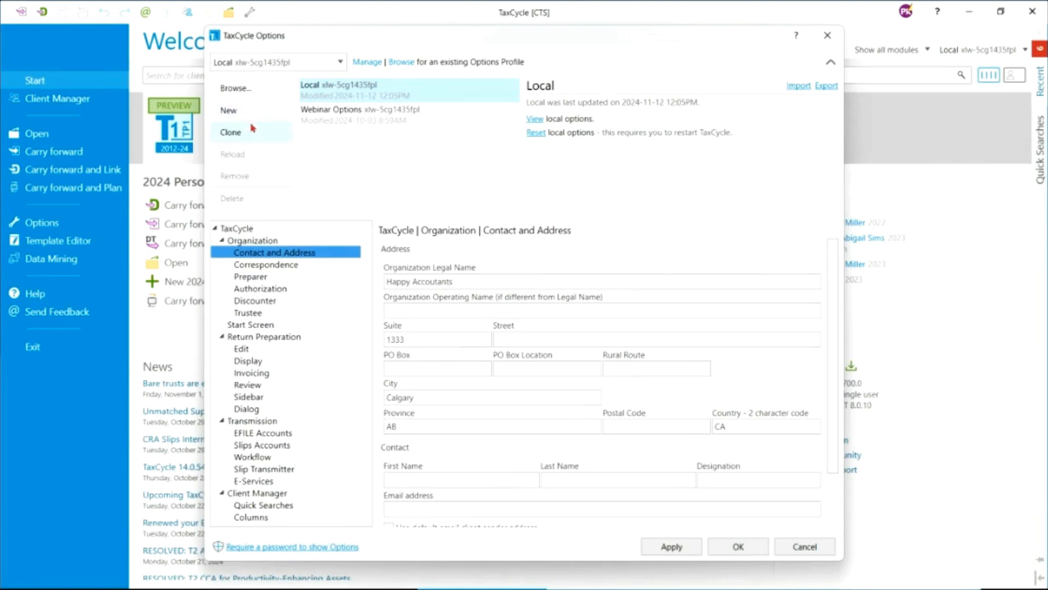
pyautogui.click(230, 134)
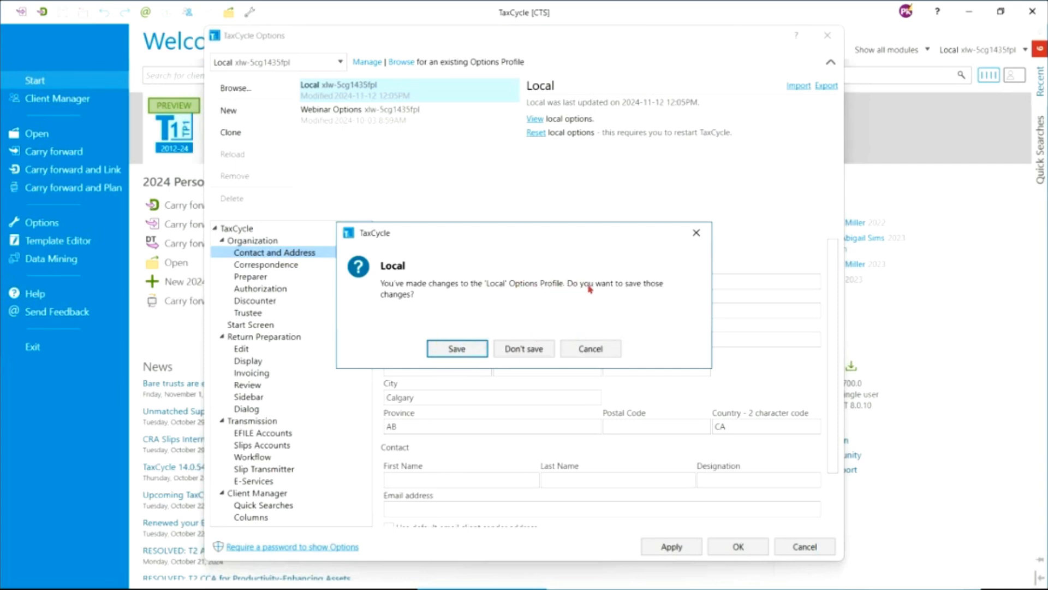
pyautogui.click(457, 350)
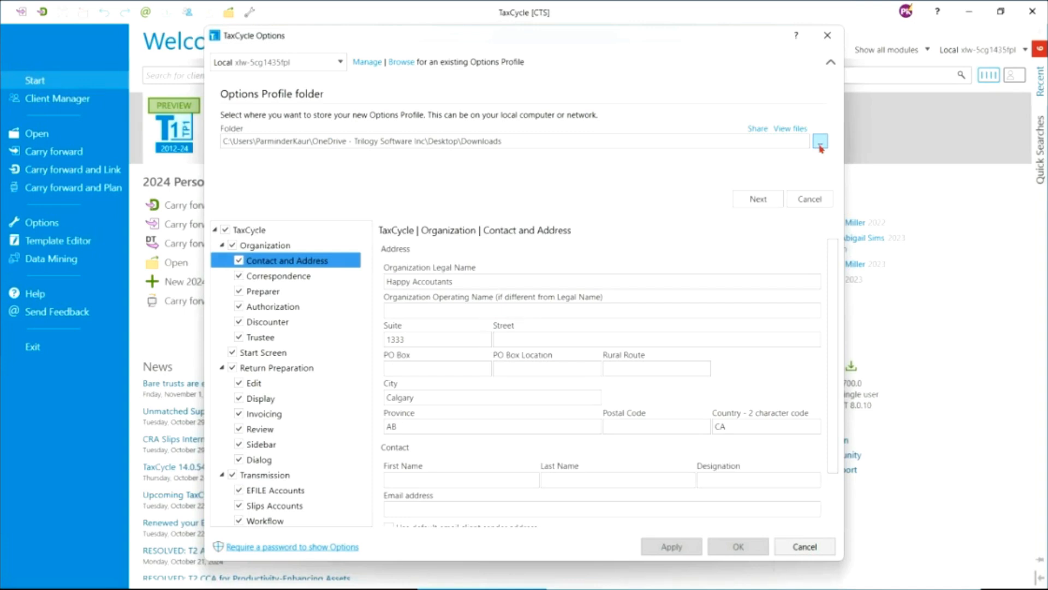
# Keep the proposed Downloads folder for the cloned profile and name it Office Options Profile
pyautogui.click(759, 200)
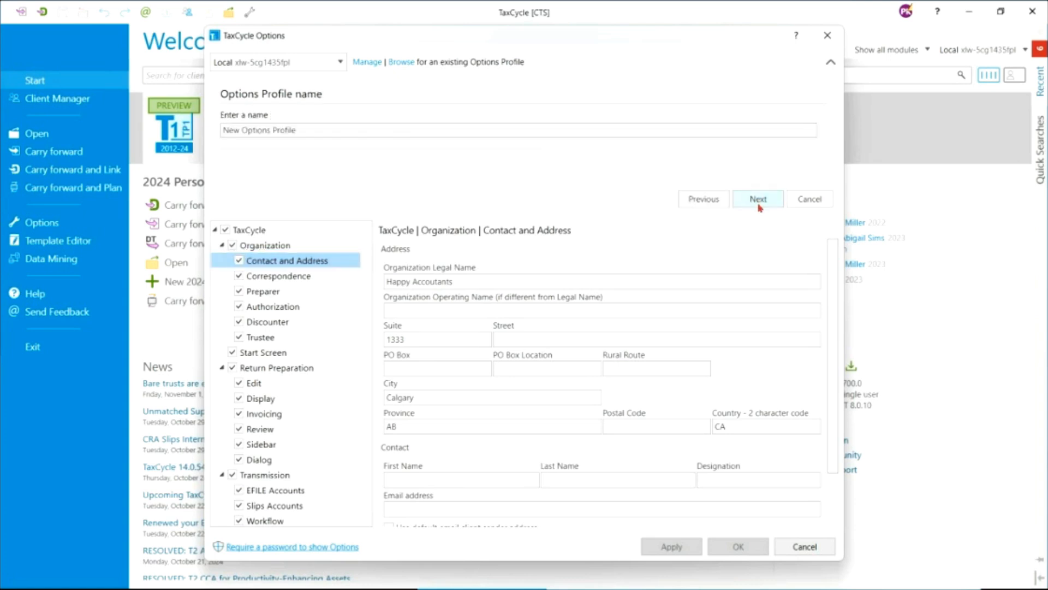
pyautogui.click(248, 129)
pyautogui.click(239, 129)
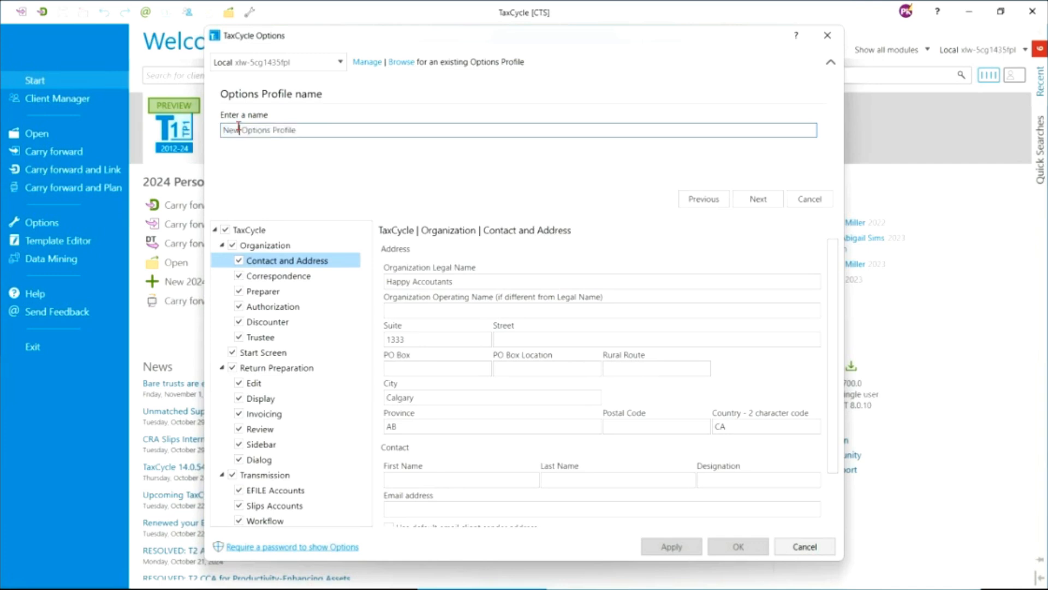
pyautogui.press('BackSpace')
pyautogui.press('BackSpace')
pyautogui.press('BackSpace')
pyautogui.write('Office')
pyautogui.click(747, 203)
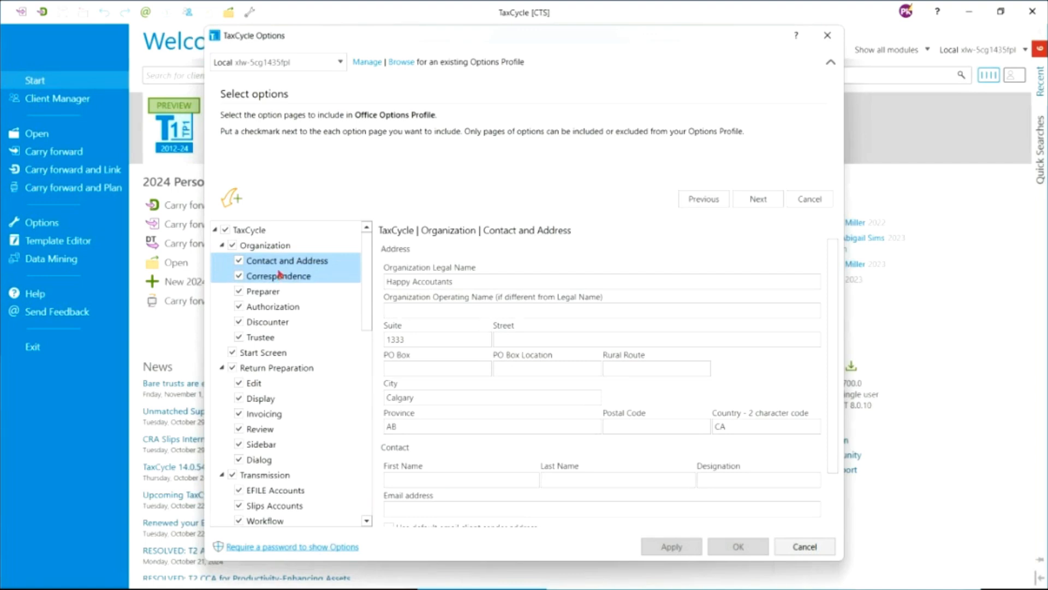
# Exclude the Preparer, Start Screen and all Return Preparation pages from the Office Options Profile
pyautogui.click(239, 292)
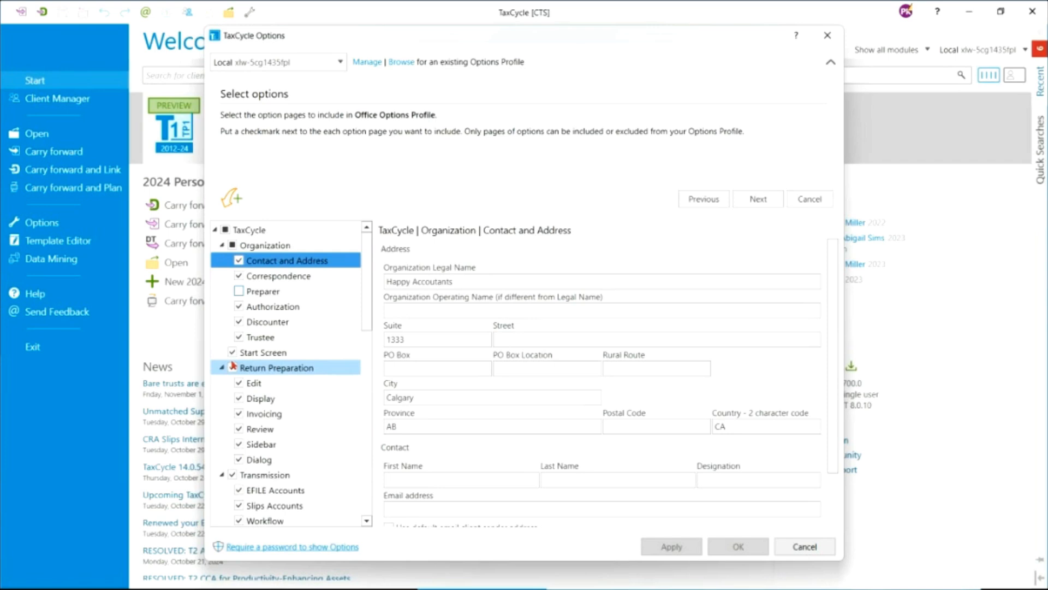
pyautogui.click(232, 352)
pyautogui.click(233, 367)
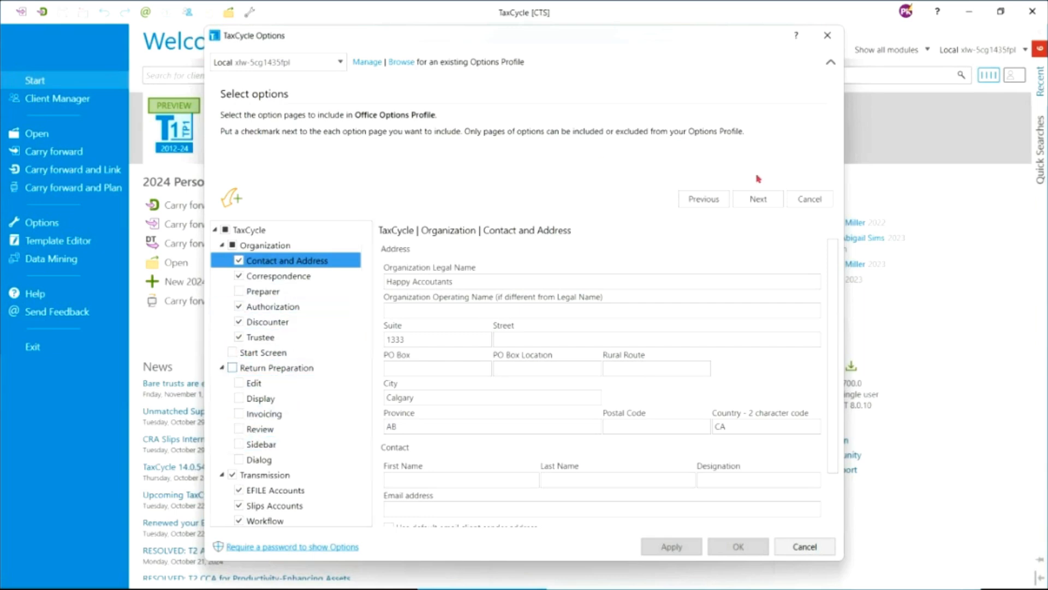
# Create the Office Options Profile without generating an email to share its details with the team
pyautogui.click(764, 199)
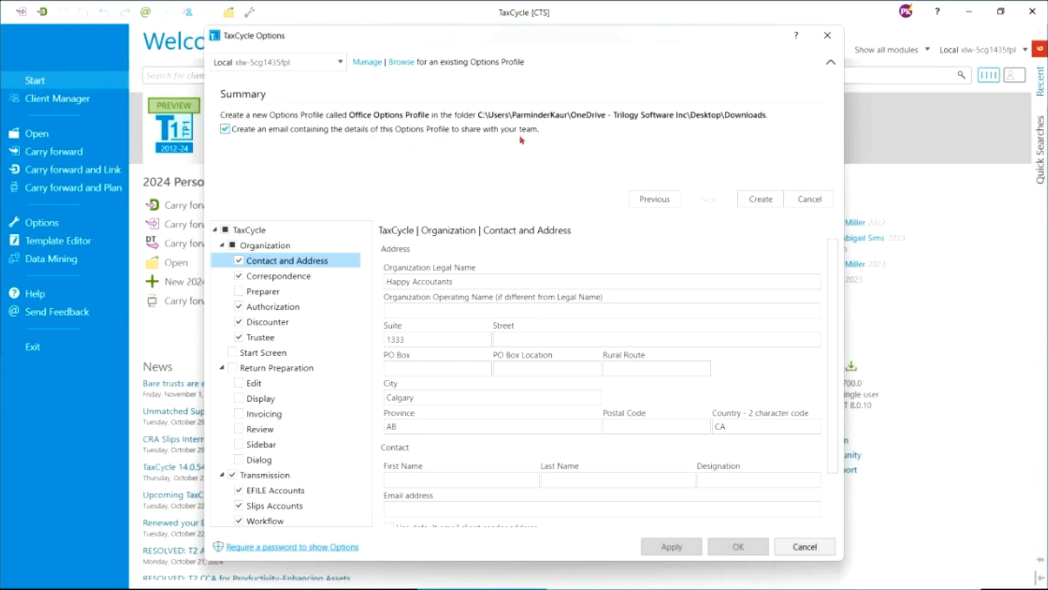
pyautogui.click(225, 130)
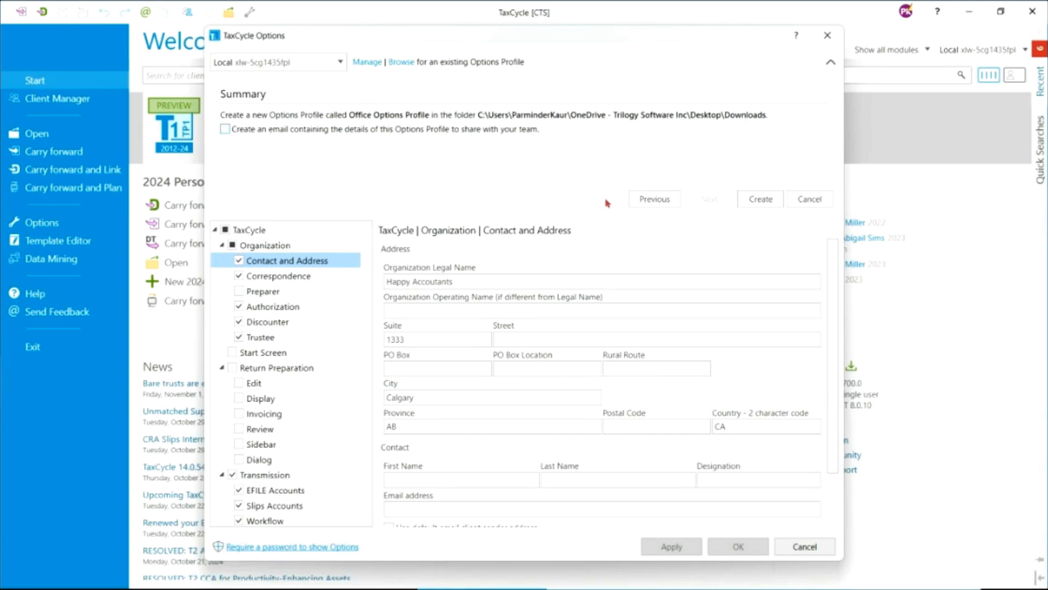
pyautogui.click(761, 200)
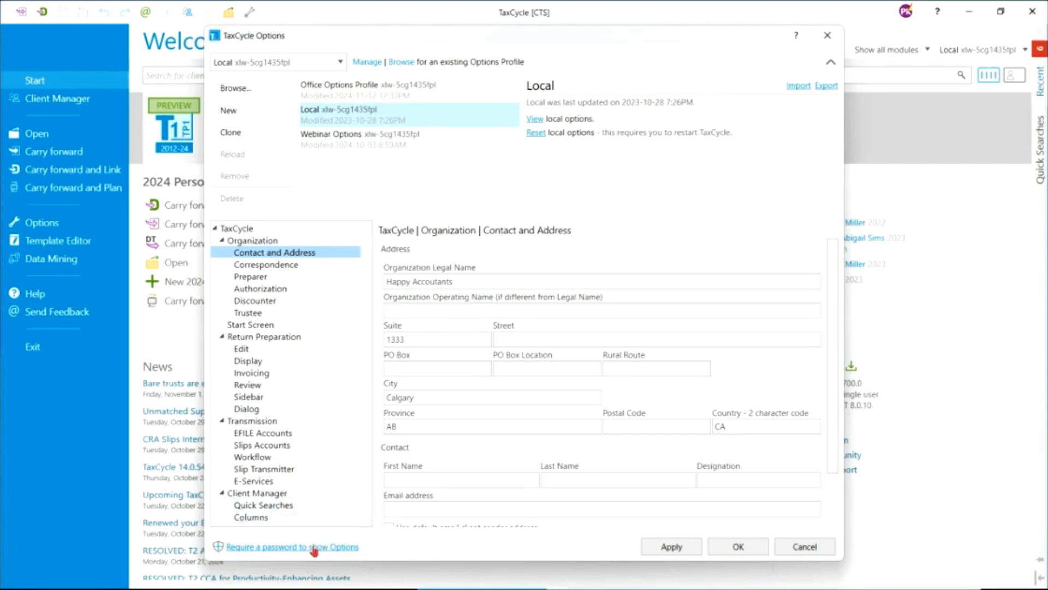
# Open the password setup for restricting access to the Options dialog
pyautogui.click(234, 548)
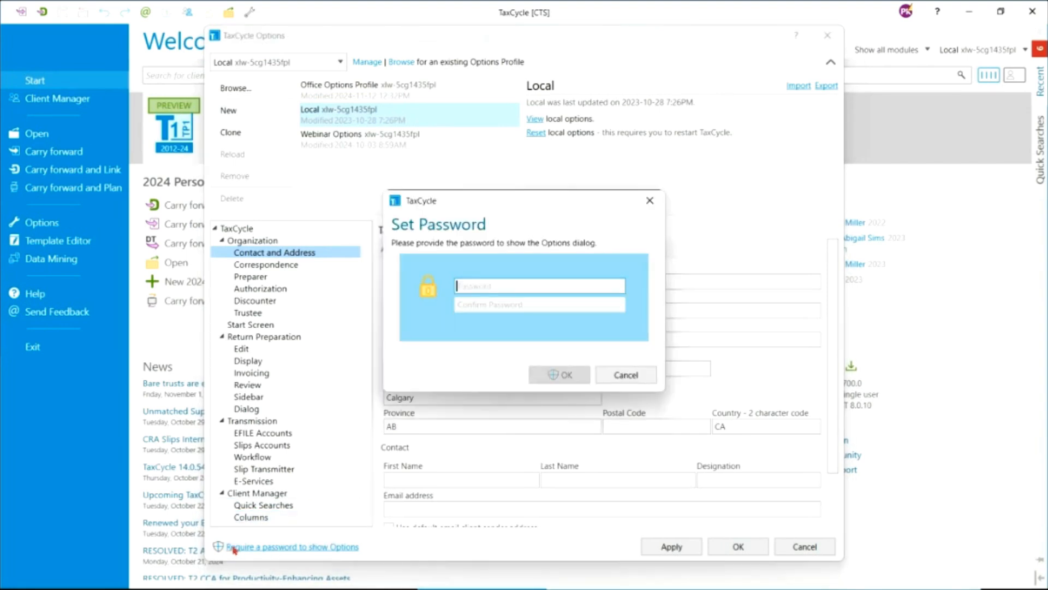